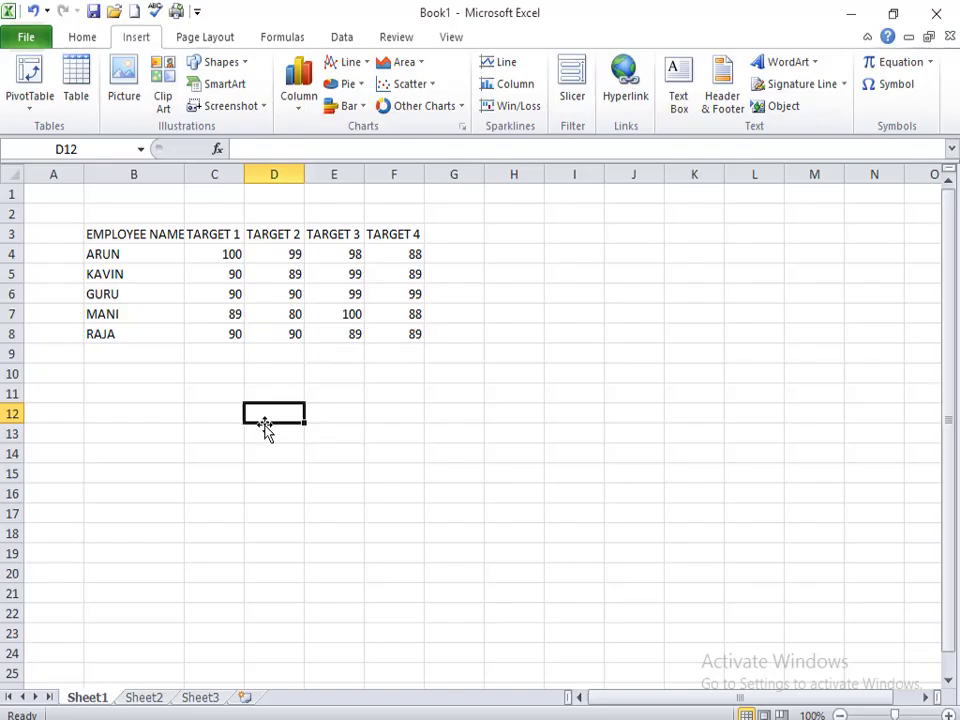
# Browse the column, pie and other chart galleries from an empty cell.
pyautogui.click(447, 433)
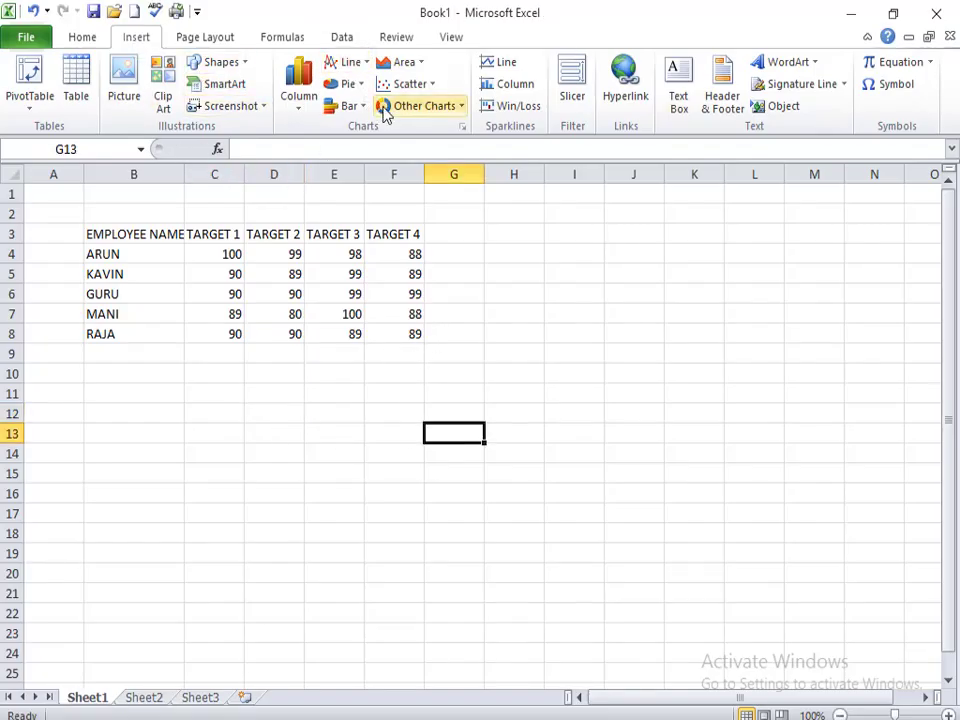
pyautogui.click(296, 119)
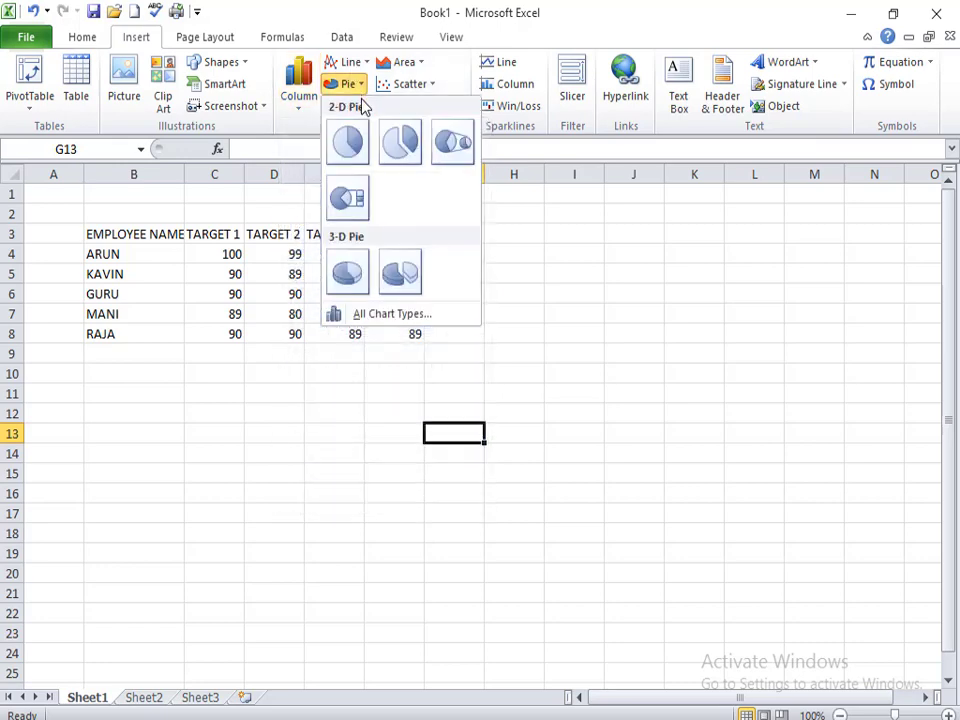
pyautogui.click(363, 90)
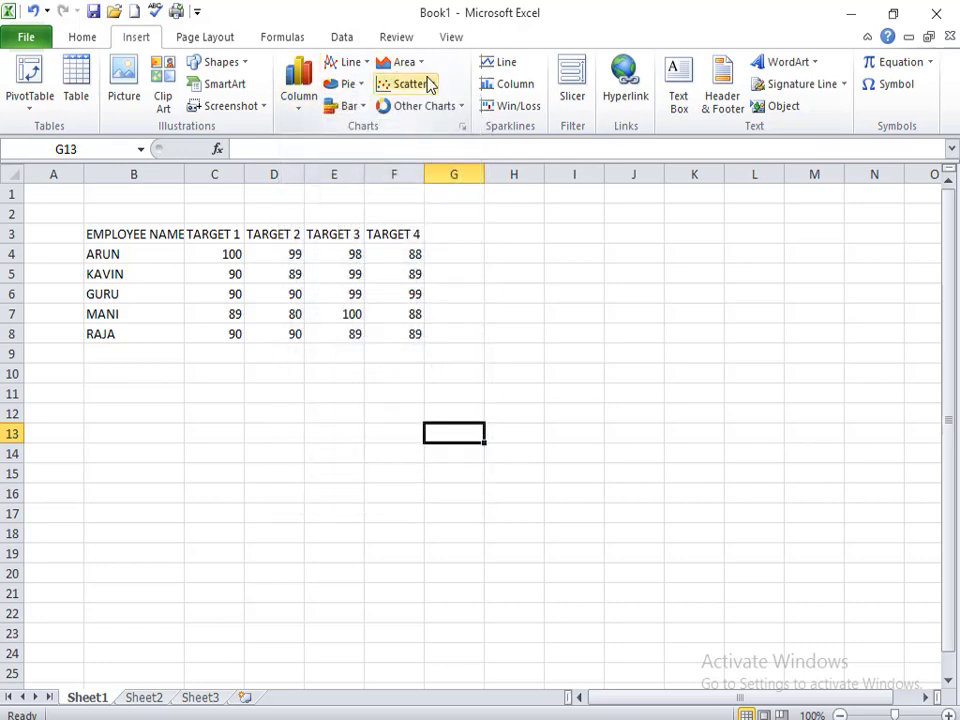
pyautogui.click(453, 107)
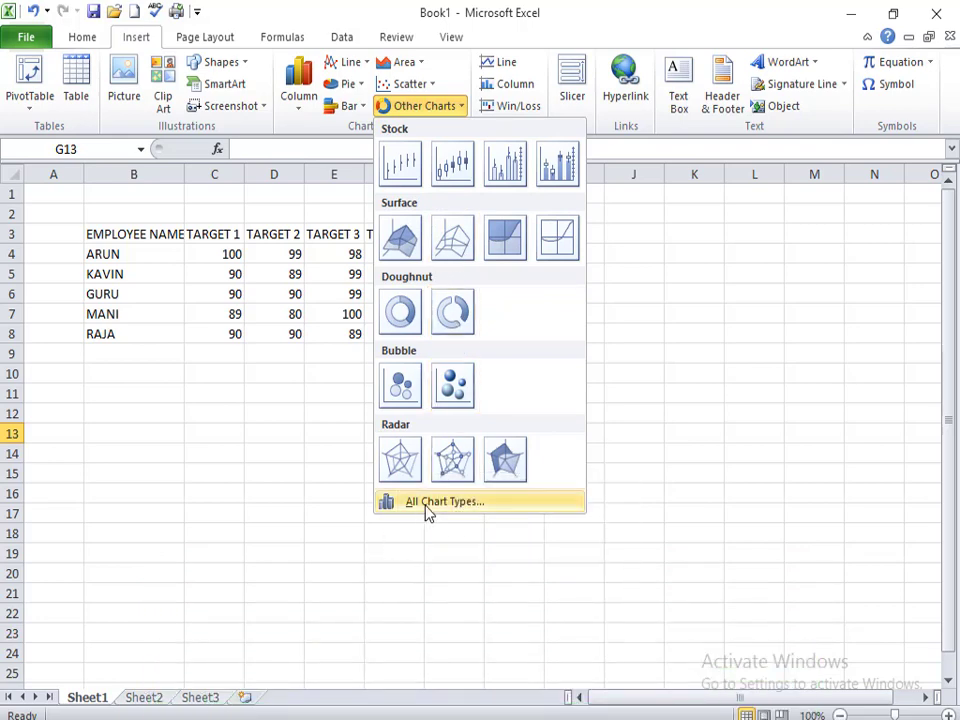
# Preview the line, pie, area, stock, surface and doughnut chart types, then close without inserting.
pyautogui.click(427, 506)
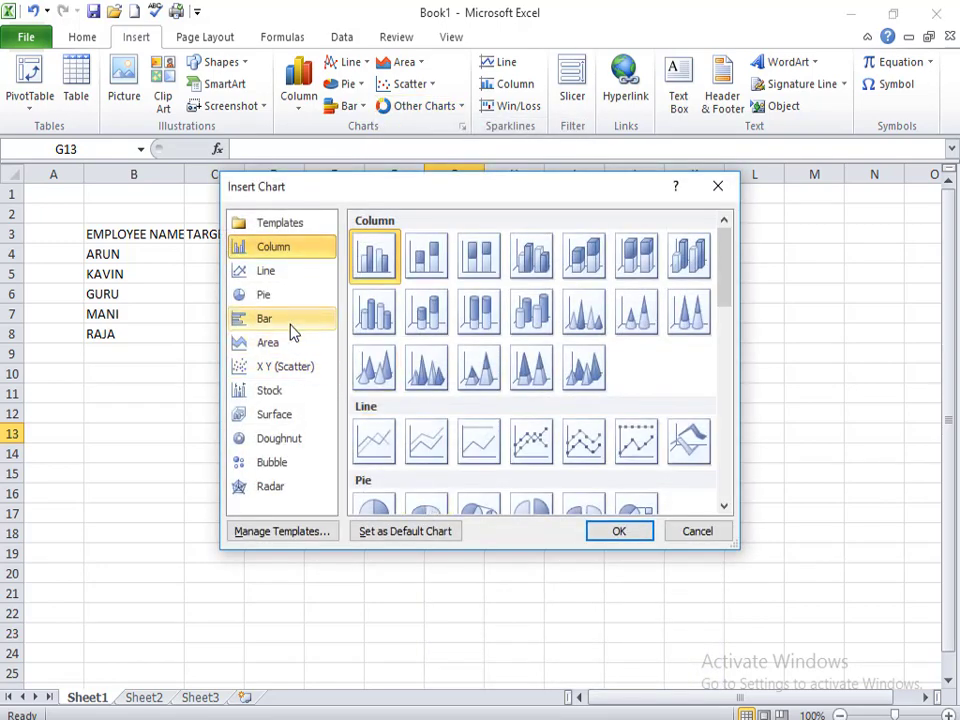
pyautogui.click(273, 272)
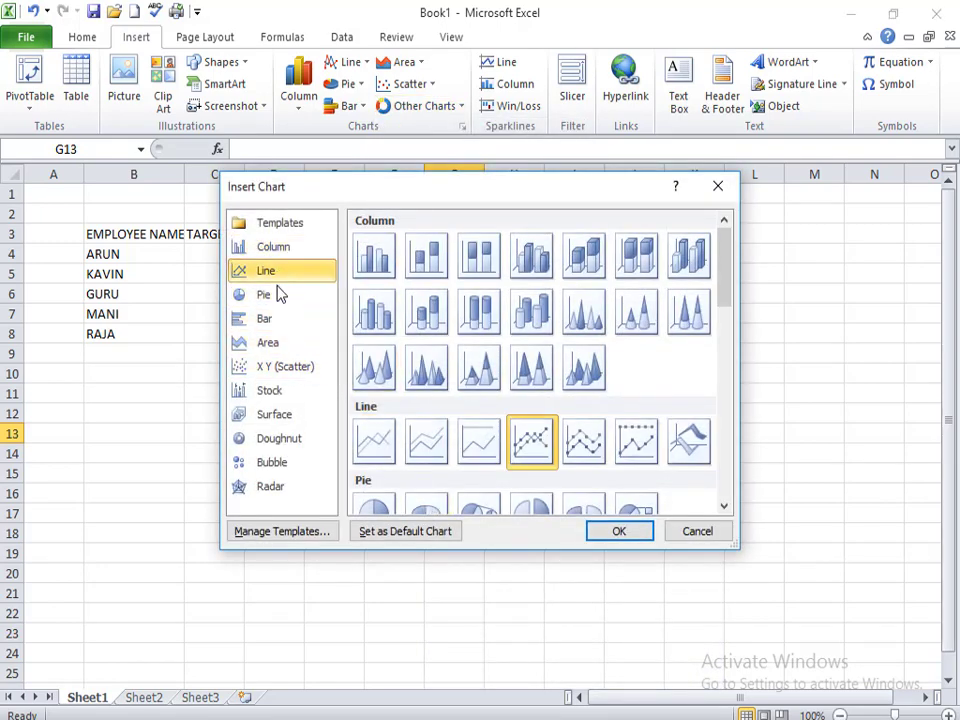
pyautogui.click(275, 294)
pyautogui.click(268, 346)
pyautogui.click(272, 390)
pyautogui.click(274, 414)
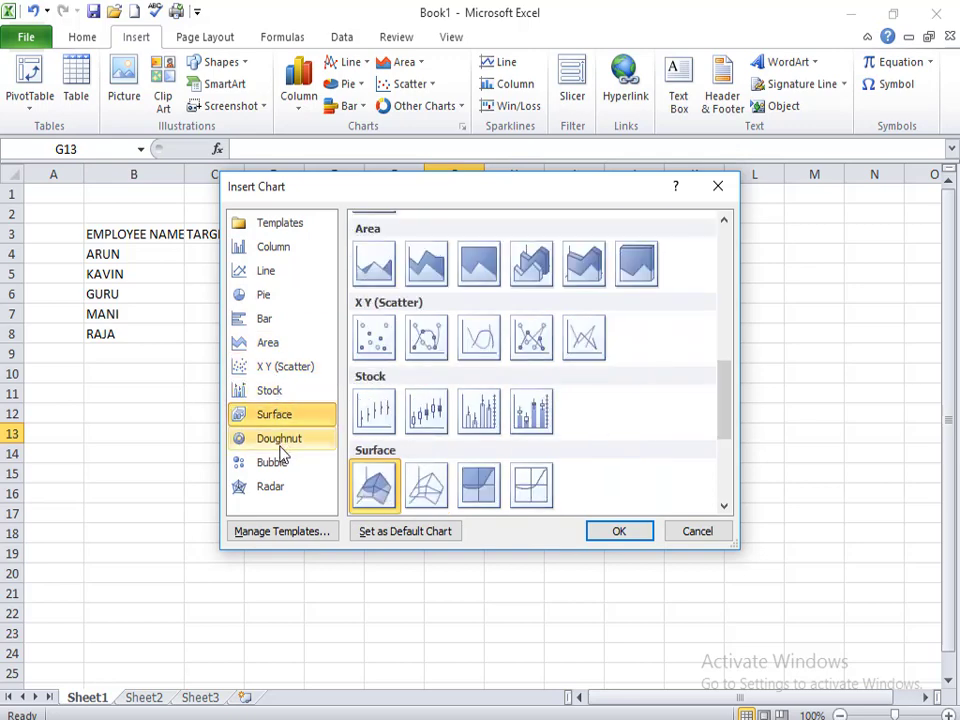
pyautogui.click(278, 438)
pyautogui.scroll(-2, 410, 393)
pyautogui.scroll(10, 430, 410)
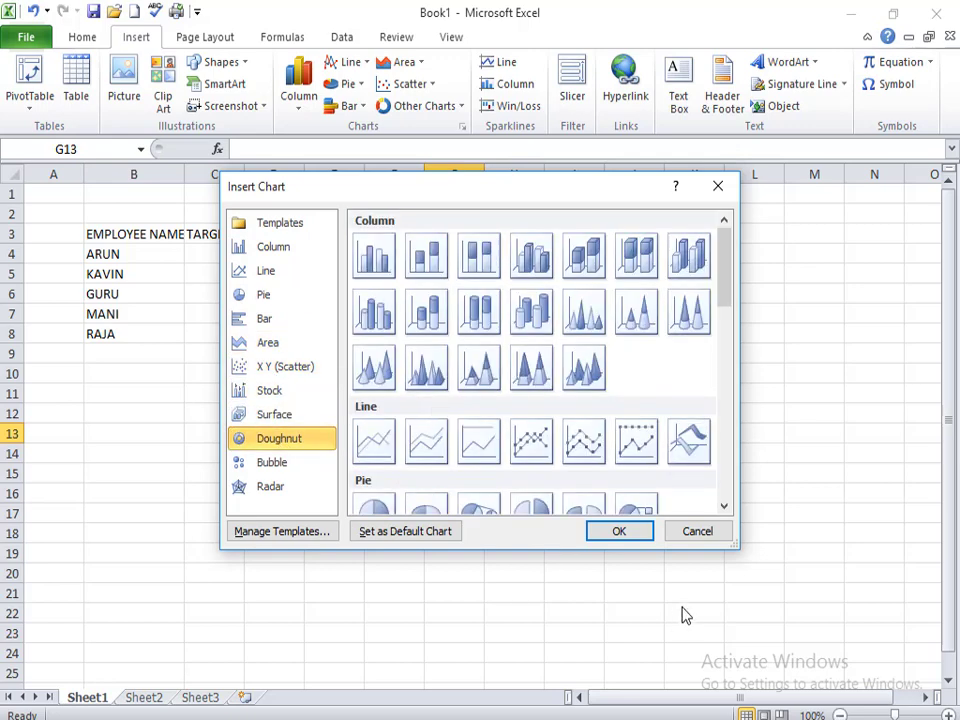
pyautogui.click(680, 536)
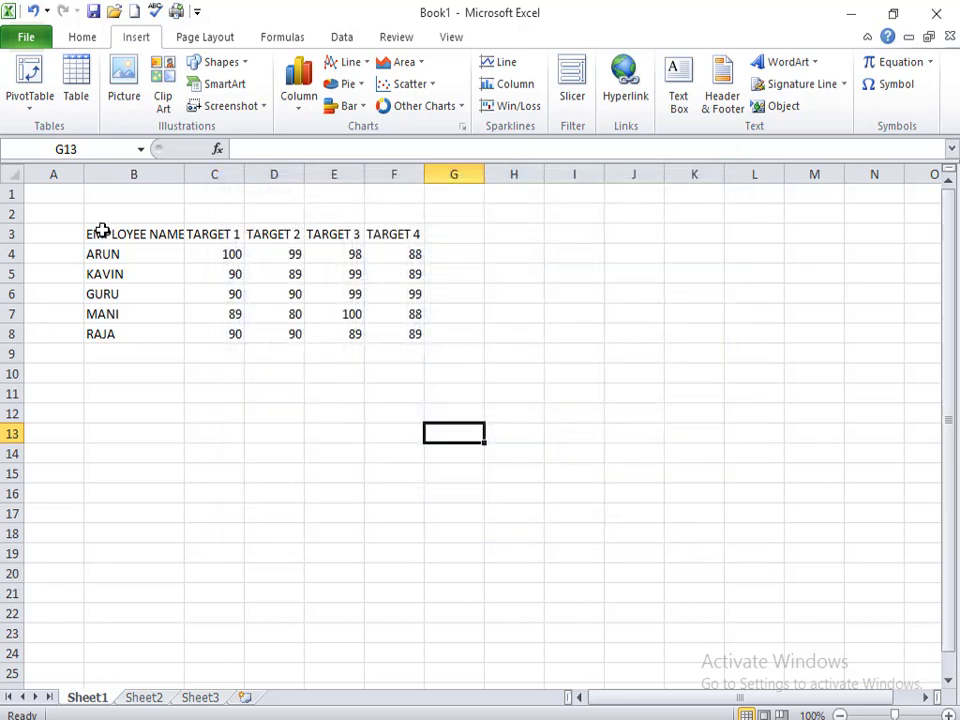
# Widen column B so the EMPLOYEE NAME heading fits fully.
pyautogui.moveTo(70, 234); pyautogui.dragTo(340, 340)
pyautogui.click(257, 473)
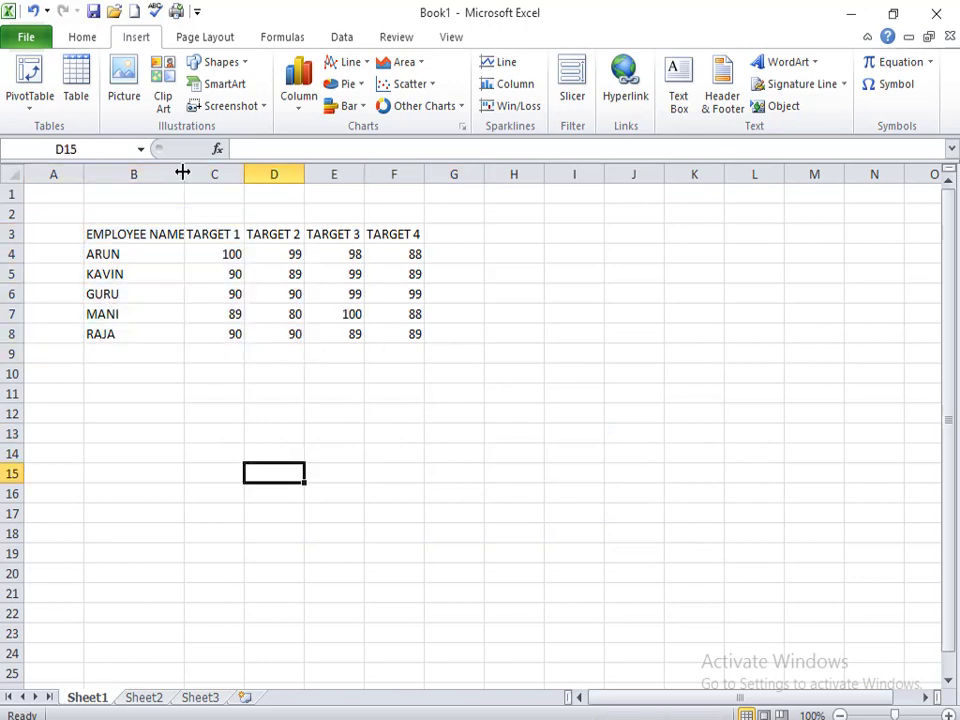
pyautogui.moveTo(183, 174); pyautogui.dragTo(193, 174)
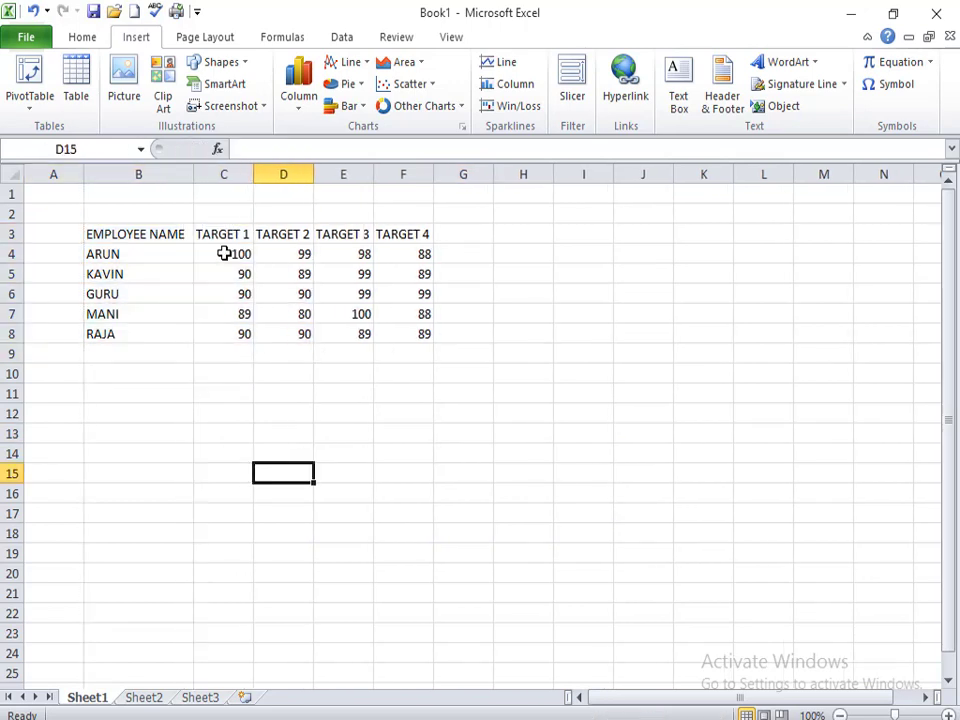
# Save the workbook and centre-align every entry in the B3:F8 table.
pyautogui.moveTo(426, 328); pyautogui.dragTo(118, 236)
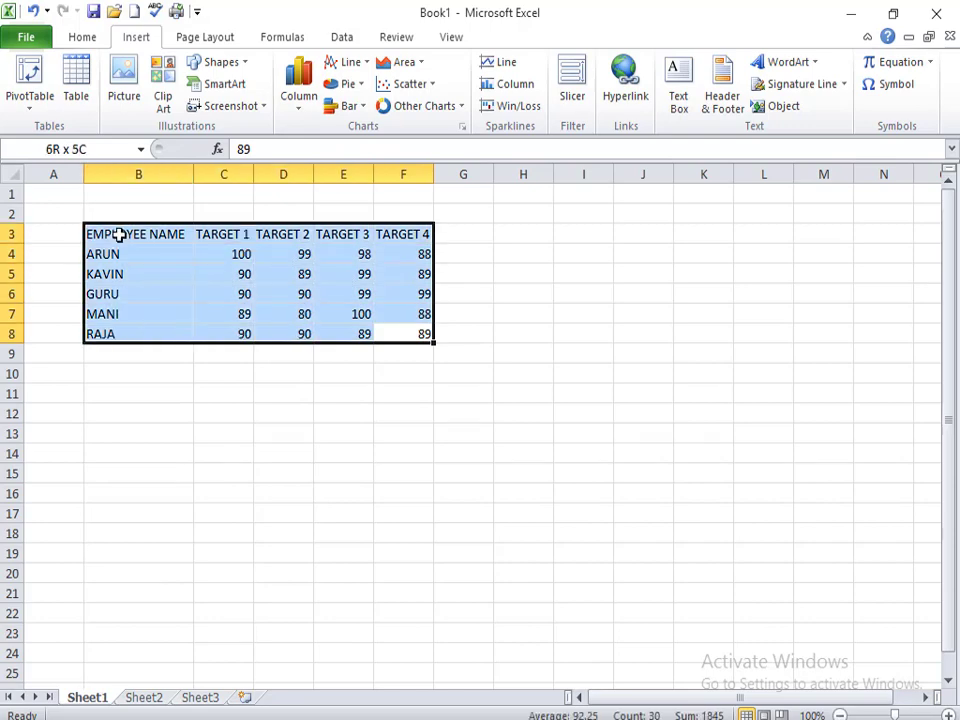
pyautogui.click(88, 16)
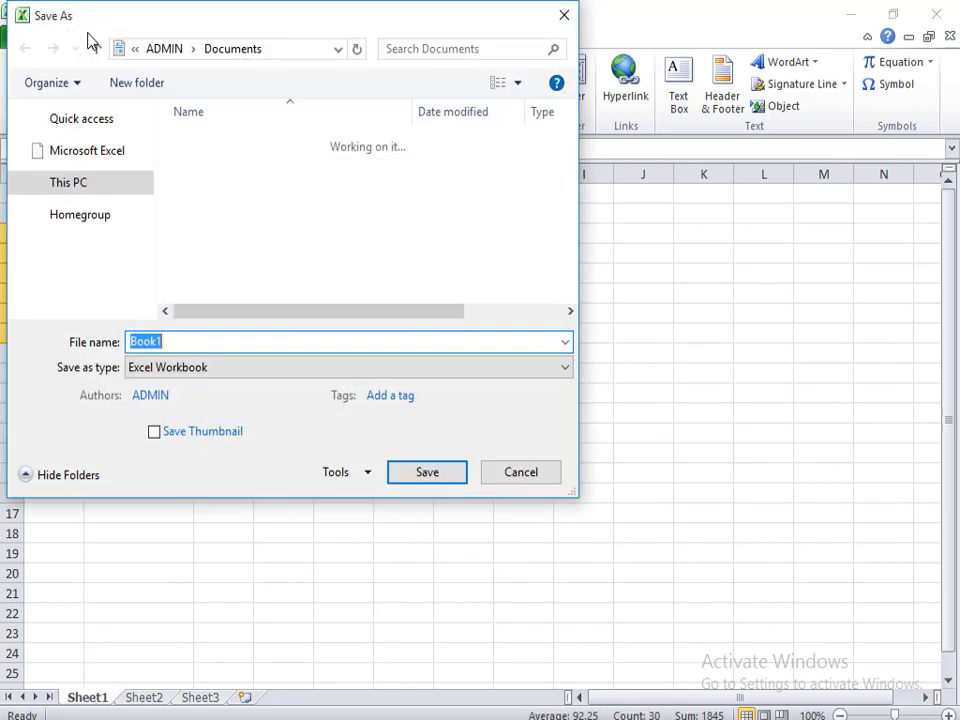
pyautogui.press('Escape')
pyautogui.click(84, 37)
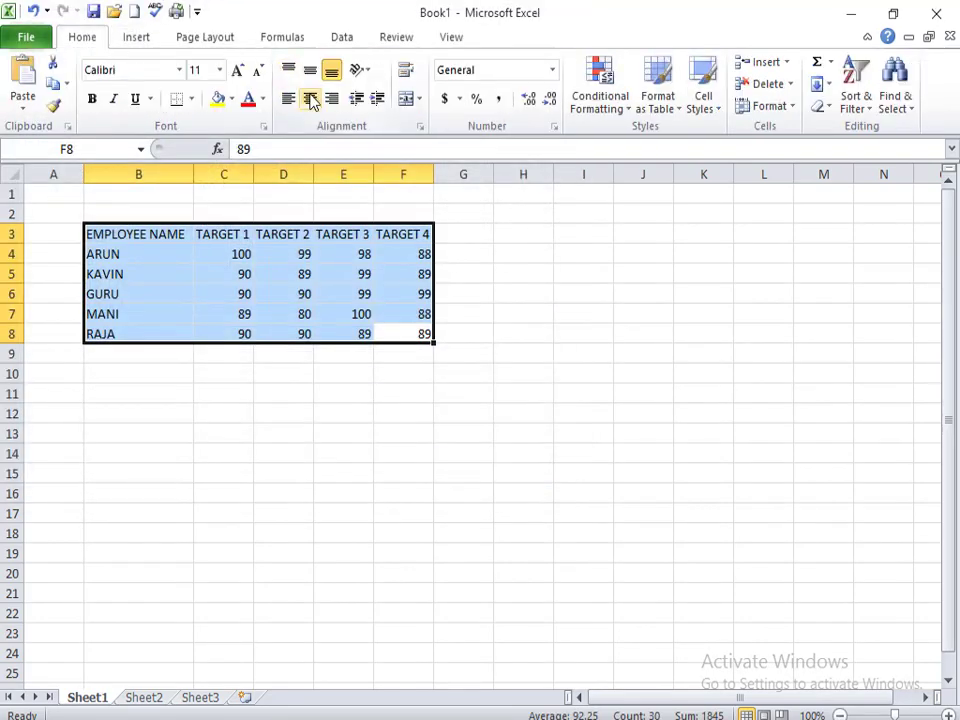
pyautogui.click(310, 99)
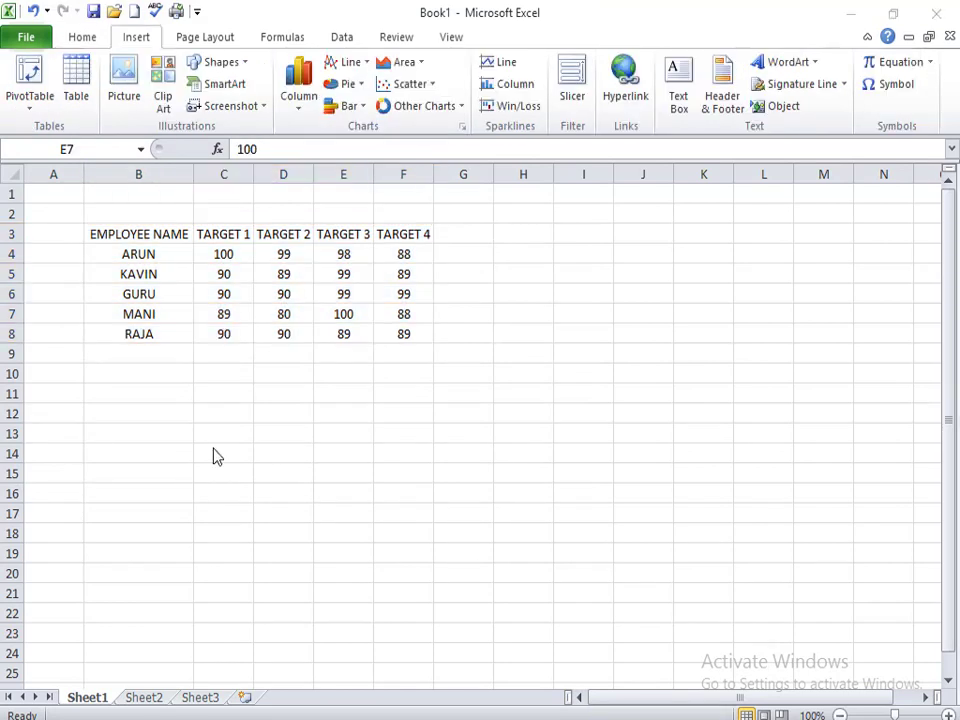
# Insert a 2-D clustered column chart of the employee table B3:F8.
pyautogui.moveTo(106, 238)
pyautogui.mouseDown()
pyautogui.moveTo(164, 327)
pyautogui.moveTo(391, 356)
pyautogui.moveTo(391, 336)
pyautogui.mouseUp()
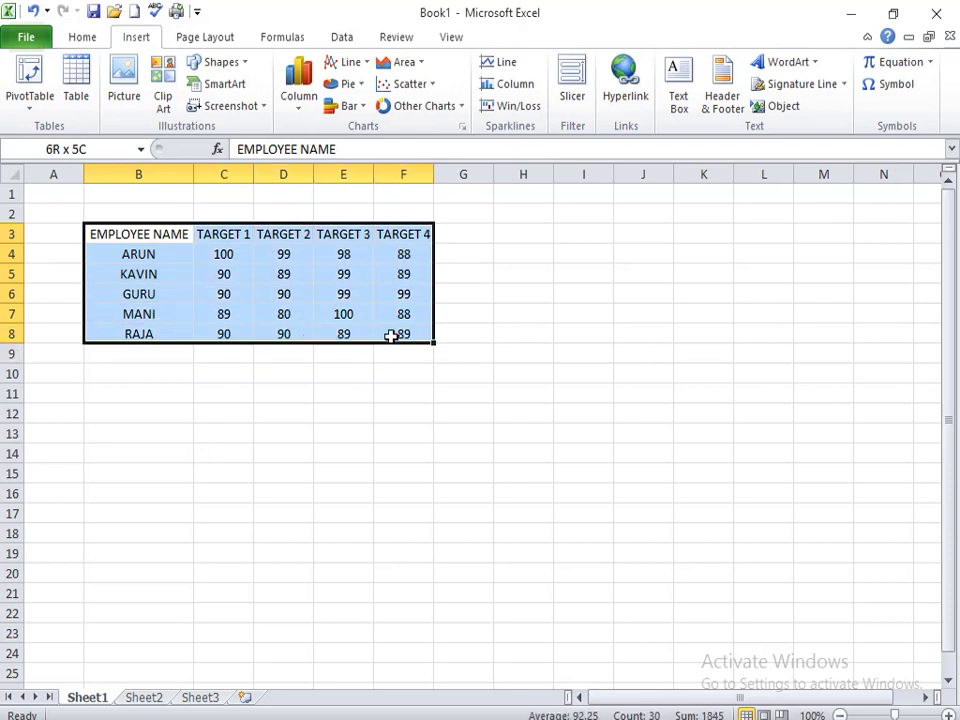
pyautogui.click(296, 118)
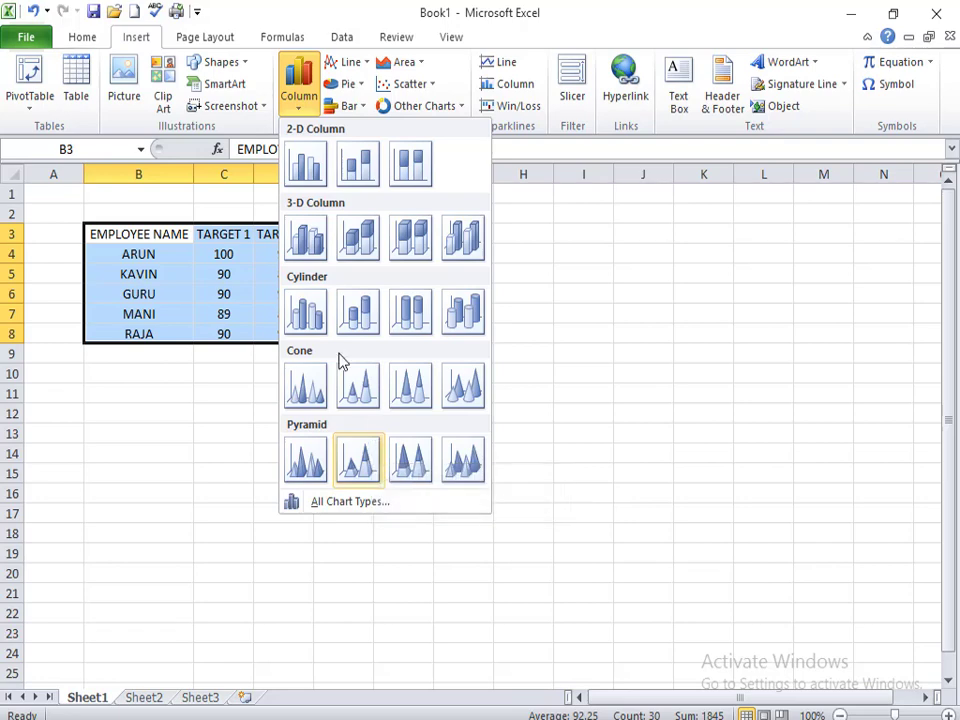
pyautogui.click(318, 168)
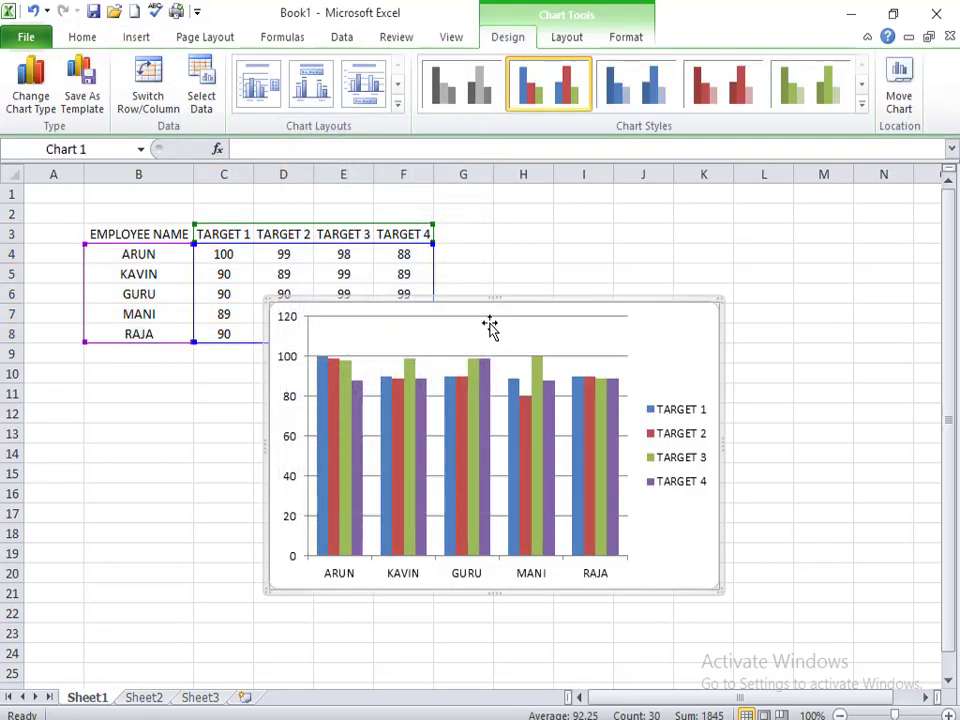
# Undo an accidental plot-area shift and move the whole chart down and right.
pyautogui.moveTo(490, 328); pyautogui.dragTo(562, 328)
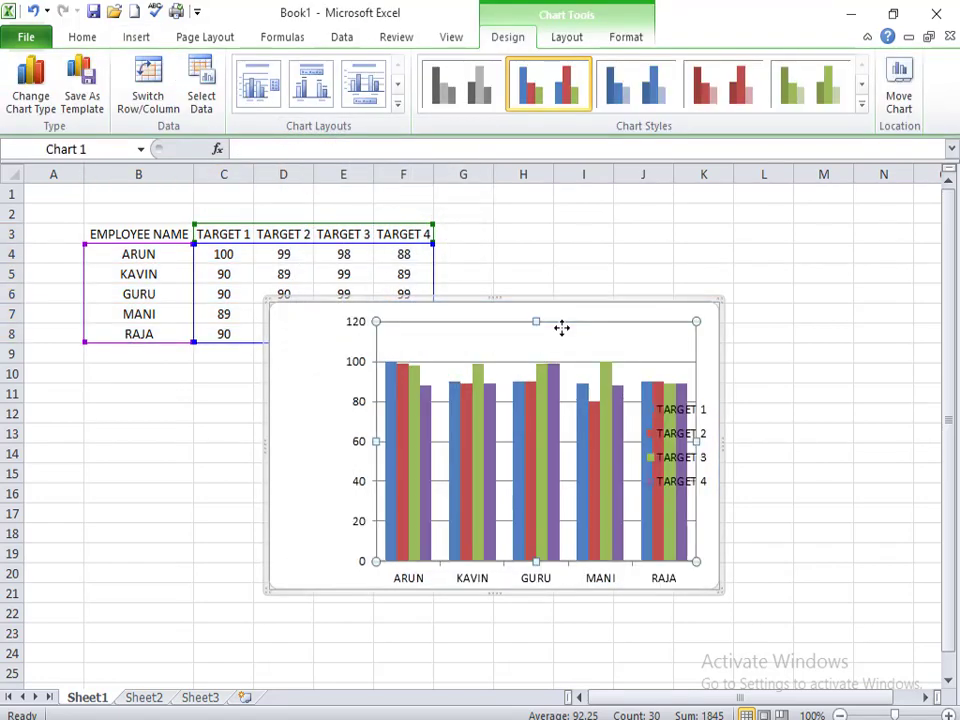
pyautogui.hotkey('ctrl', 'z')
pyautogui.moveTo(671, 328)
pyautogui.mouseDown()
pyautogui.moveTo(741, 265)
pyautogui.moveTo(795, 412)
pyautogui.moveTo(781, 391)
pyautogui.mouseUp()
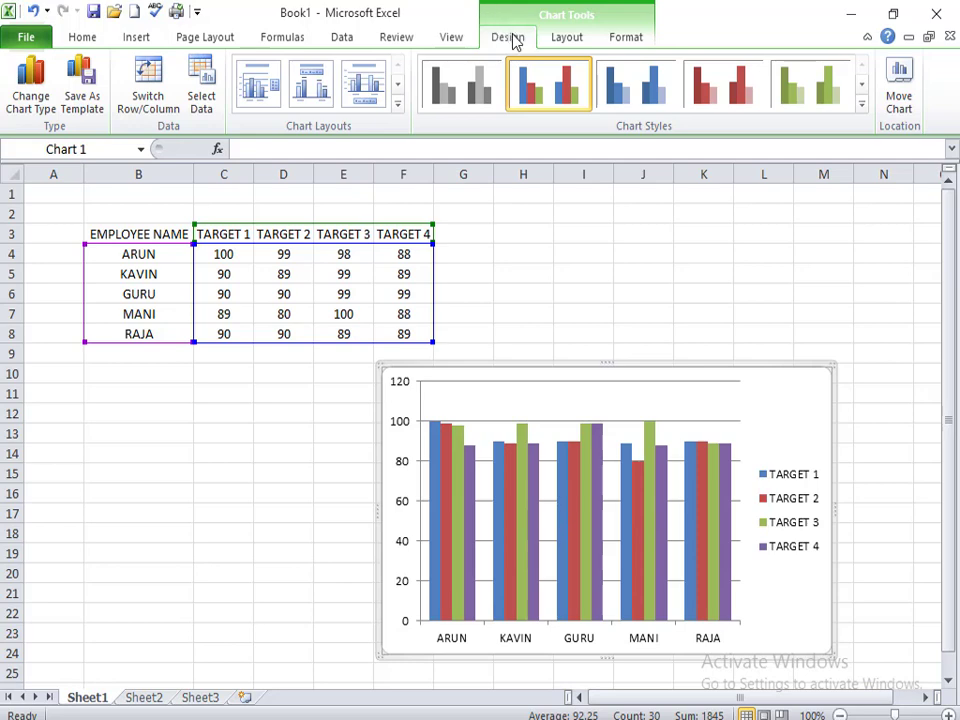
# Look over the Layout and Format tabs, then move the chart up beside the table.
pyautogui.click(557, 40)
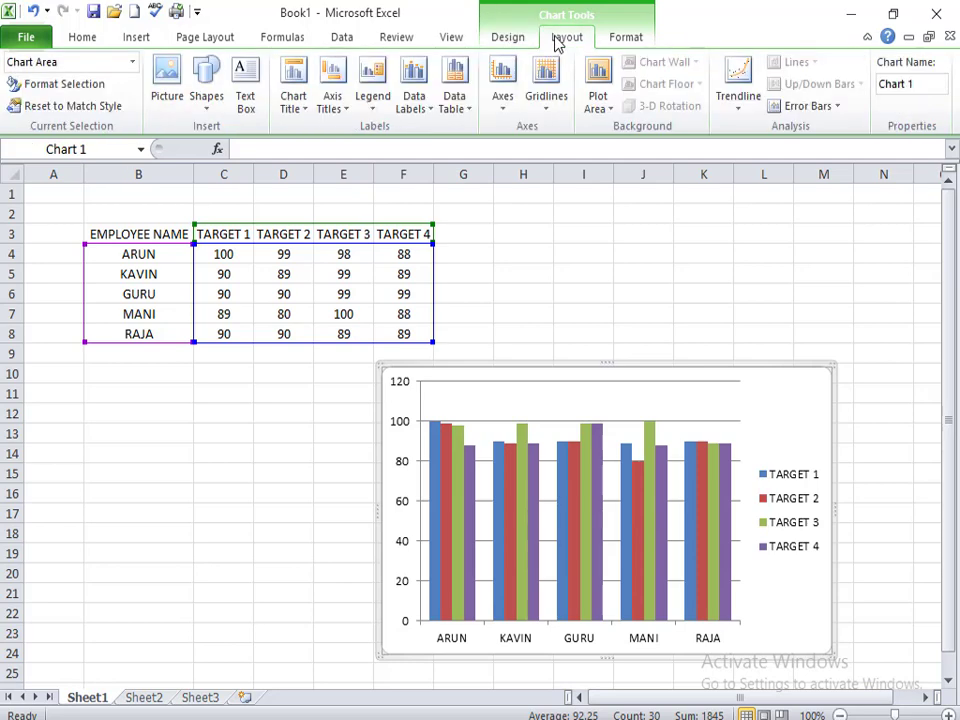
pyautogui.click(628, 40)
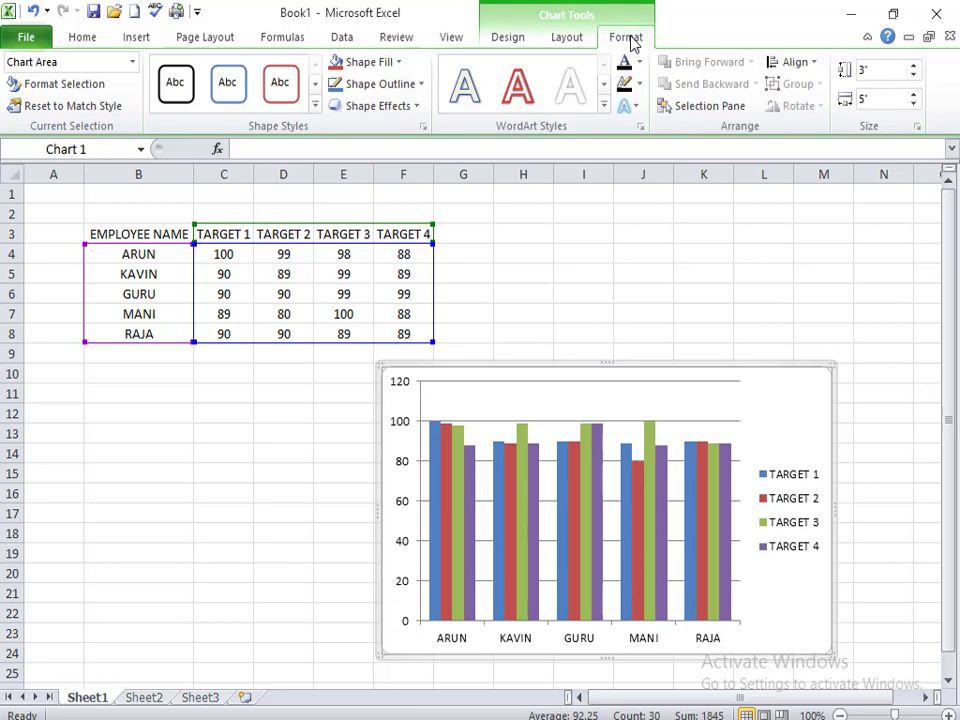
pyautogui.click(530, 38)
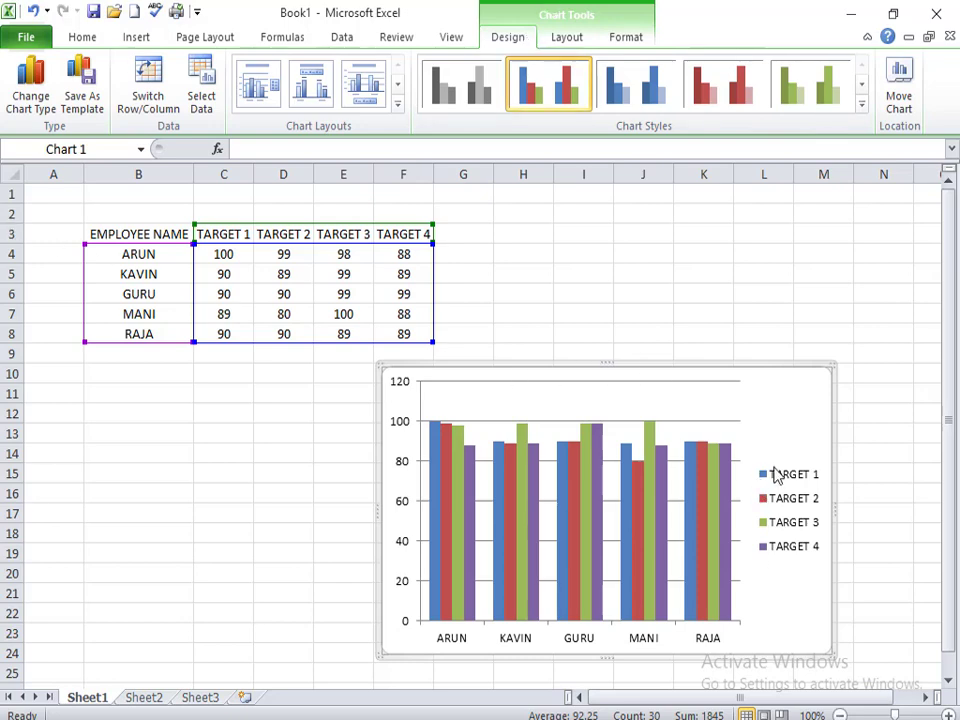
pyautogui.moveTo(800, 426); pyautogui.dragTo(876, 286)
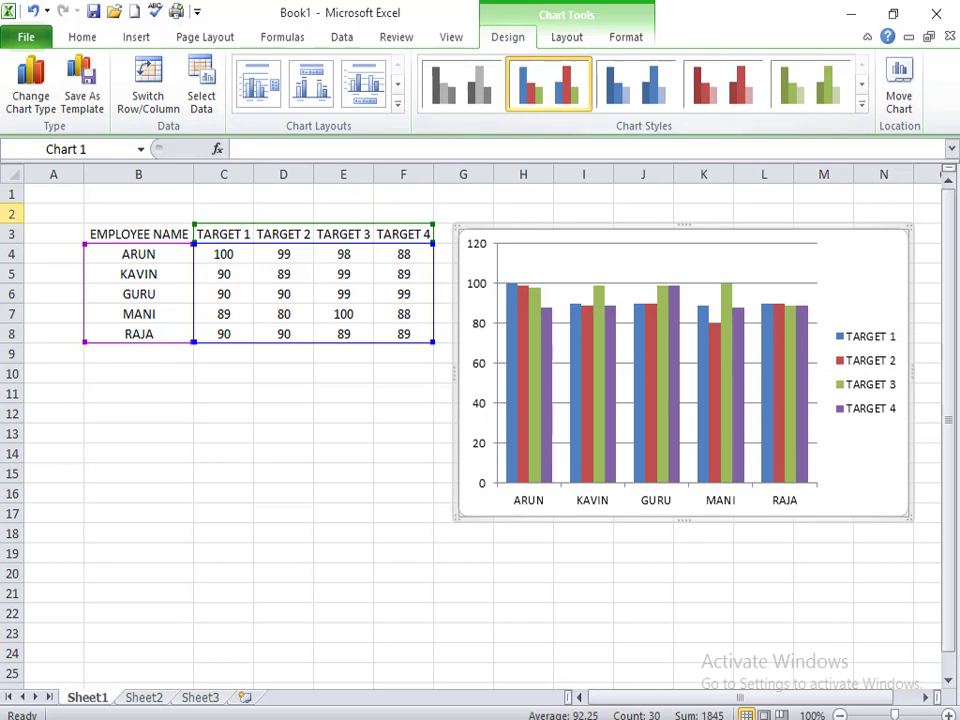
# Change the column chart into a Line with Markers chart.
pyautogui.click(31, 115)
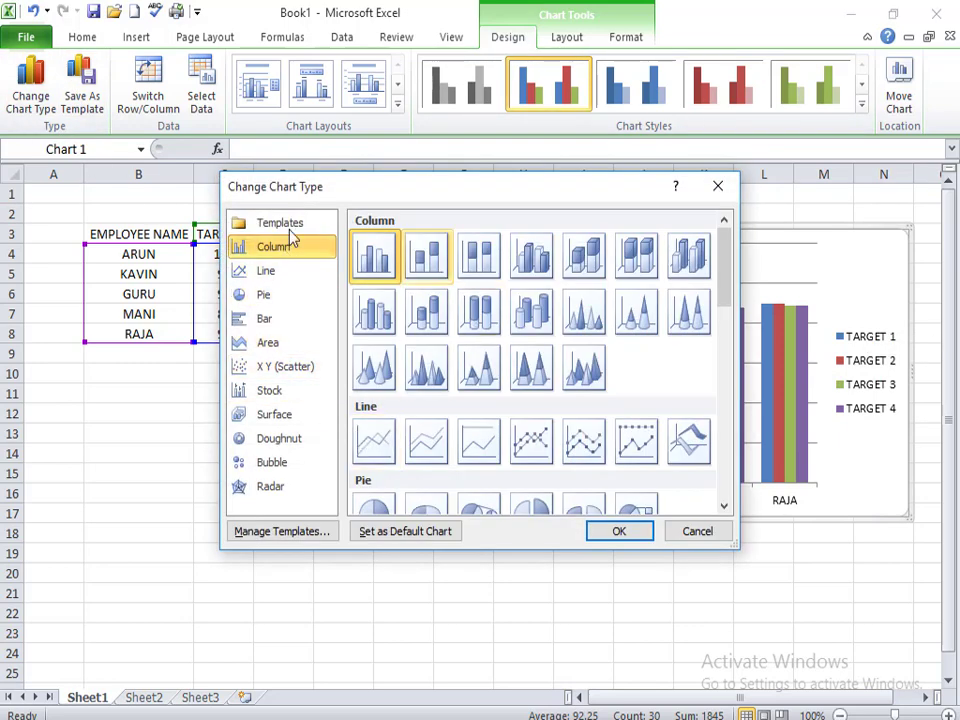
pyautogui.click(283, 270)
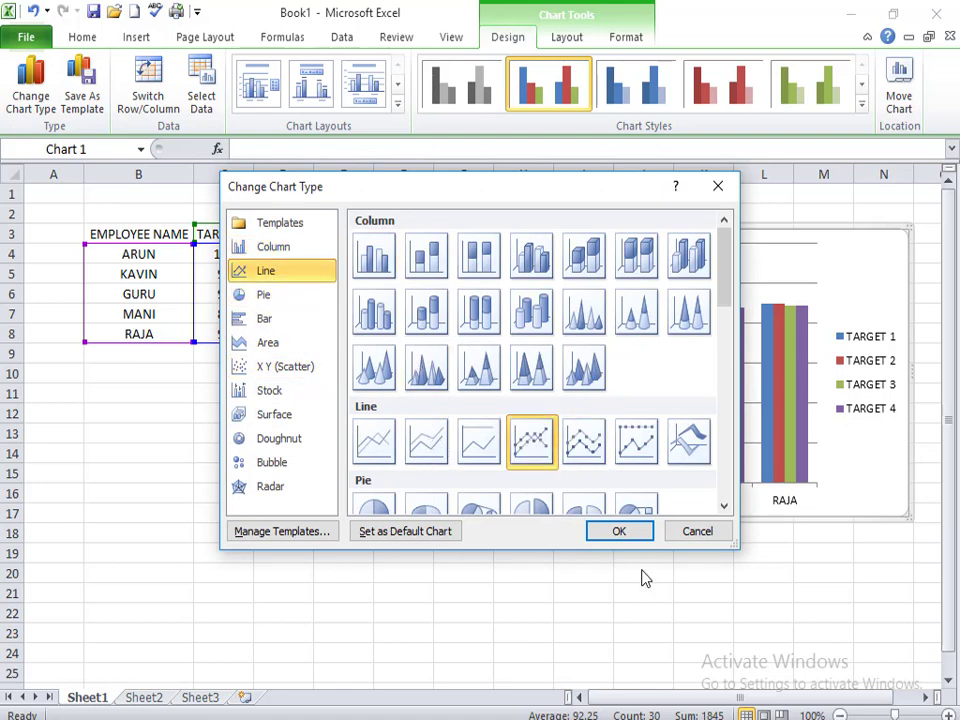
pyautogui.click(612, 530)
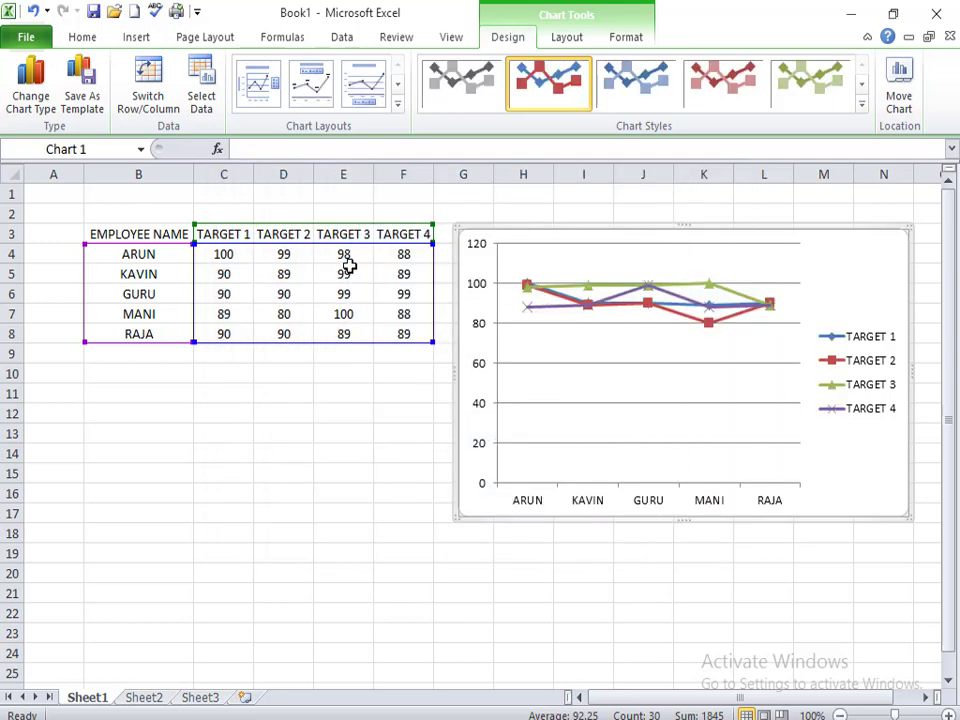
pyautogui.click(74, 104)
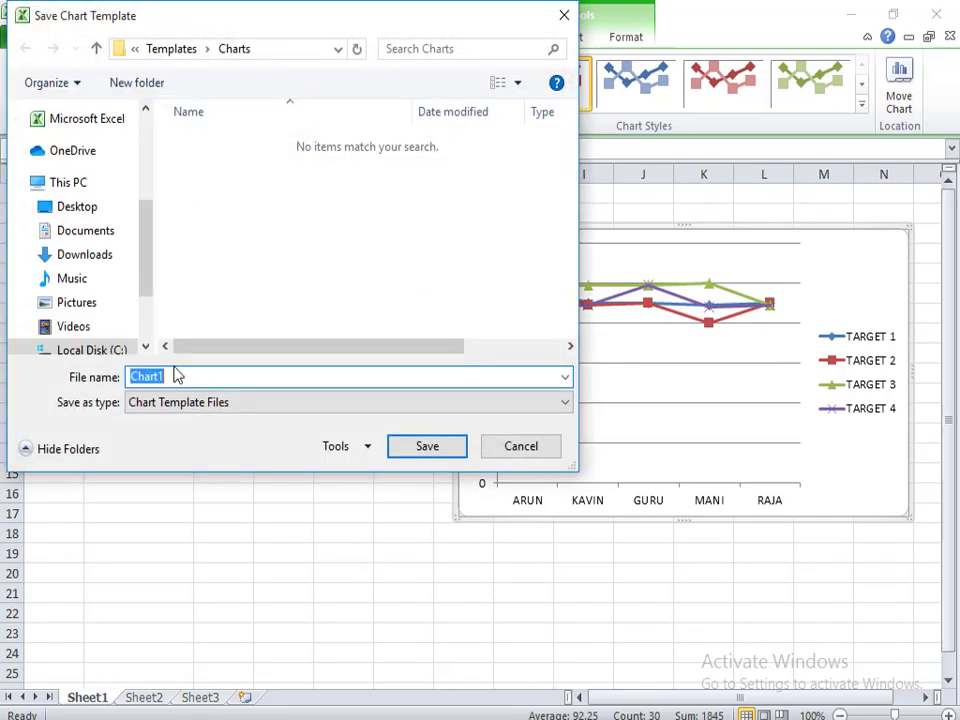
# Save the line chart's design as the chart template Chart1.
pyautogui.click(438, 455)
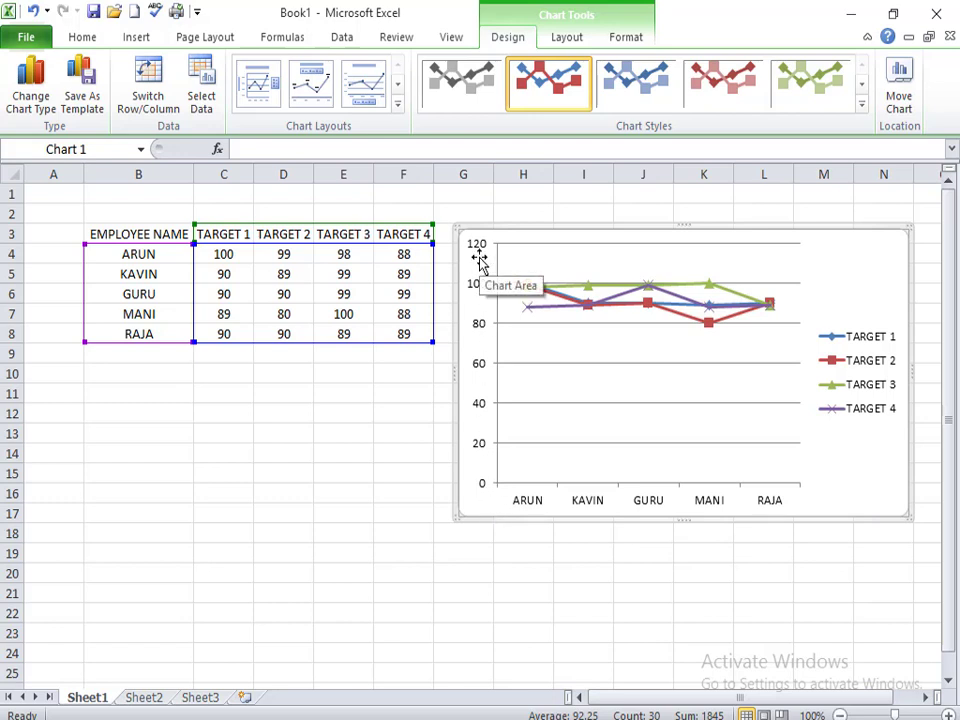
# Toggle Switch Row/Column twice to keep employees on the axis, then view the chart's data sources.
pyautogui.click(160, 97)
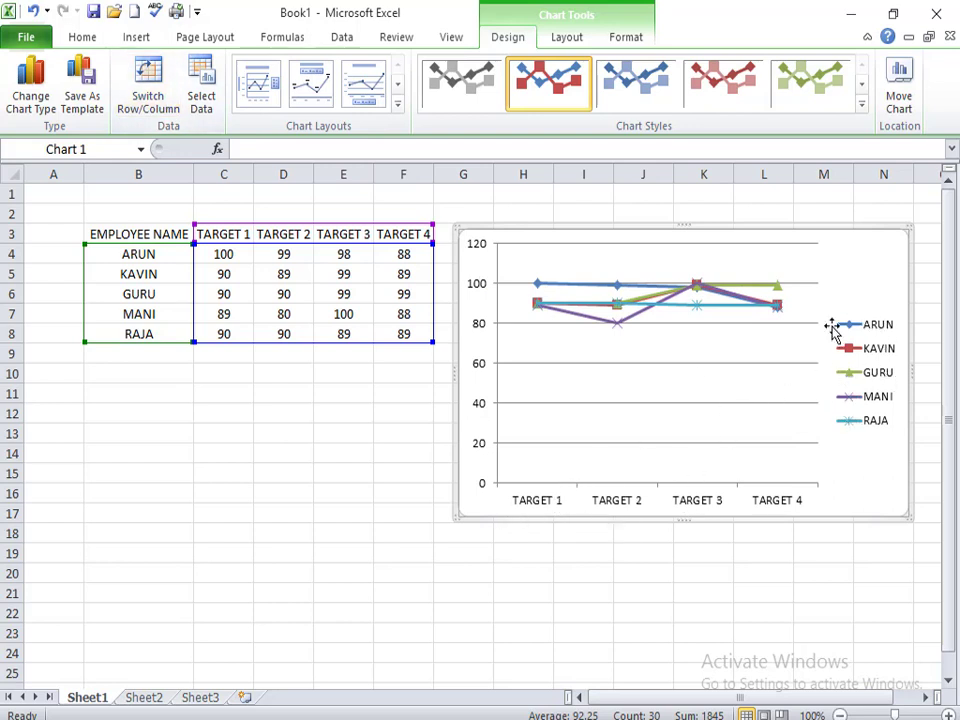
pyautogui.click(163, 101)
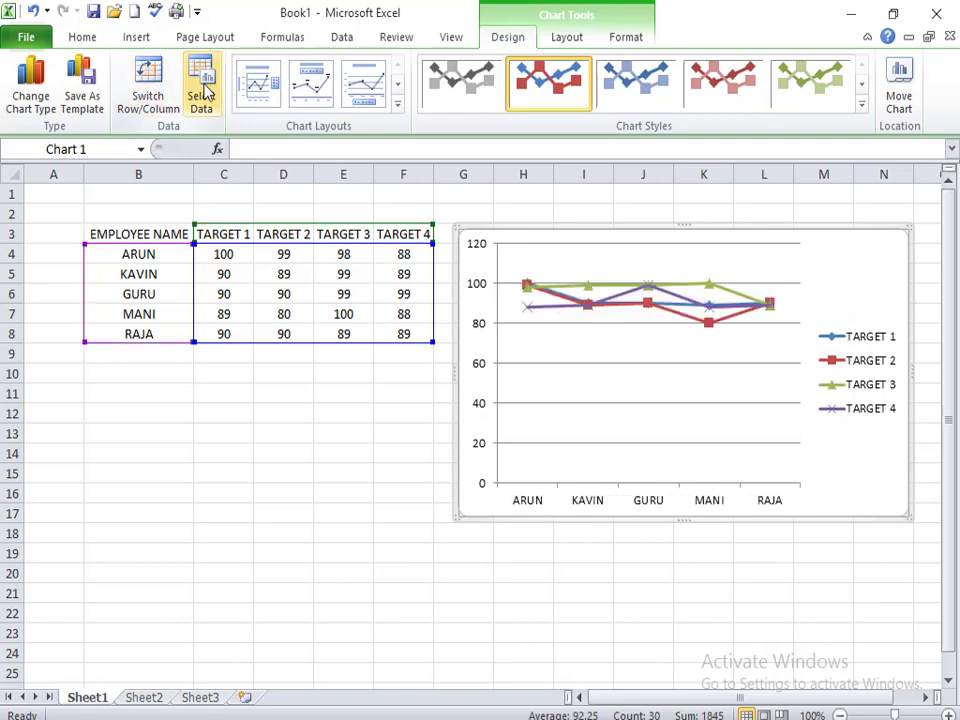
pyautogui.click(205, 94)
pyautogui.moveTo(464, 294); pyautogui.dragTo(342, 377)
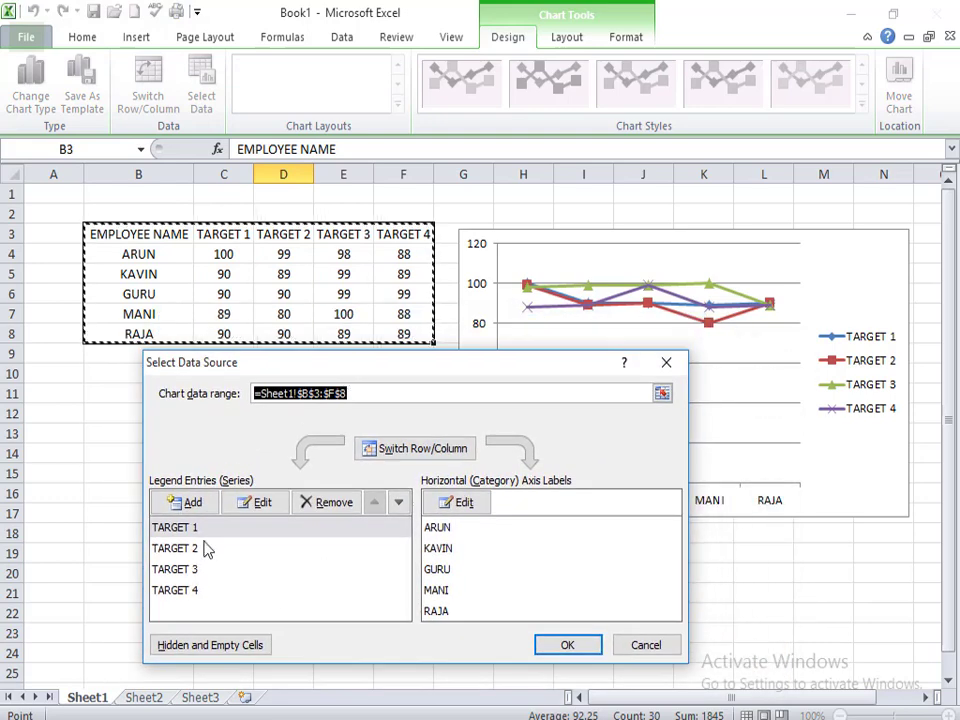
# Inspect the TARGET series and axis label range, then remove the TARGET 4 series.
pyautogui.click(197, 530)
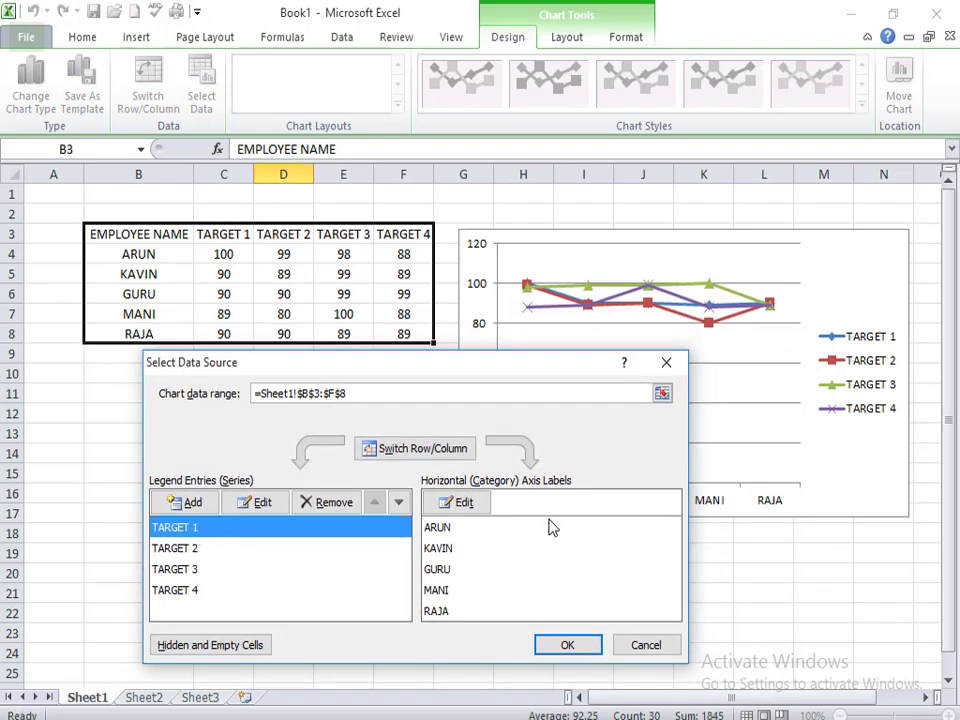
pyautogui.click(436, 531)
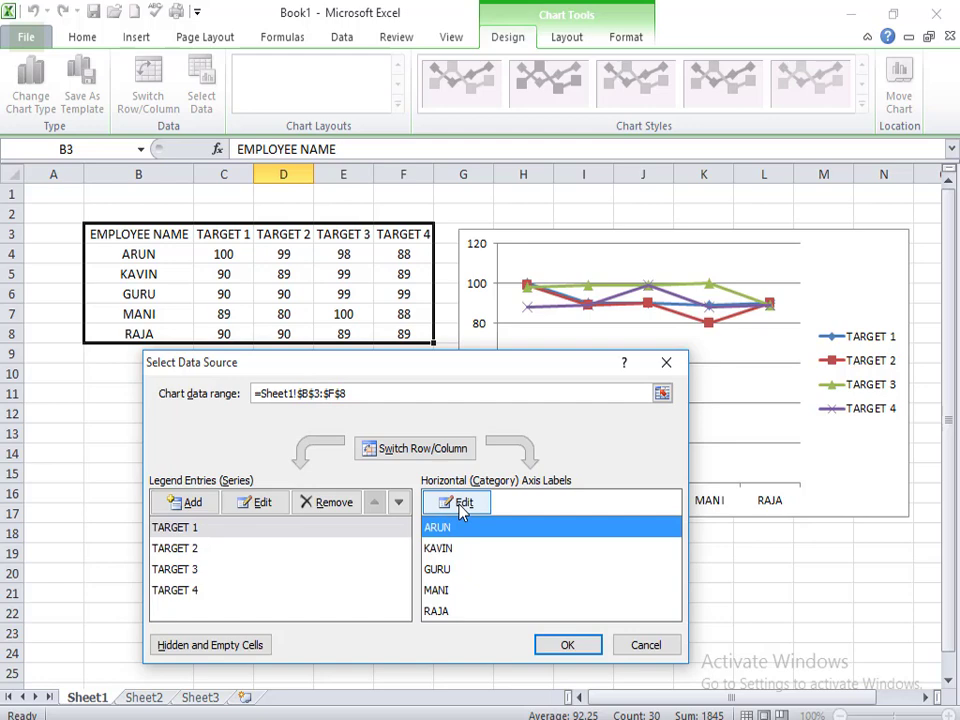
pyautogui.click(462, 503)
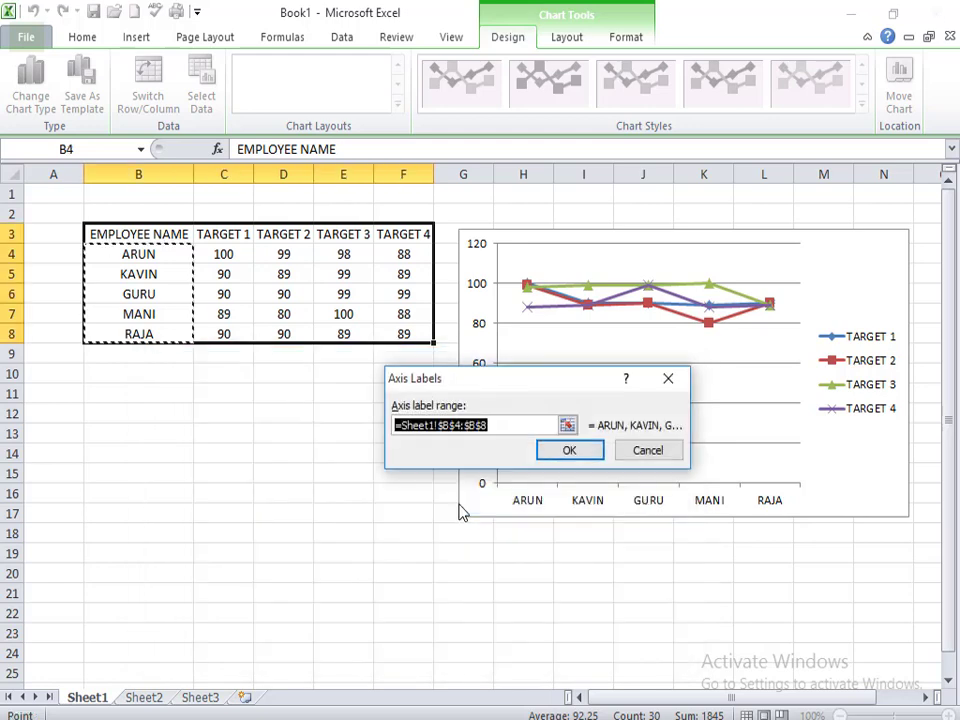
pyautogui.click(635, 455)
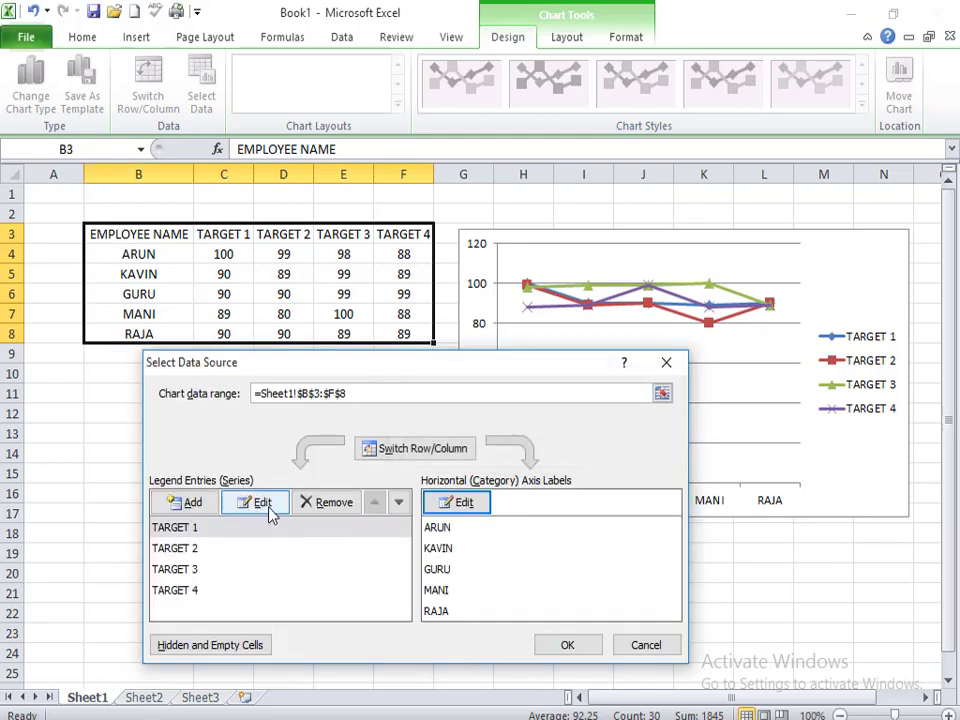
pyautogui.click(188, 550)
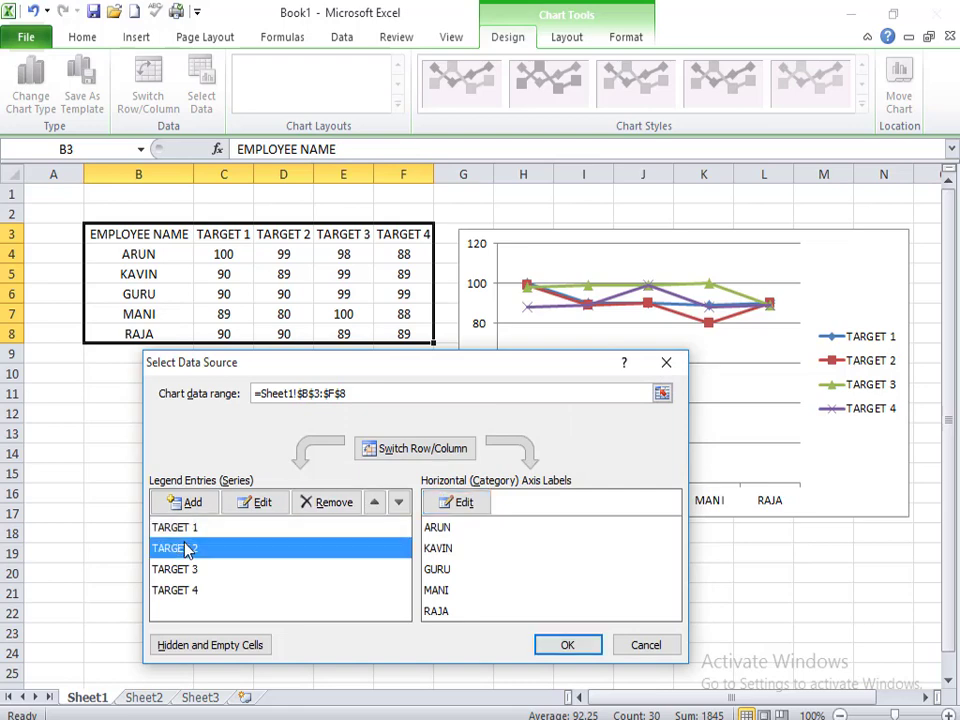
pyautogui.click(176, 590)
pyautogui.click(345, 502)
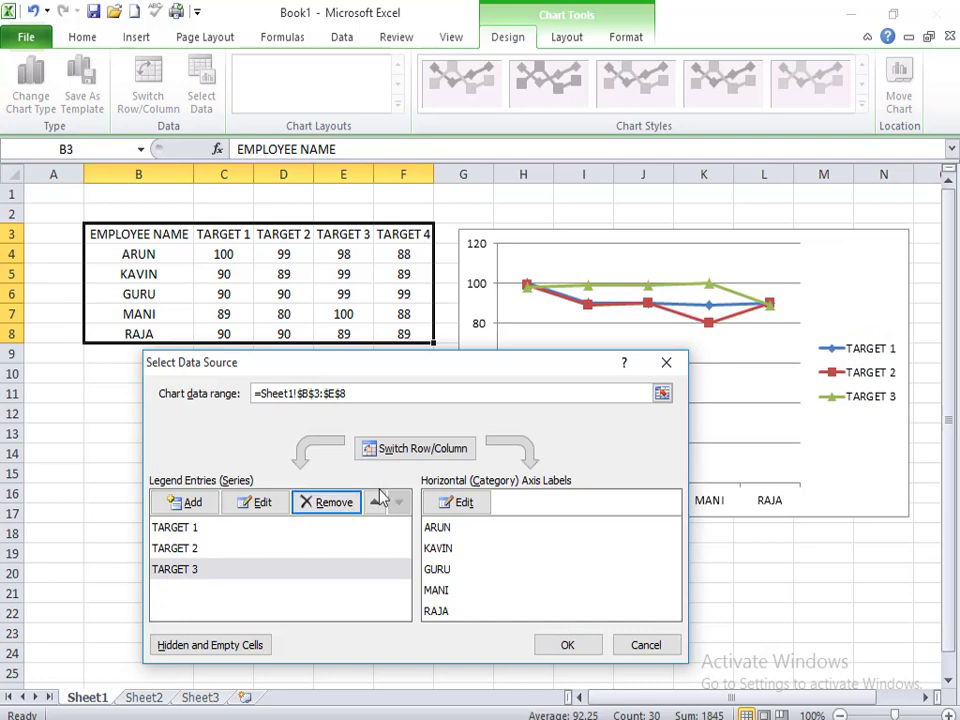
# Swap rows and columns, remove the RAJA series, then cancel to discard all changes.
pyautogui.click(415, 448)
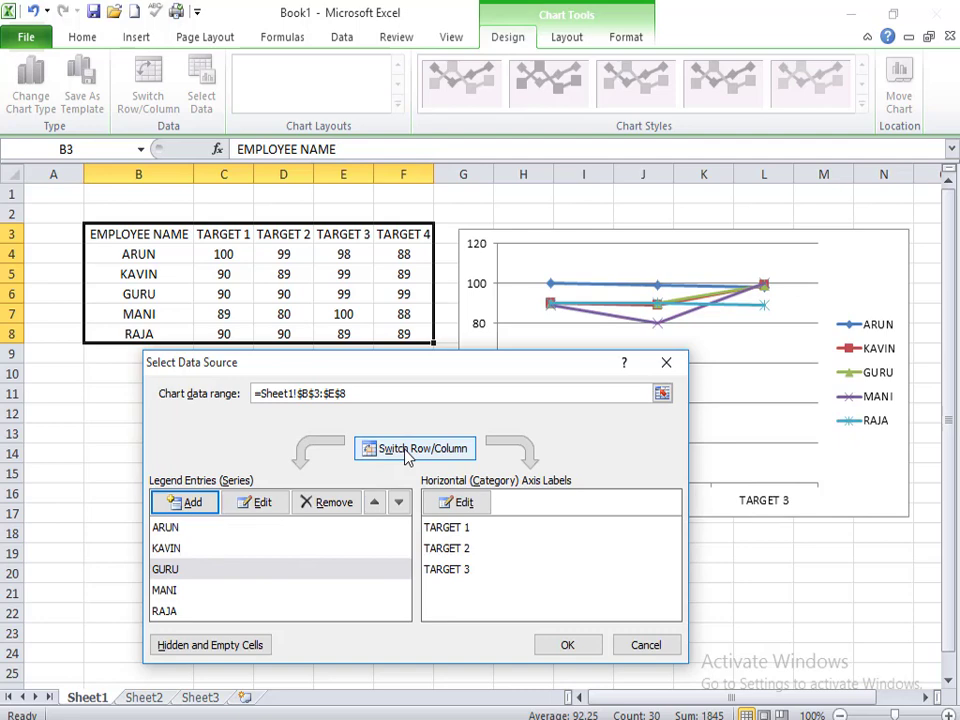
pyautogui.click(160, 611)
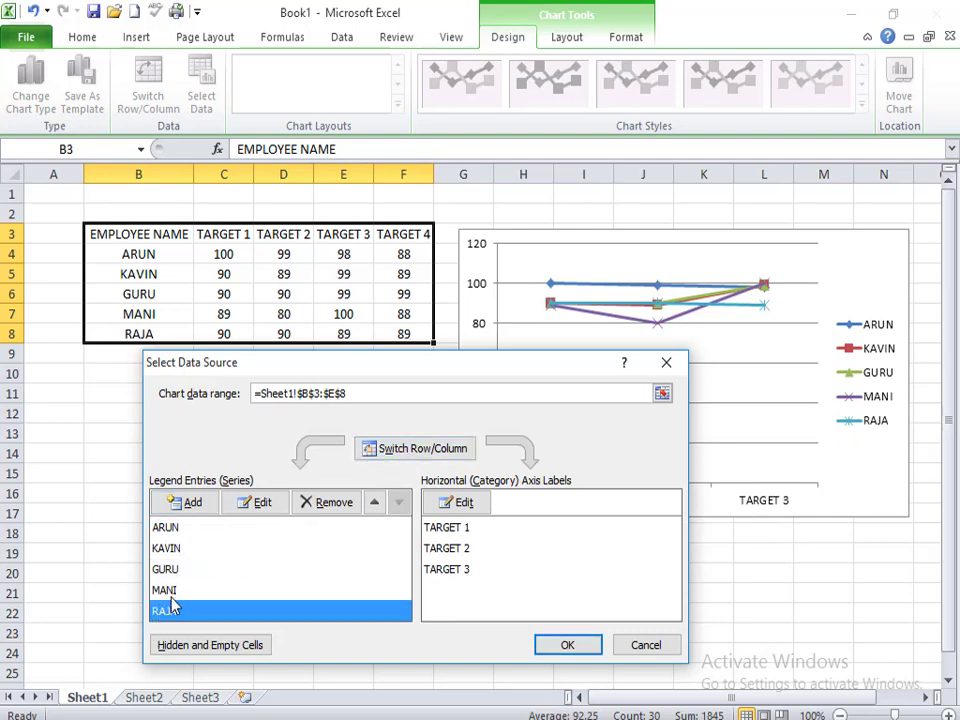
pyautogui.click(238, 507)
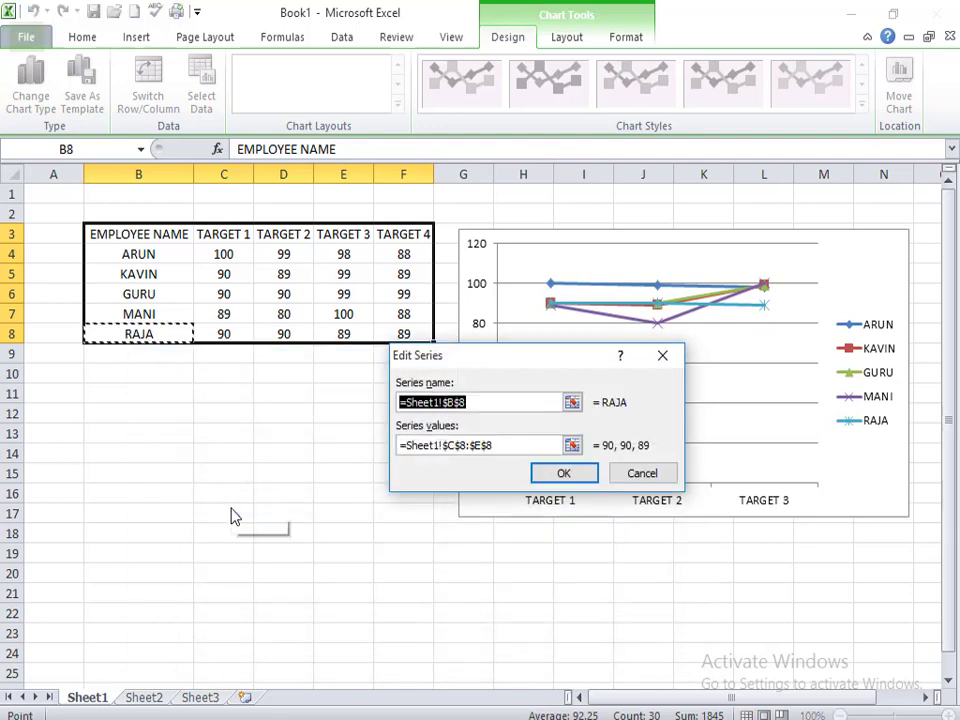
pyautogui.click(621, 478)
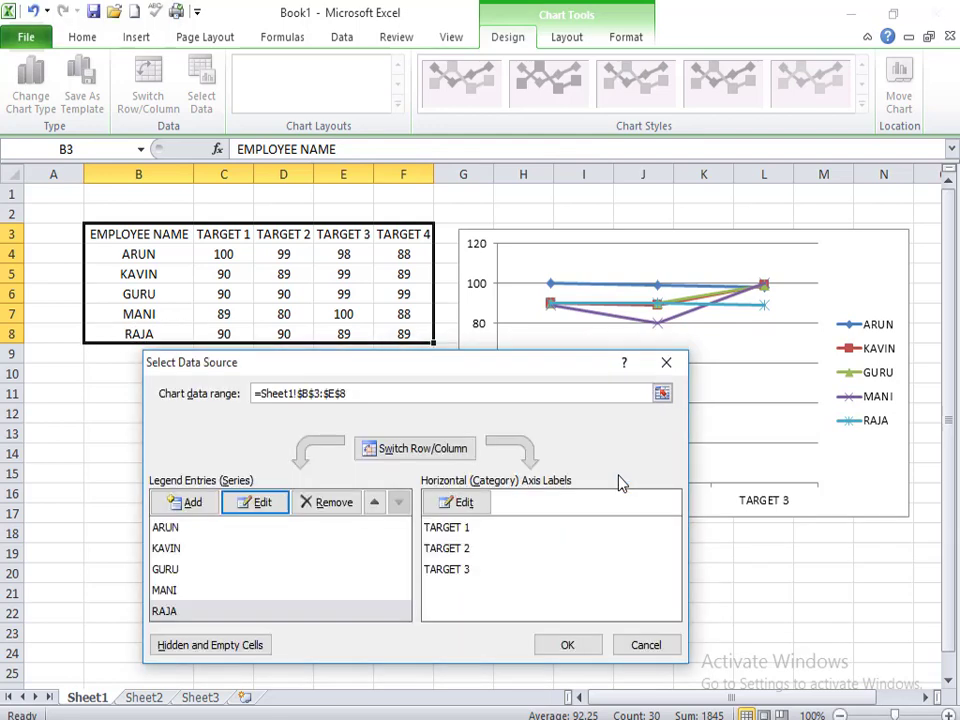
pyautogui.click(316, 507)
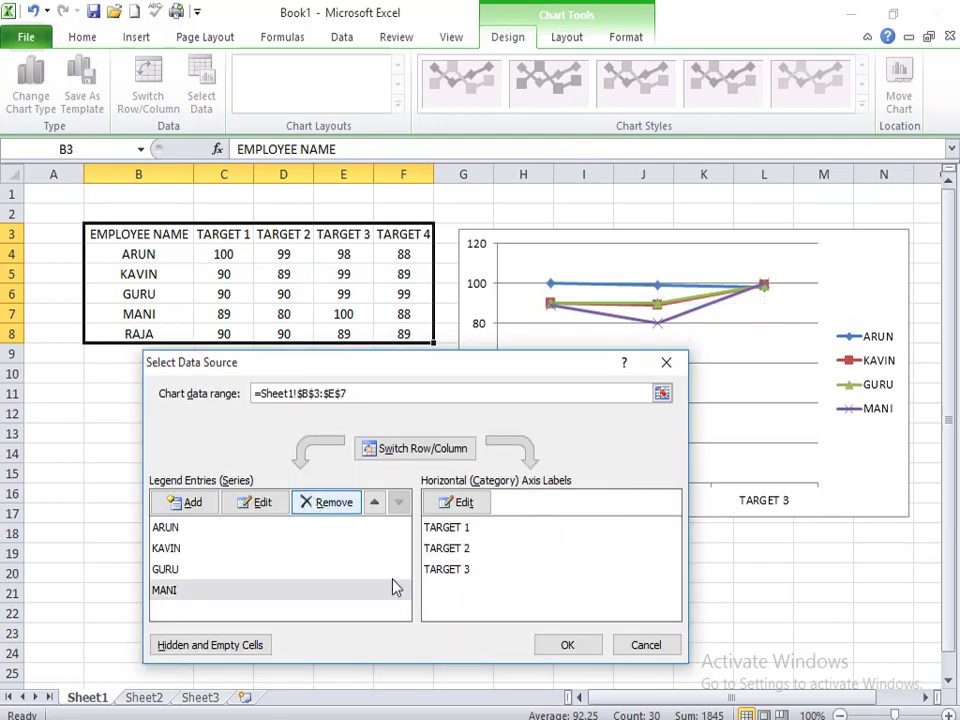
pyautogui.click(622, 648)
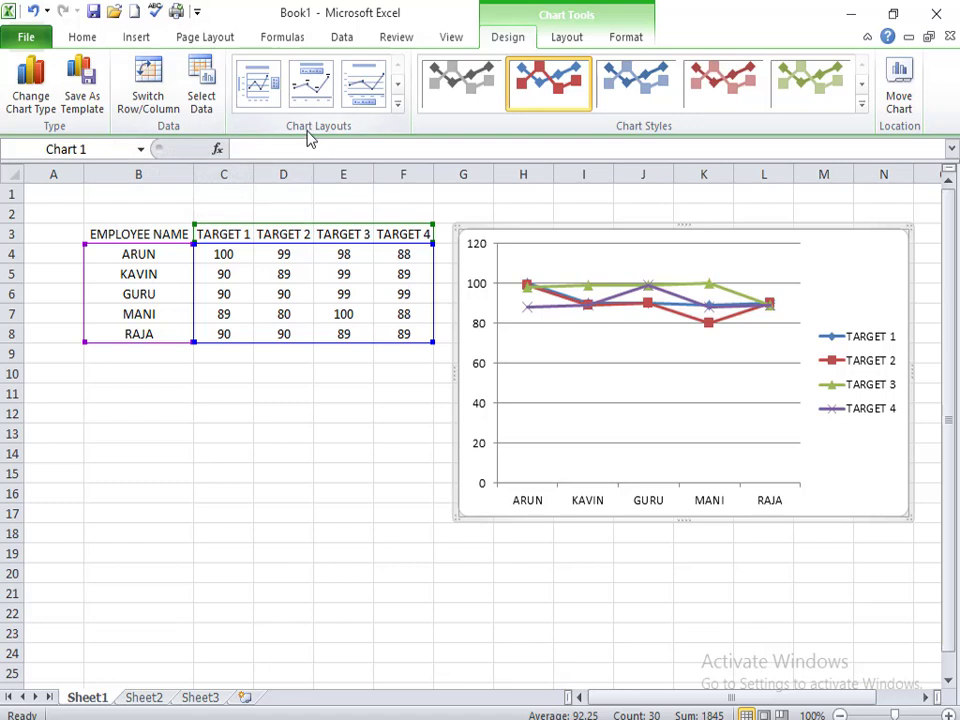
# Apply the chart layout that adds a Chart Title and Axis Titles on both axes.
pyautogui.click(399, 104)
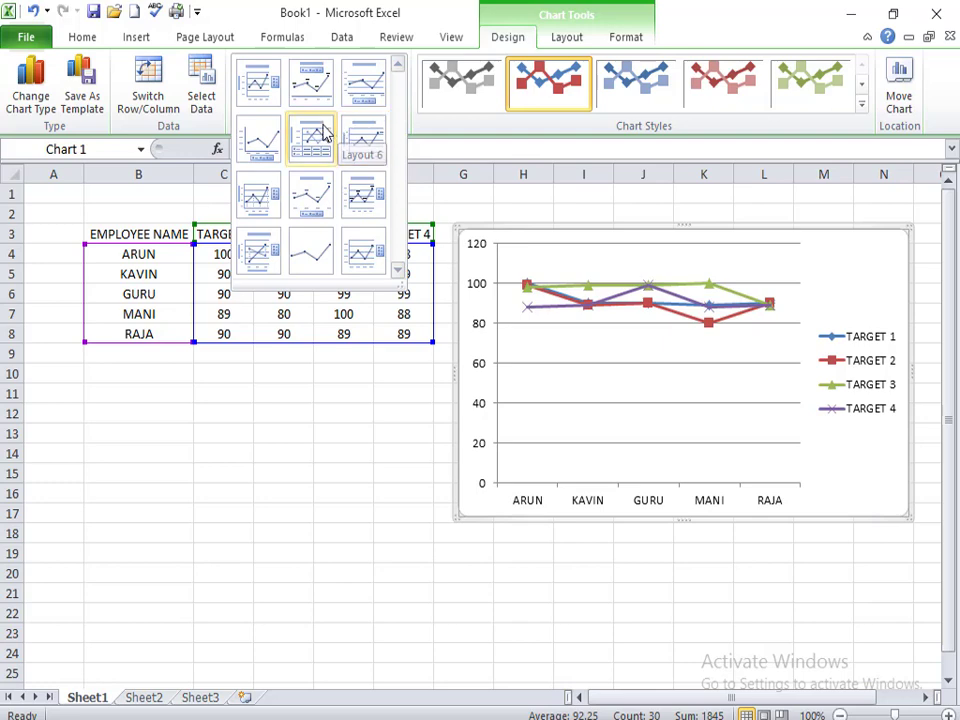
pyautogui.click(259, 258)
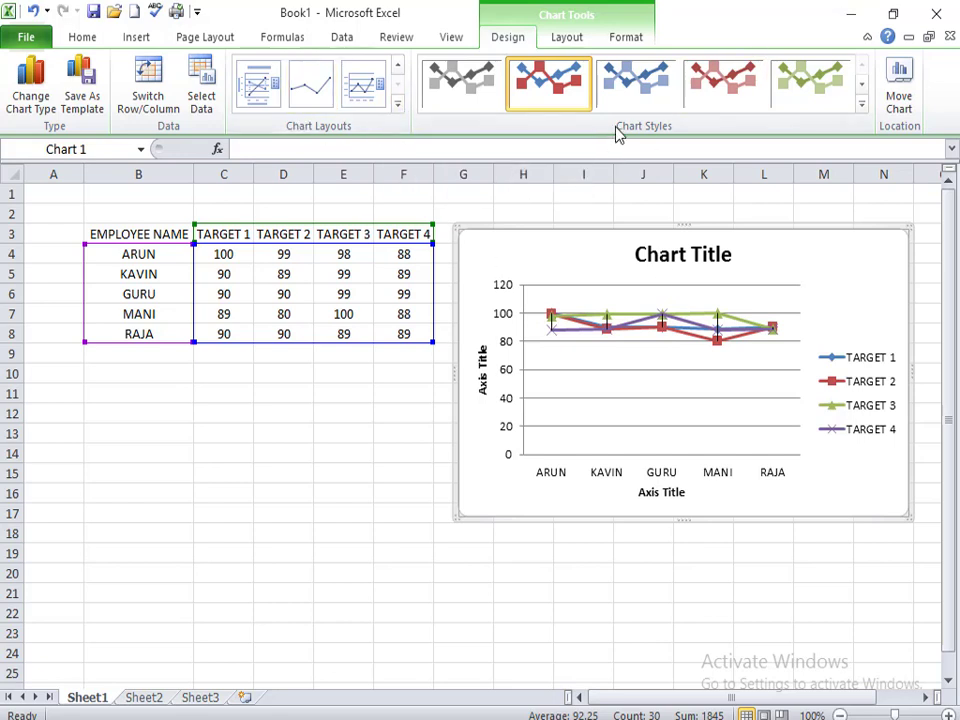
pyautogui.click(861, 104)
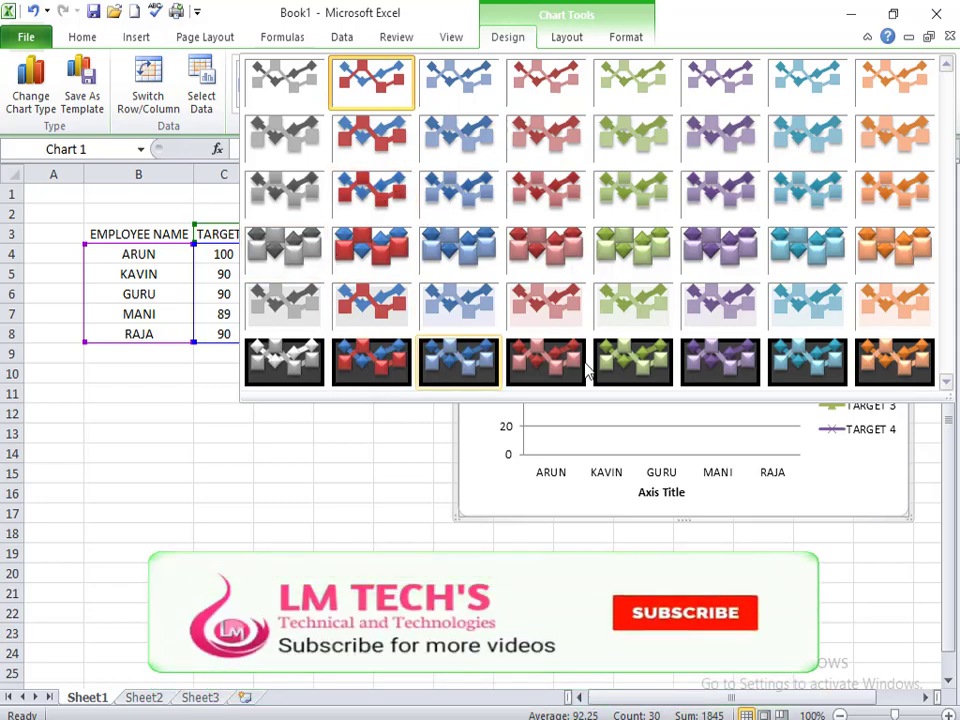
# Apply the purple 3D chart style to the four TARGET lines and markers.
pyautogui.click(716, 254)
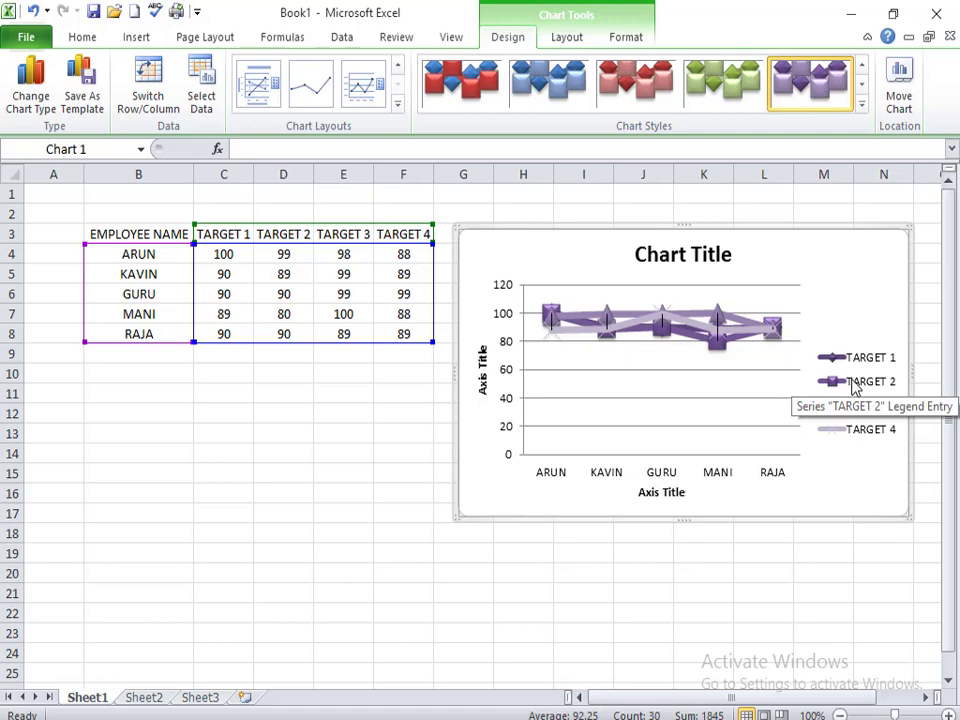
# Relocate the line chart to a new chart sheet named Chart1.
pyautogui.click(898, 100)
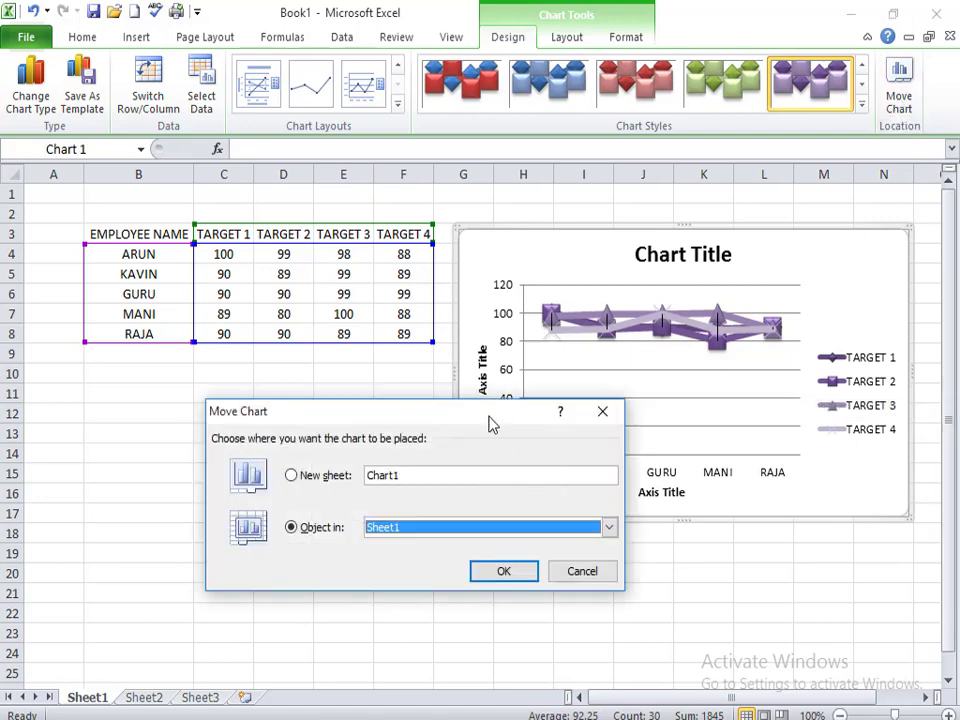
pyautogui.moveTo(490, 425); pyautogui.dragTo(316, 414)
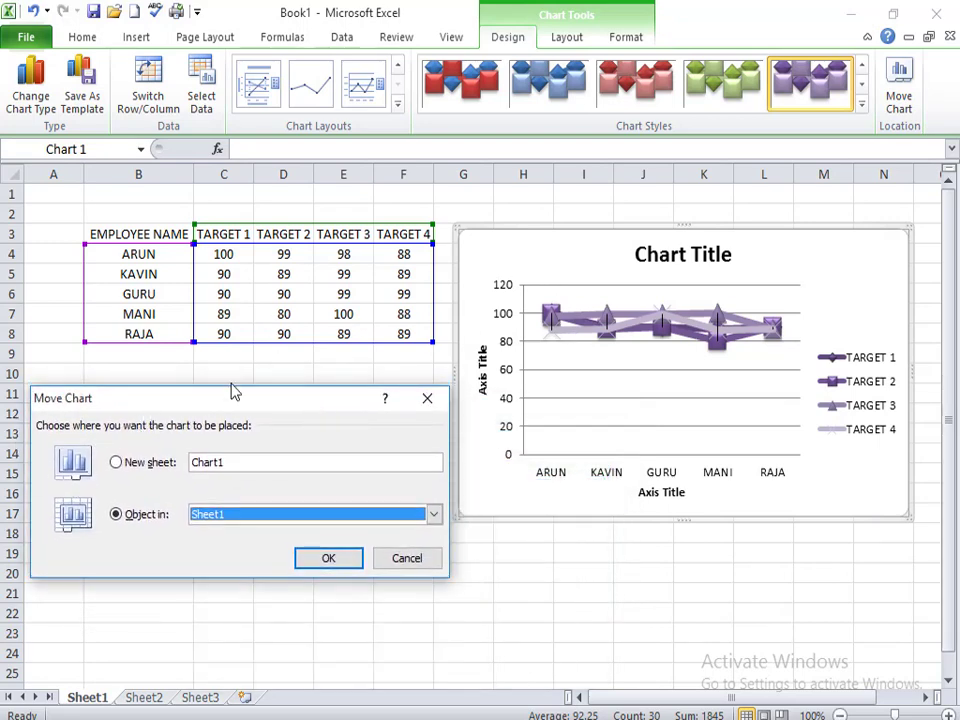
pyautogui.moveTo(242, 408)
pyautogui.mouseDown()
pyautogui.moveTo(242, 448)
pyautogui.moveTo(252, 374)
pyautogui.mouseUp()
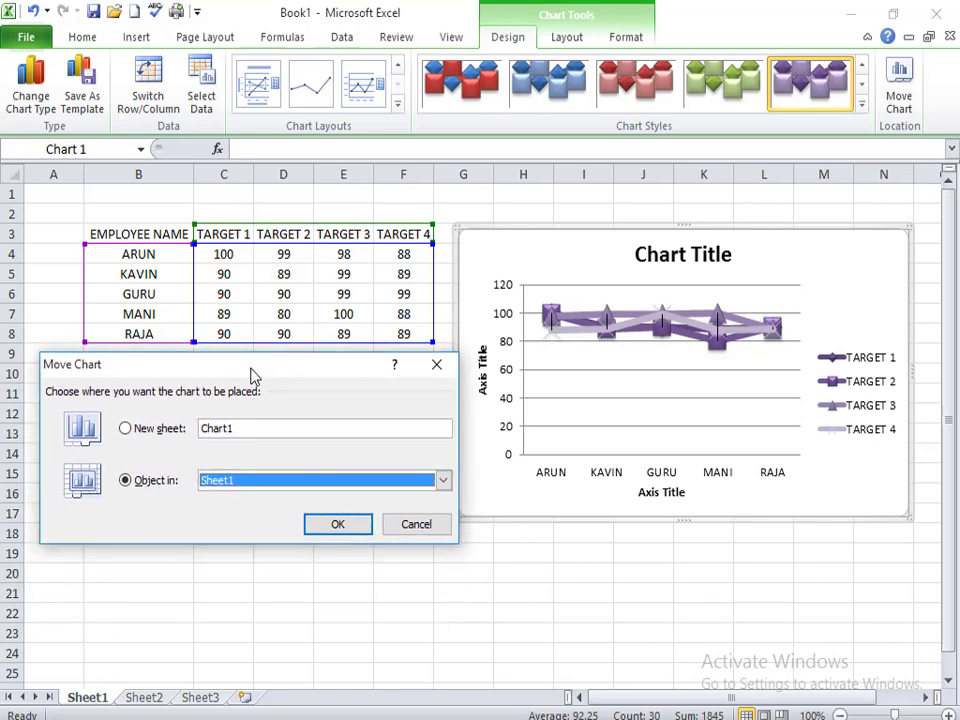
pyautogui.click(125, 430)
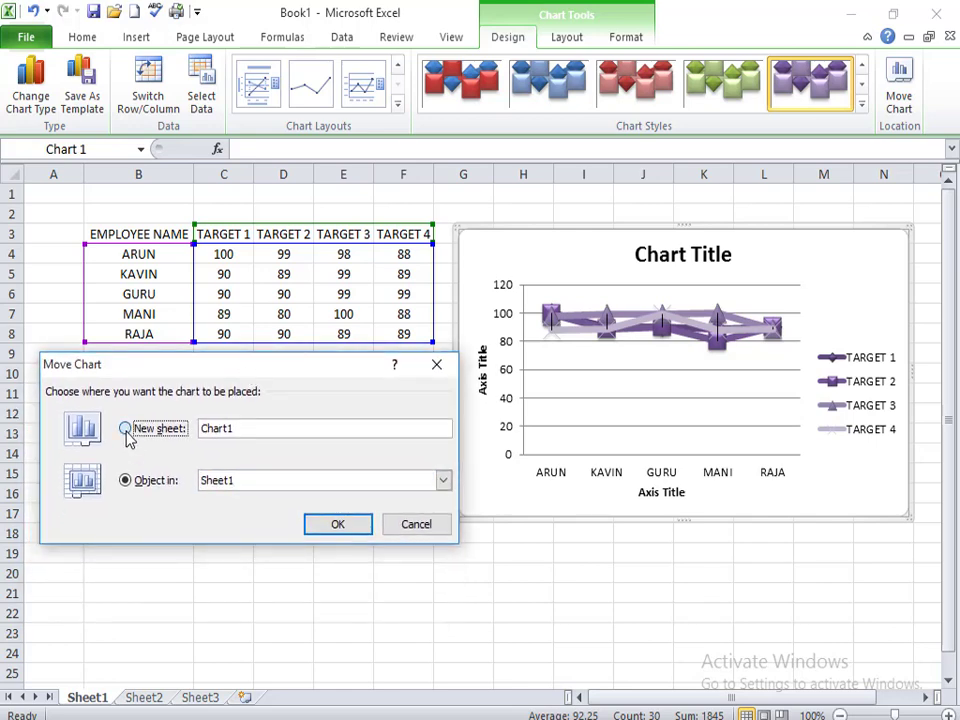
pyautogui.click(338, 525)
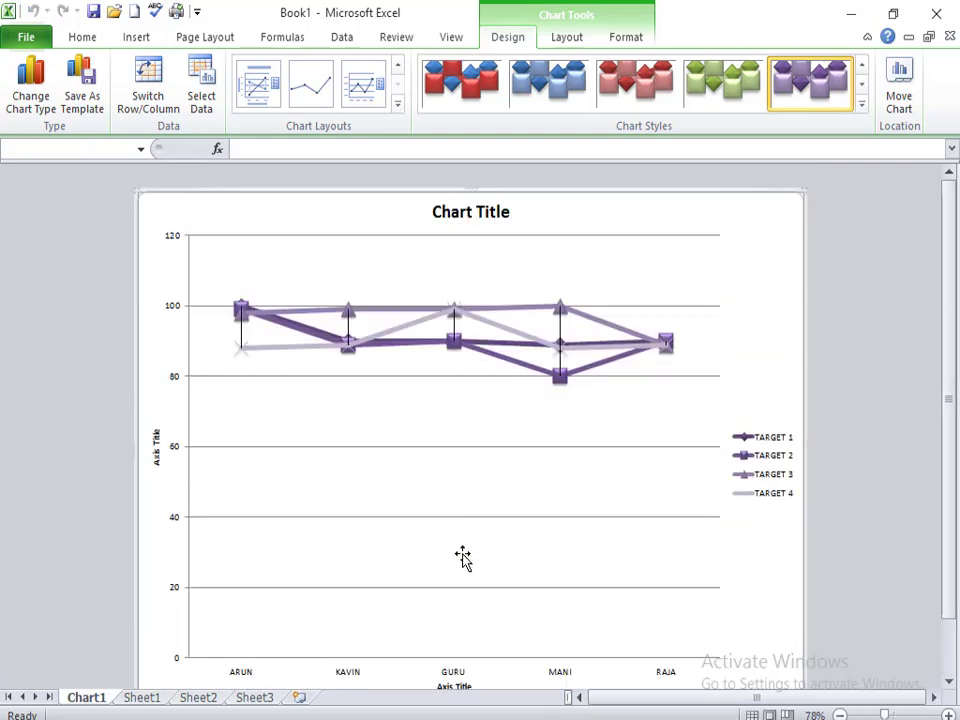
pyautogui.scroll(-2, 696, 456)
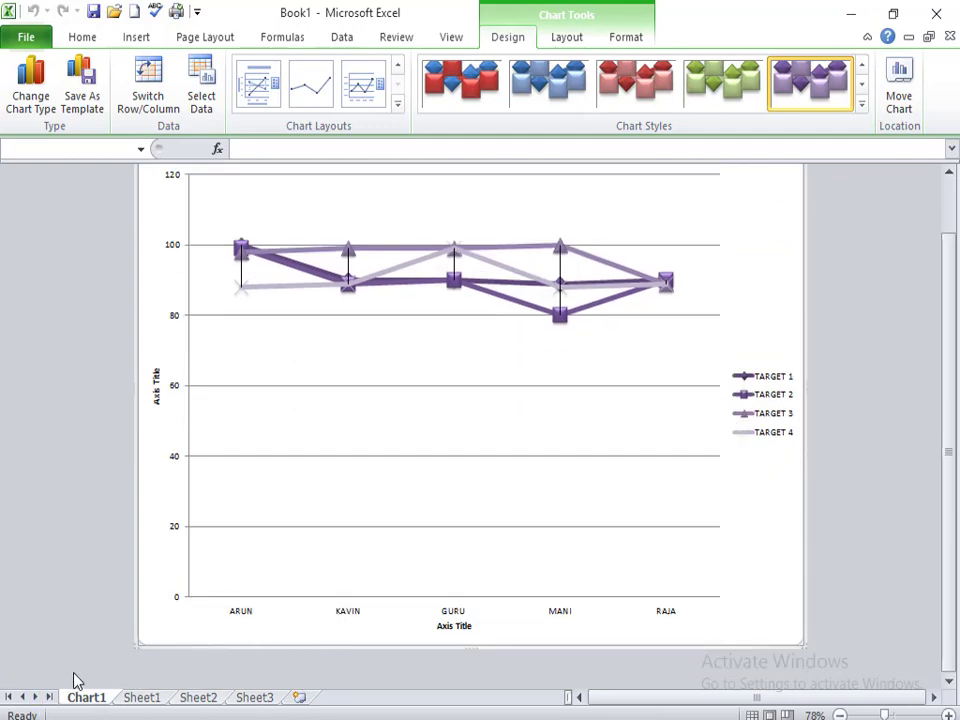
# Embed the chart back on Sheet1 as an object and drag it below the employee table.
pyautogui.click(141, 700)
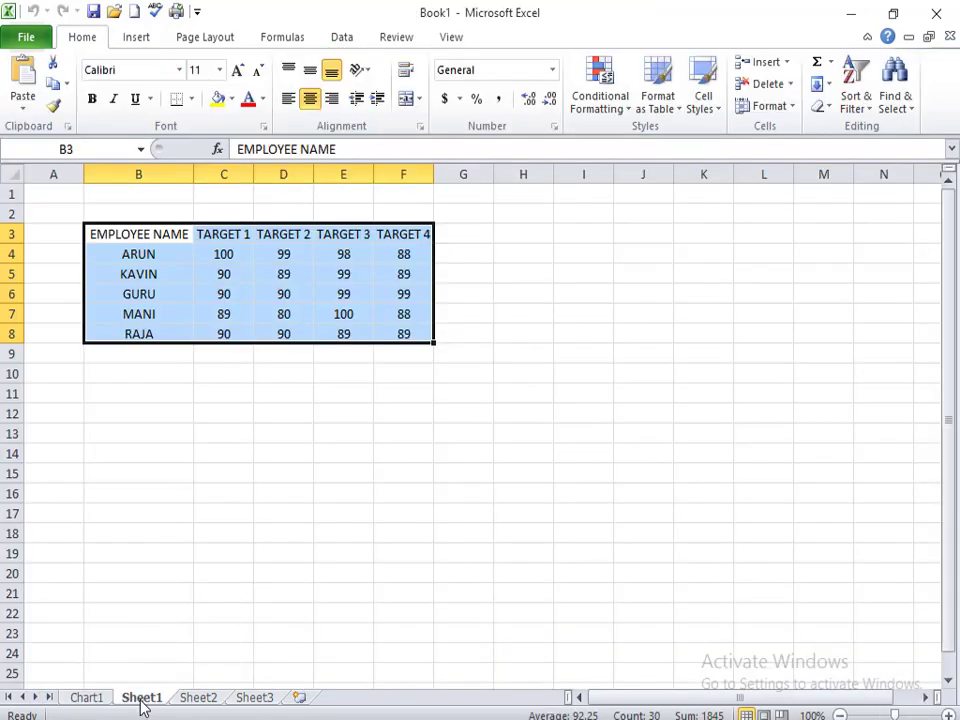
pyautogui.click(96, 699)
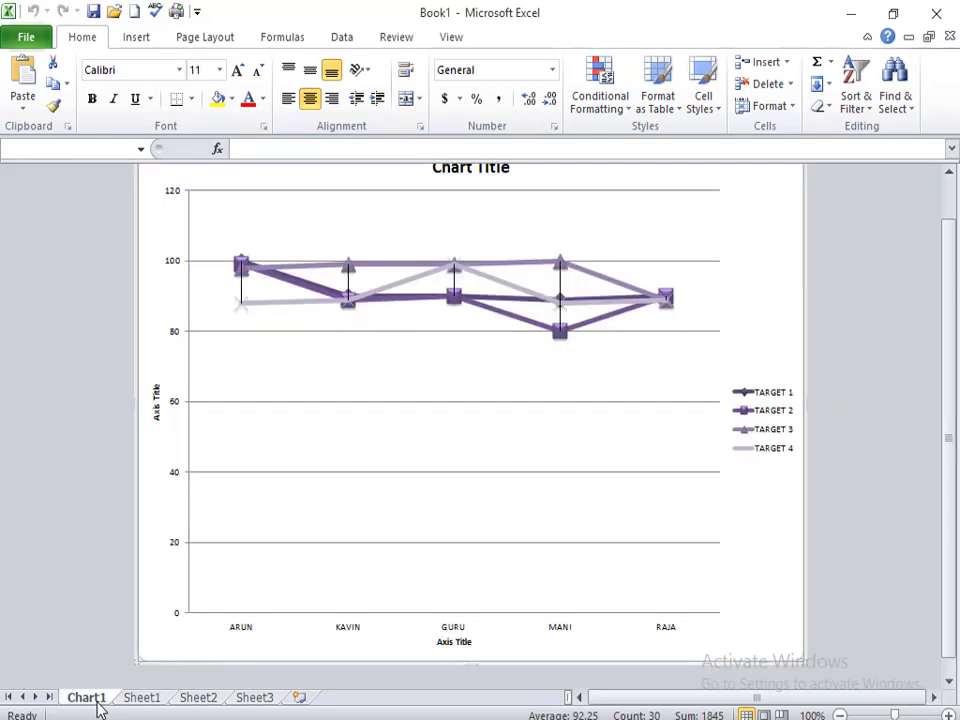
pyautogui.click(899, 98)
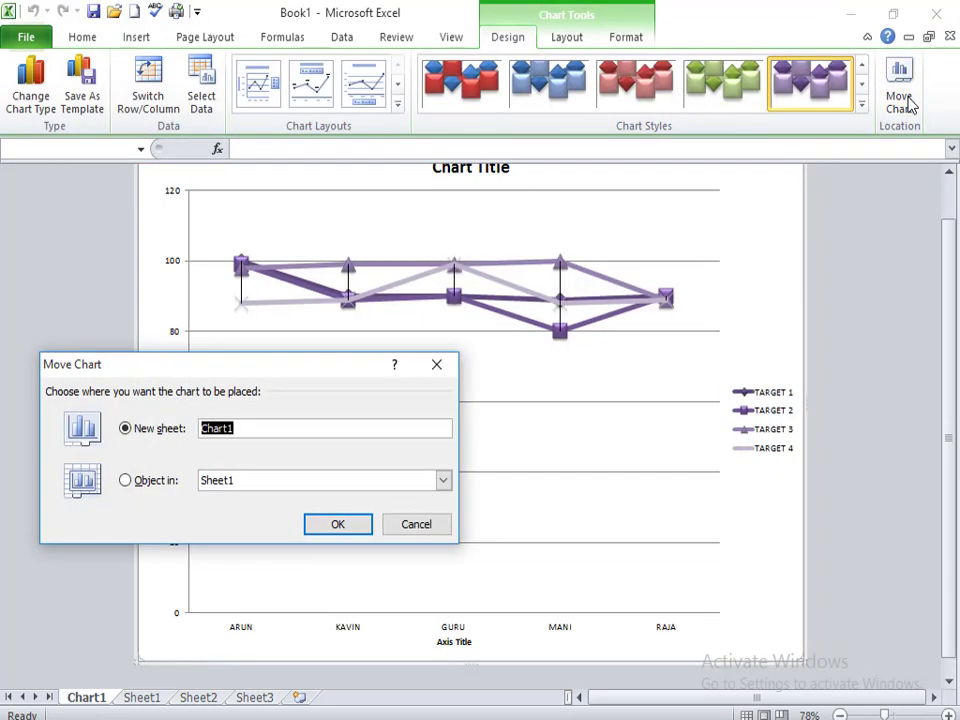
pyautogui.click(126, 481)
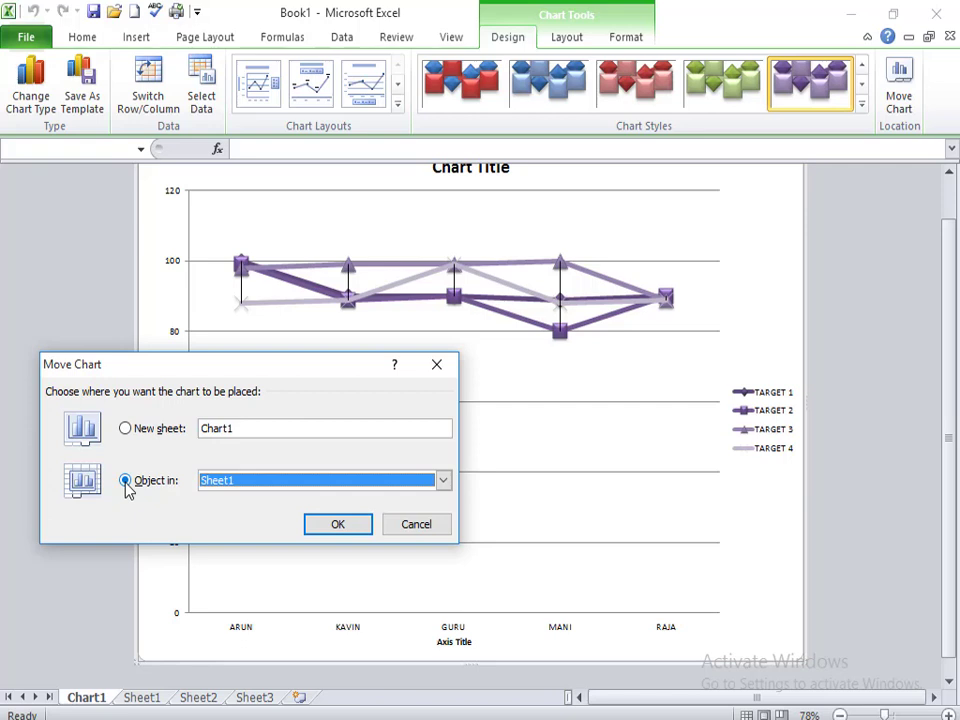
pyautogui.click(443, 482)
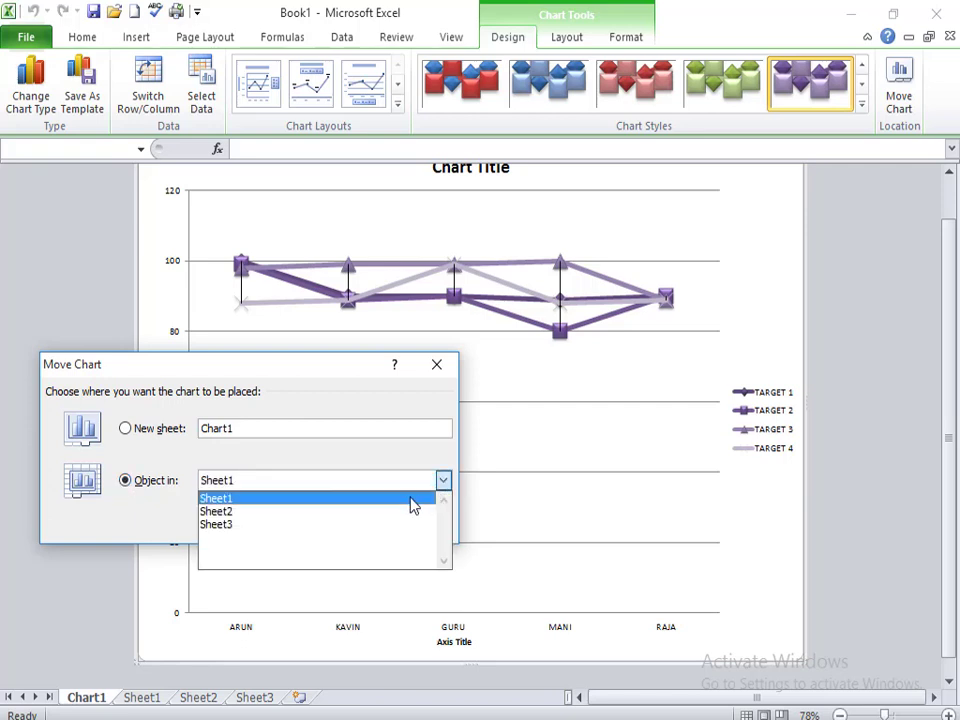
pyautogui.click(412, 505)
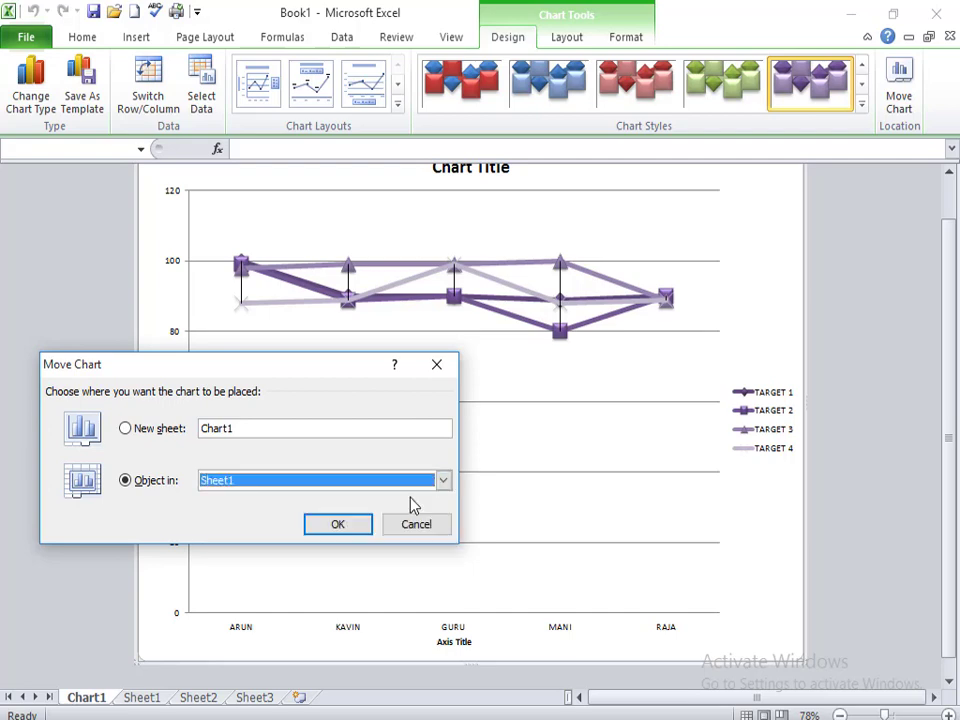
pyautogui.click(360, 534)
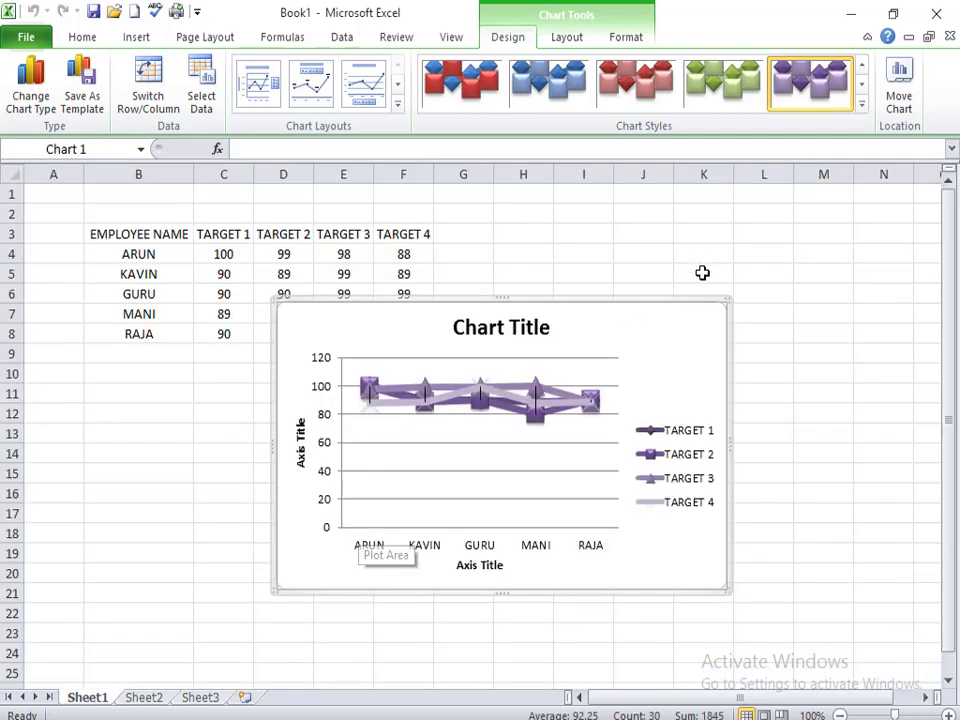
pyautogui.moveTo(701, 315); pyautogui.dragTo(828, 365)
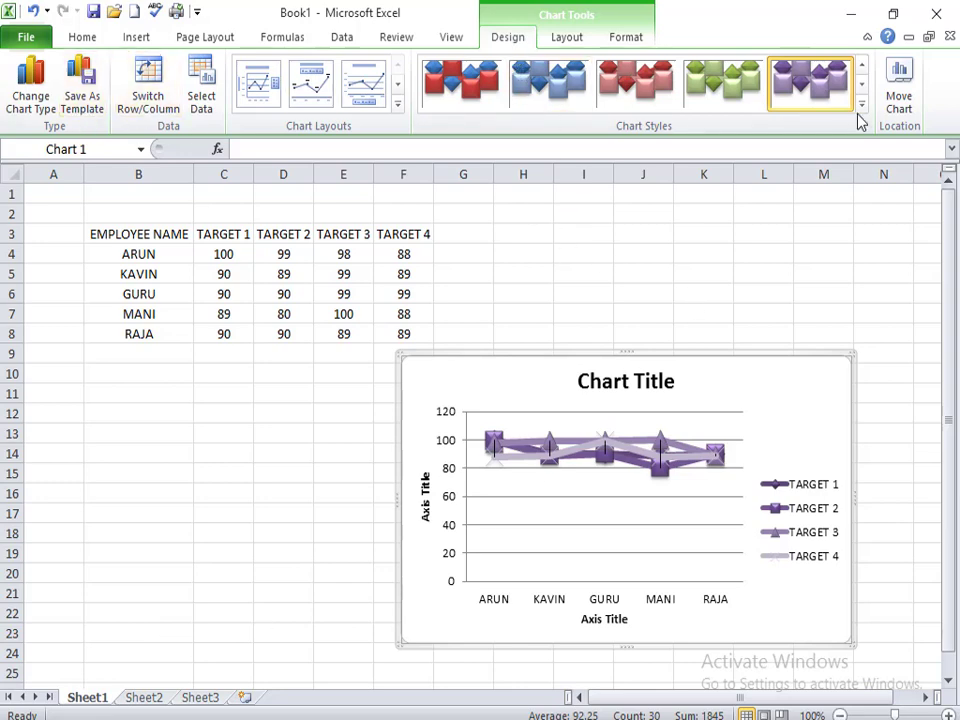
pyautogui.click(550, 45)
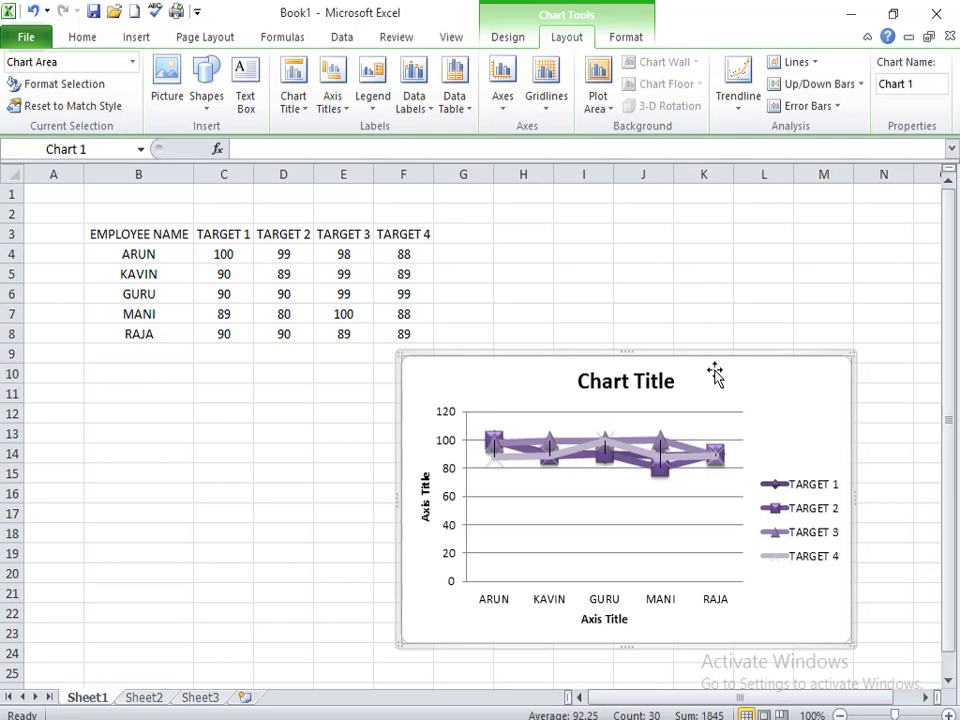
pyautogui.moveTo(713, 373); pyautogui.dragTo(741, 266)
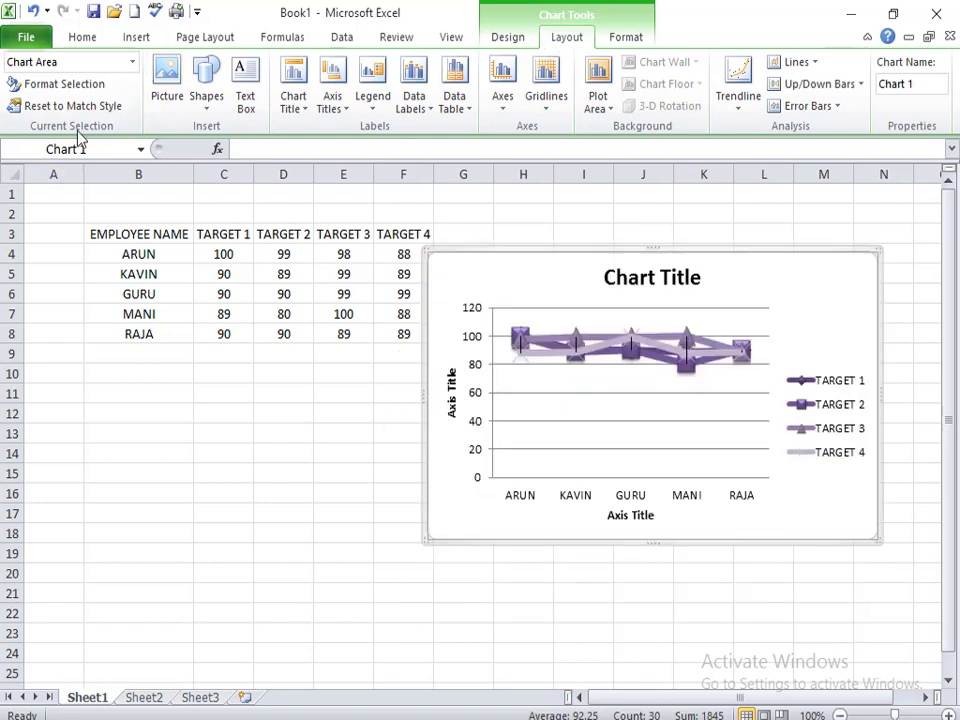
pyautogui.click(132, 62)
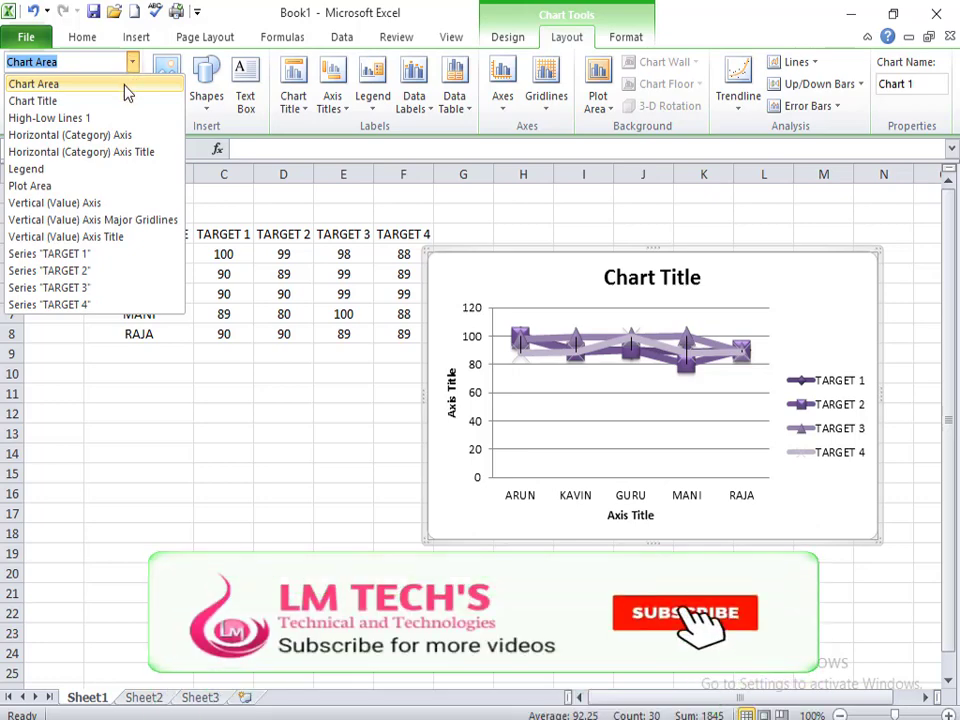
pyautogui.click(125, 87)
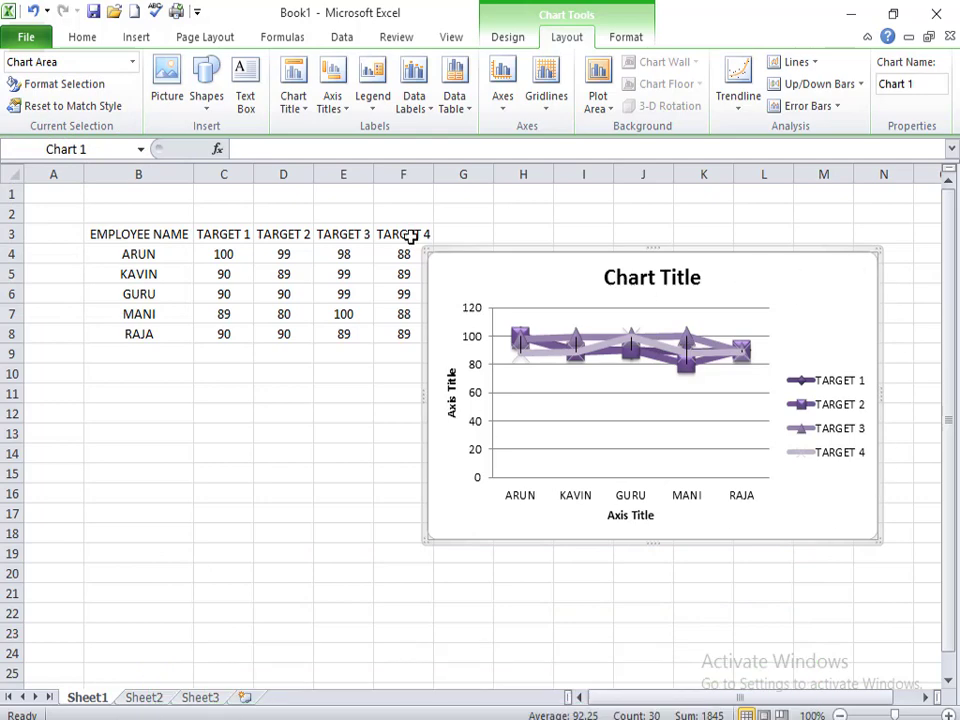
# Replace the Chart Title placeholder text with DETAILS.
pyautogui.click(132, 62)
pyautogui.click(104, 102)
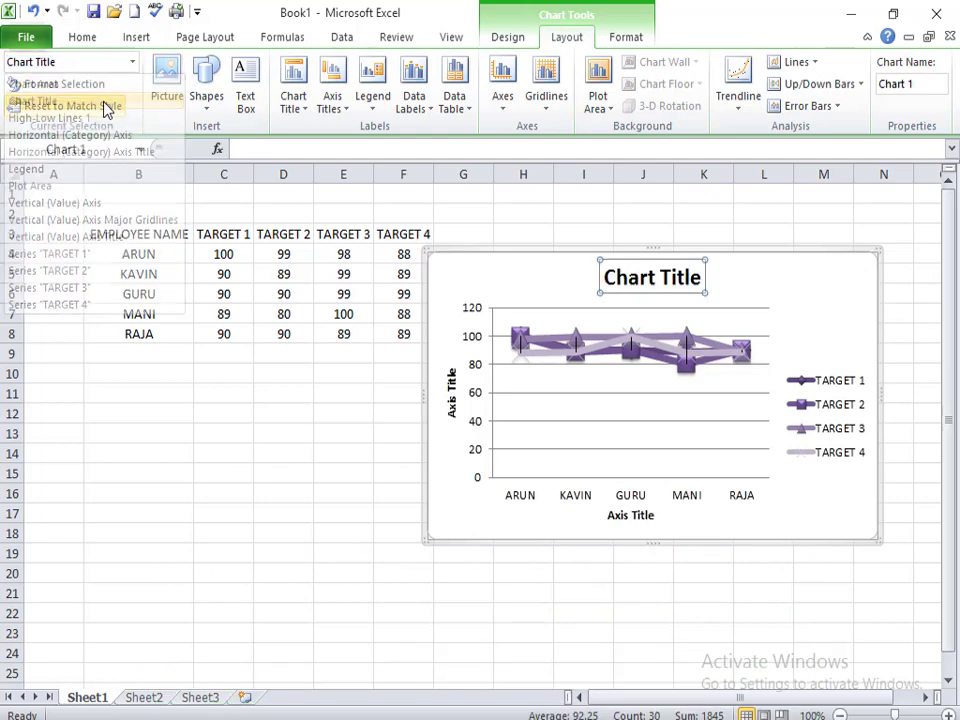
pyautogui.click(661, 272)
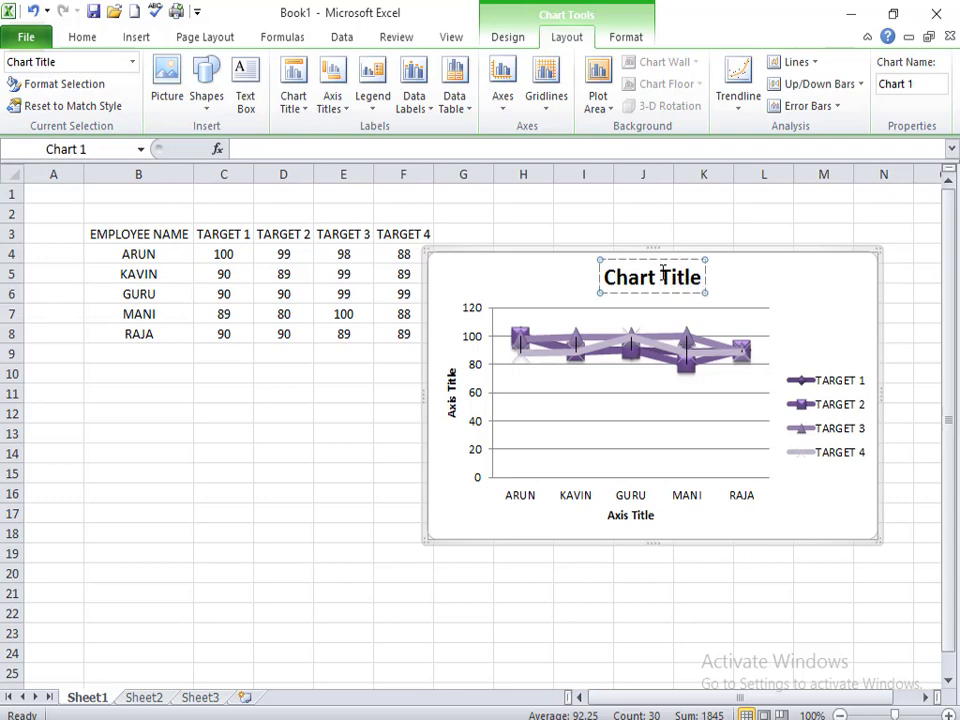
pyautogui.tripleClick(662, 272)
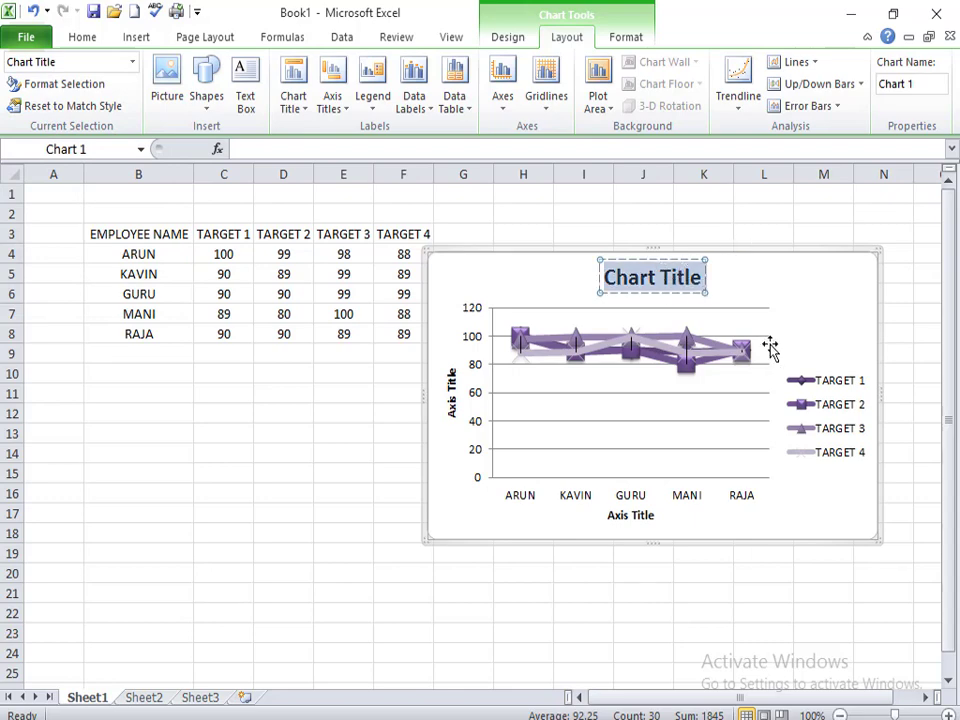
pyautogui.write('DE')
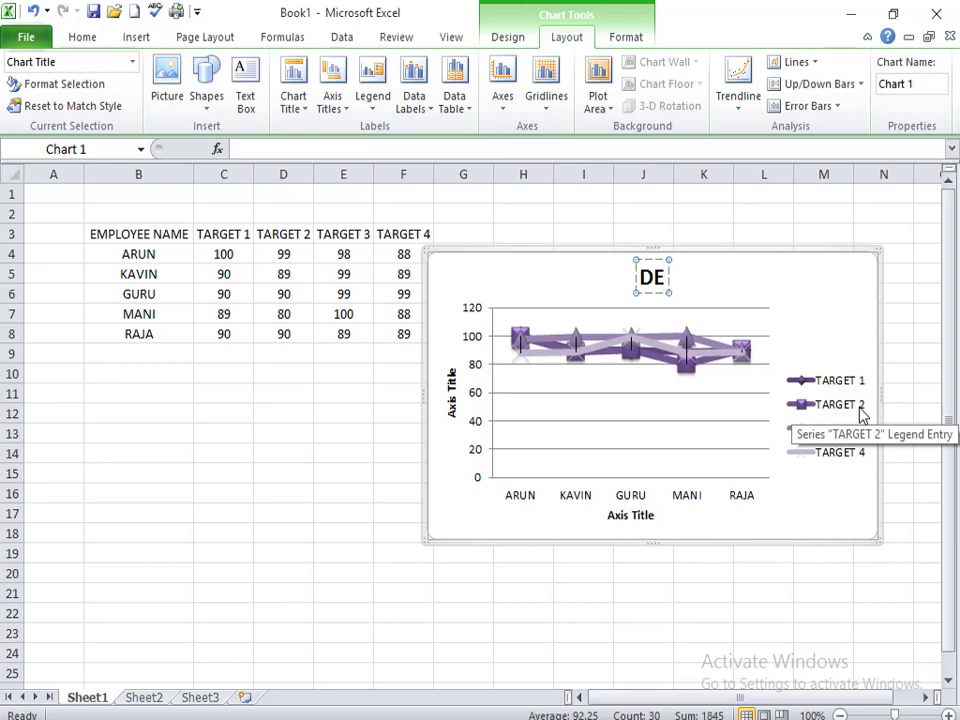
pyautogui.write('TAILS')
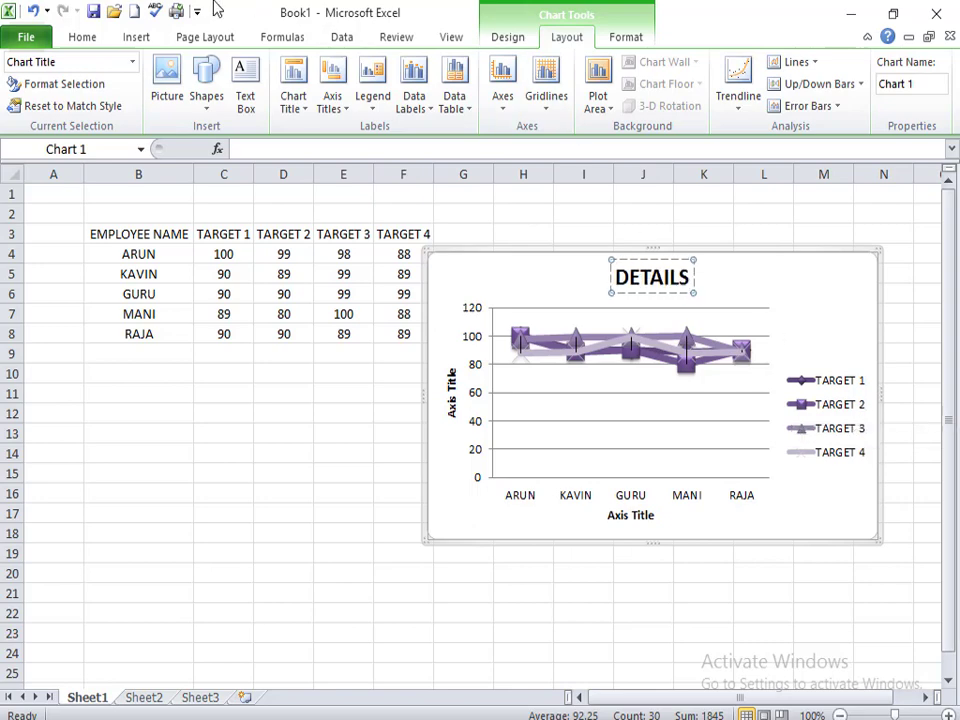
# Select the high-low lines, then the horizontal category axis, from Chart Elements.
pyautogui.click(132, 62)
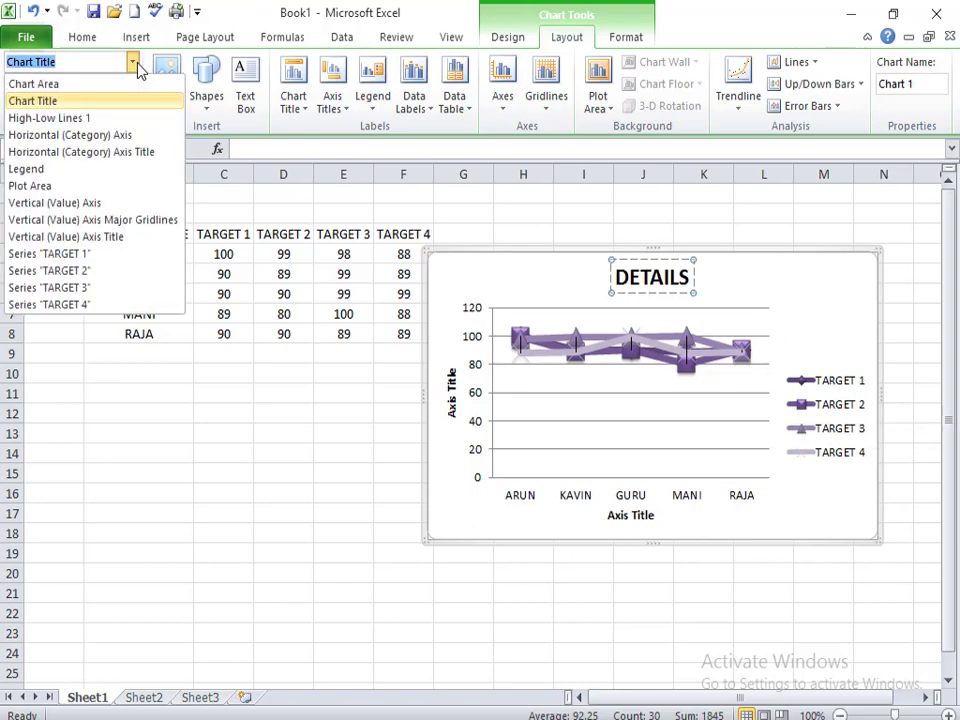
pyautogui.click(111, 119)
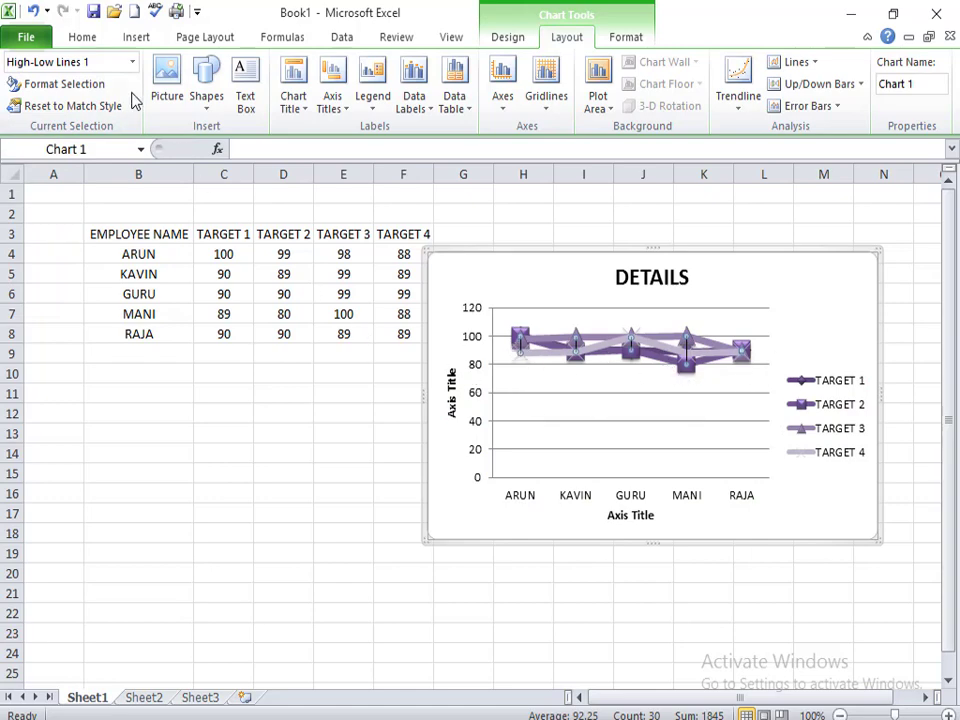
pyautogui.click(131, 62)
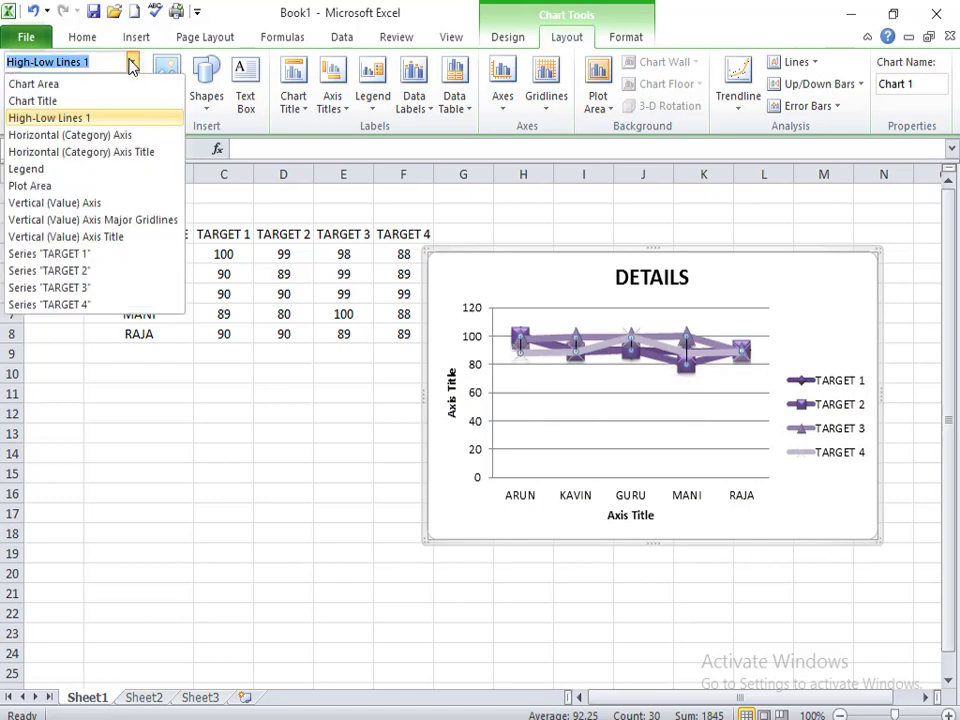
pyautogui.click(112, 140)
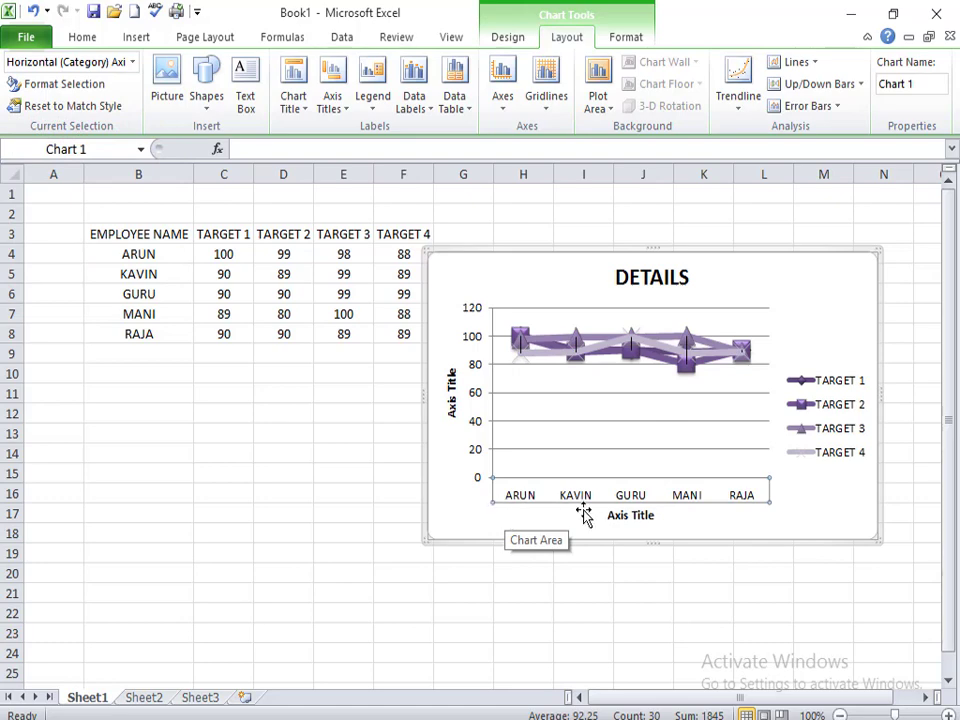
# Retype the horizontal axis title placeholder as NAME.
pyautogui.click(133, 62)
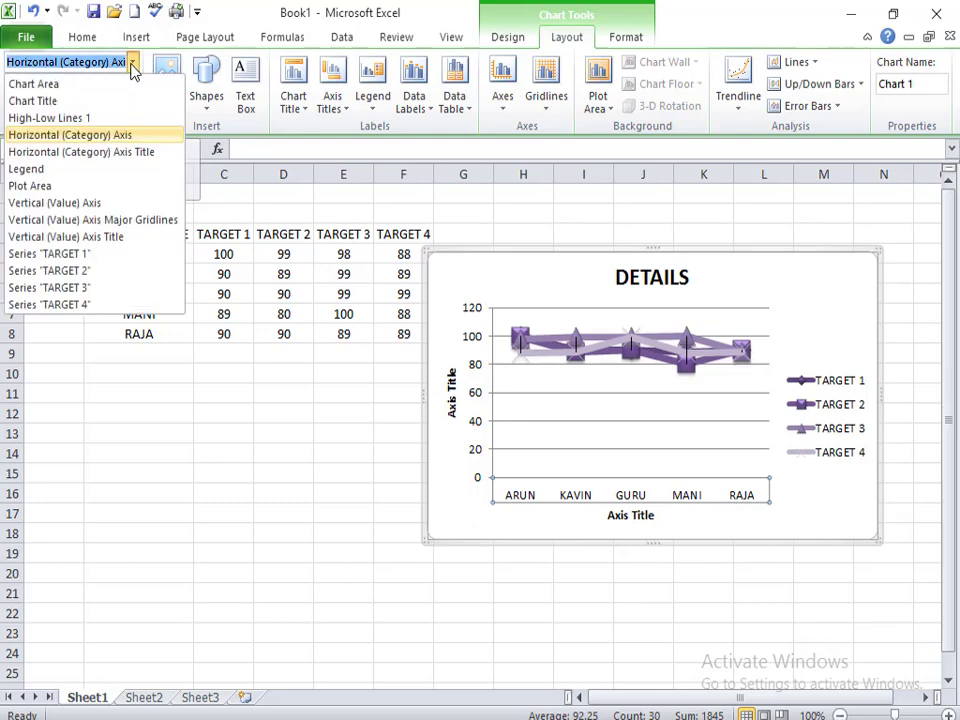
pyautogui.click(20, 155)
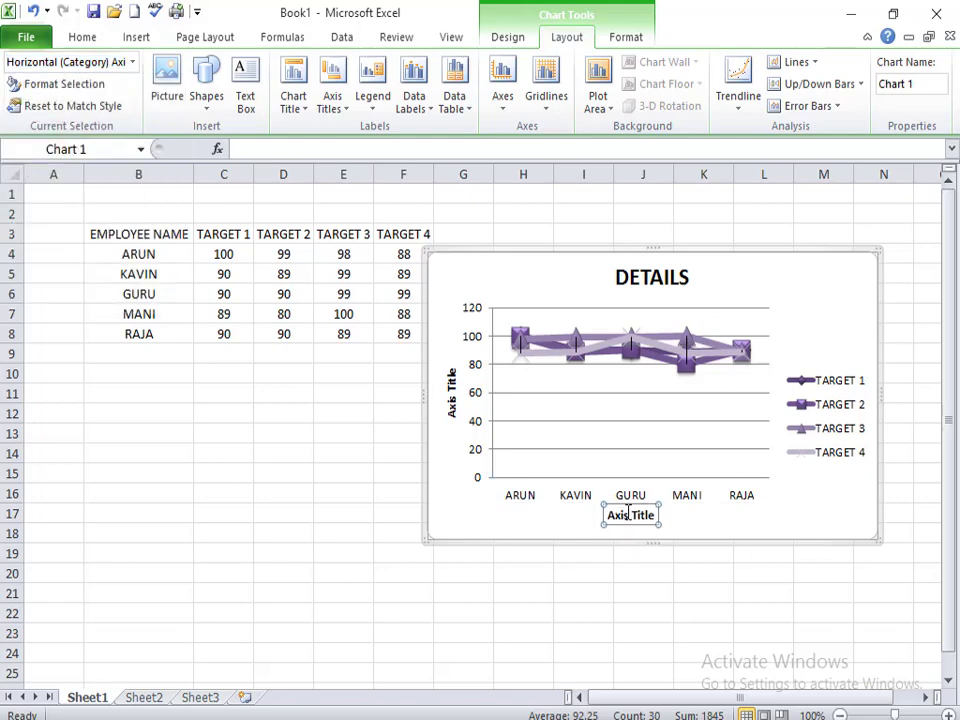
pyautogui.moveTo(628, 513); pyautogui.dragTo(589, 516)
pyautogui.write('NAME')
pyautogui.press('Delete')
pyautogui.press('Delete')
pyautogui.press('Delete')
pyautogui.press('Delete')
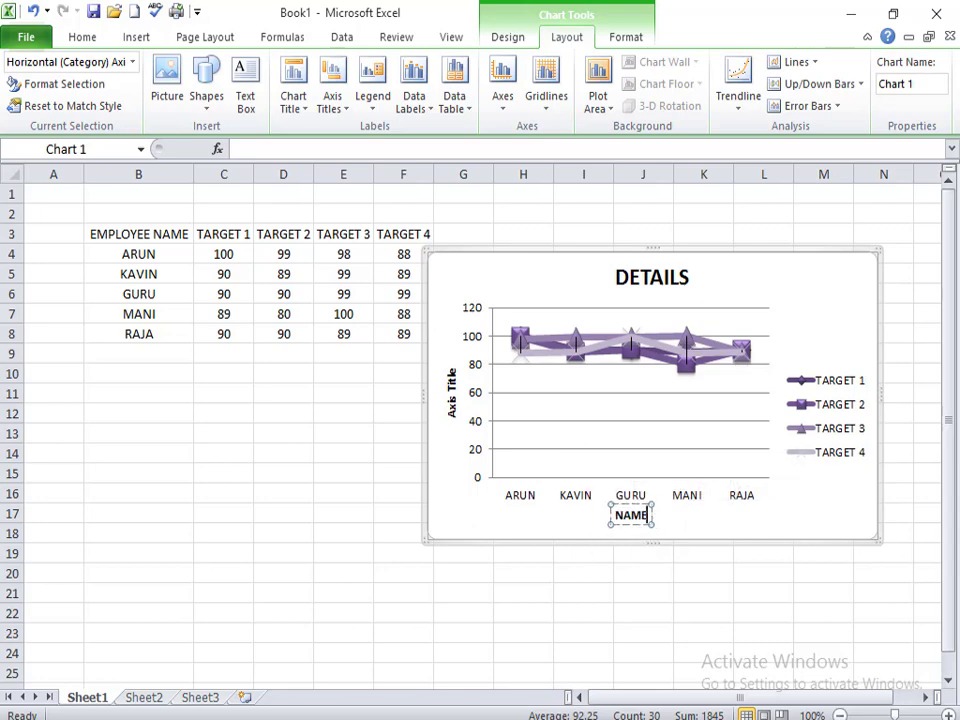
pyautogui.click(672, 510)
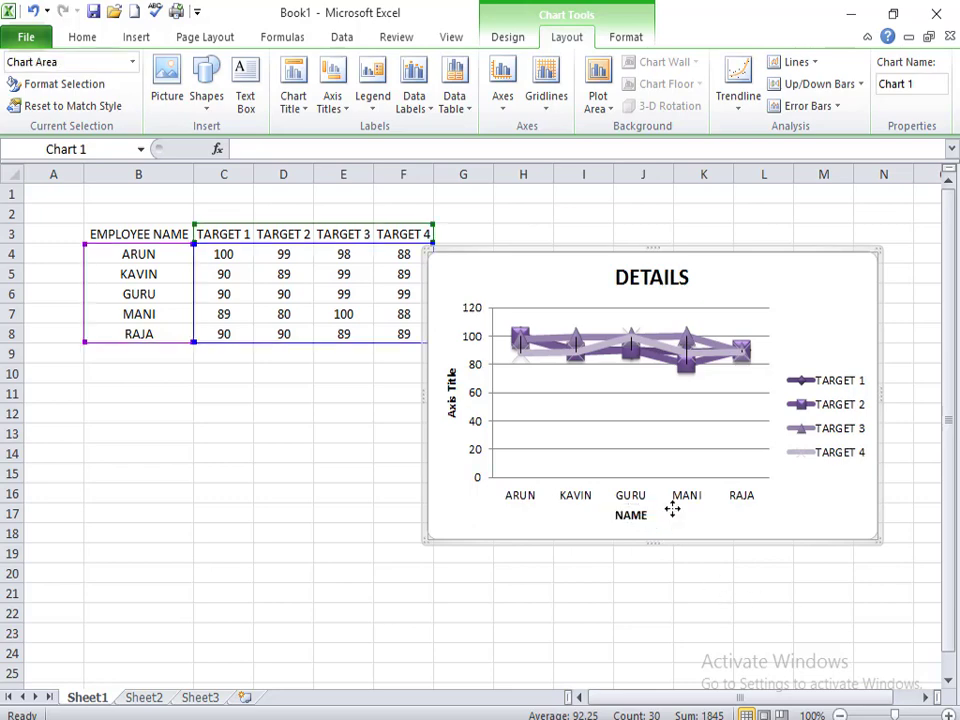
pyautogui.click(132, 62)
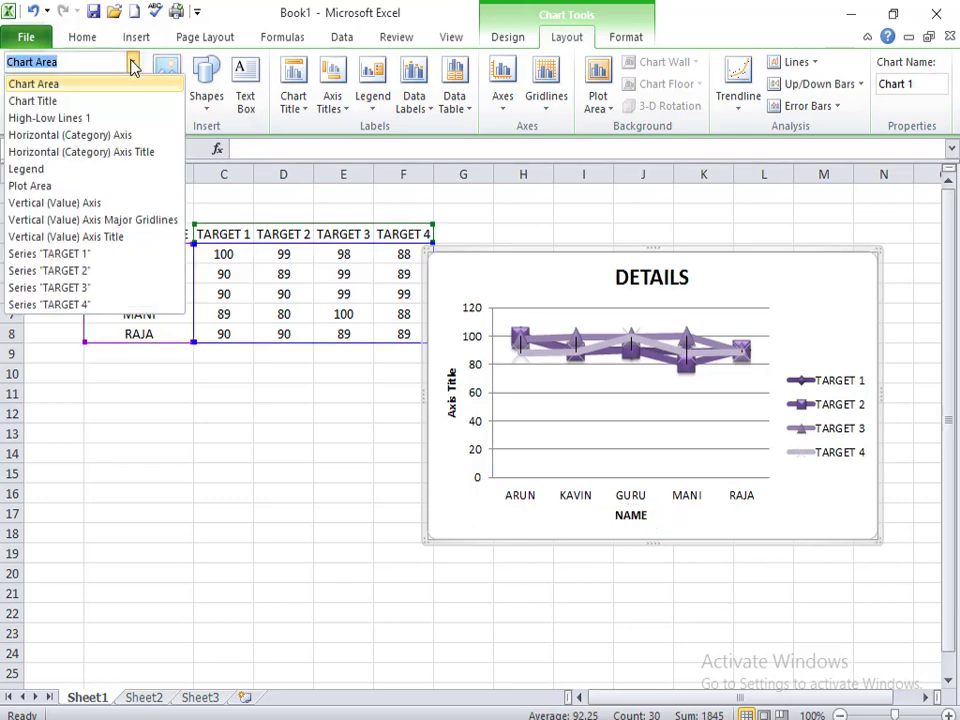
pyautogui.click(27, 169)
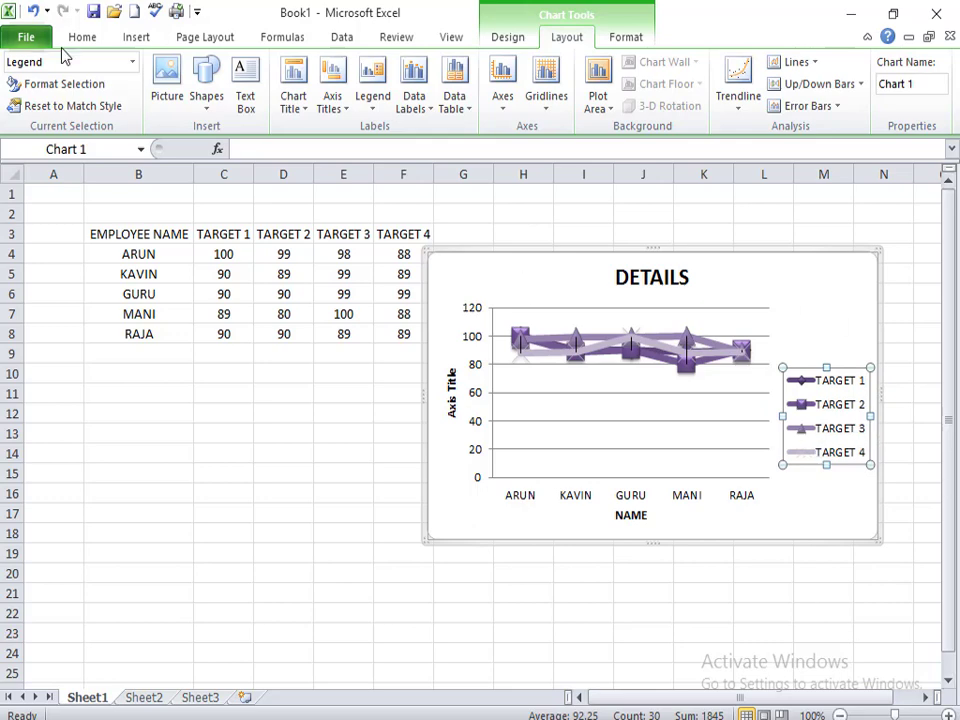
pyautogui.click(131, 62)
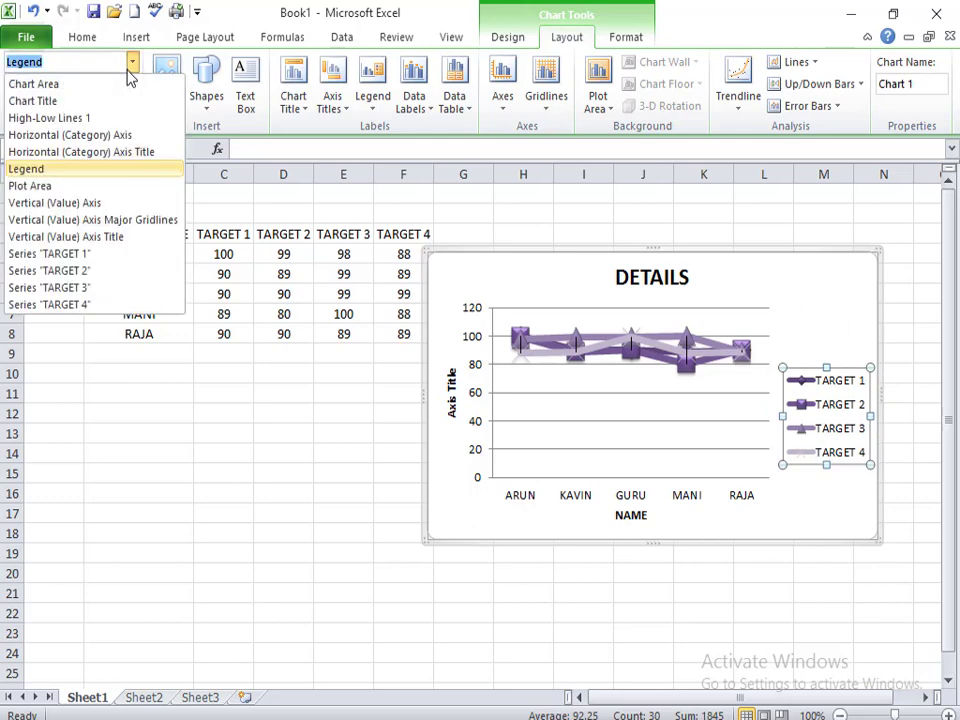
pyautogui.click(88, 186)
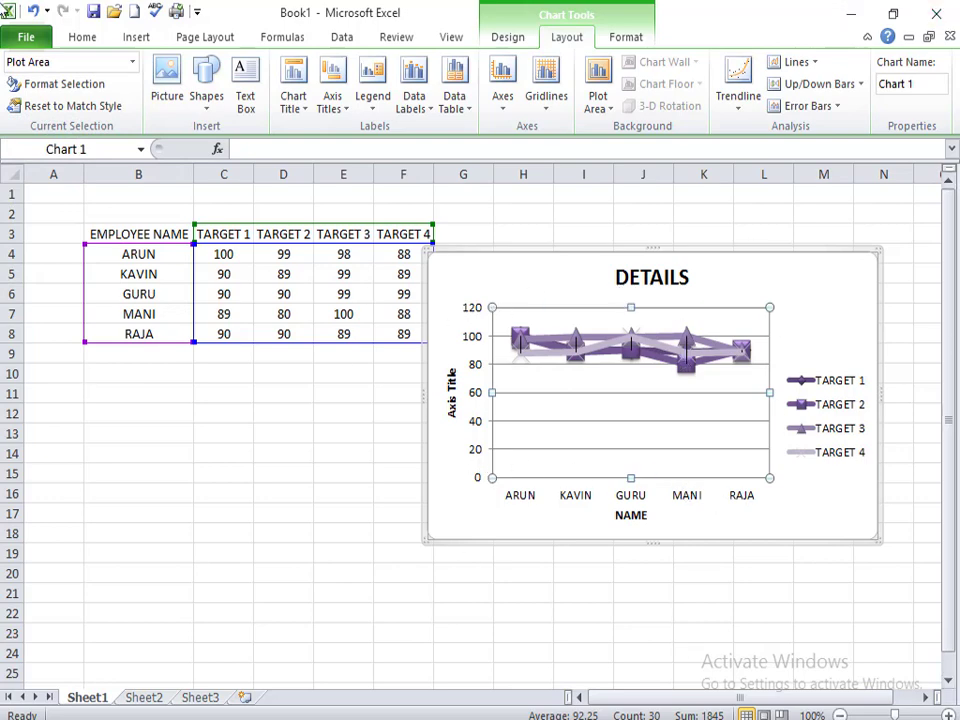
pyautogui.click(132, 62)
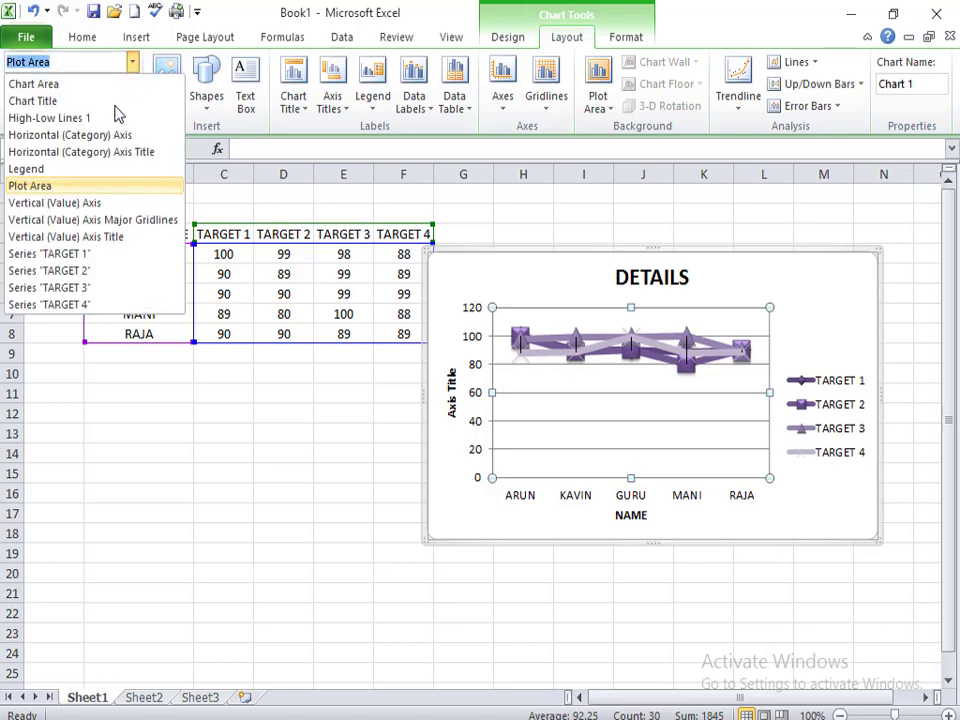
pyautogui.click(92, 203)
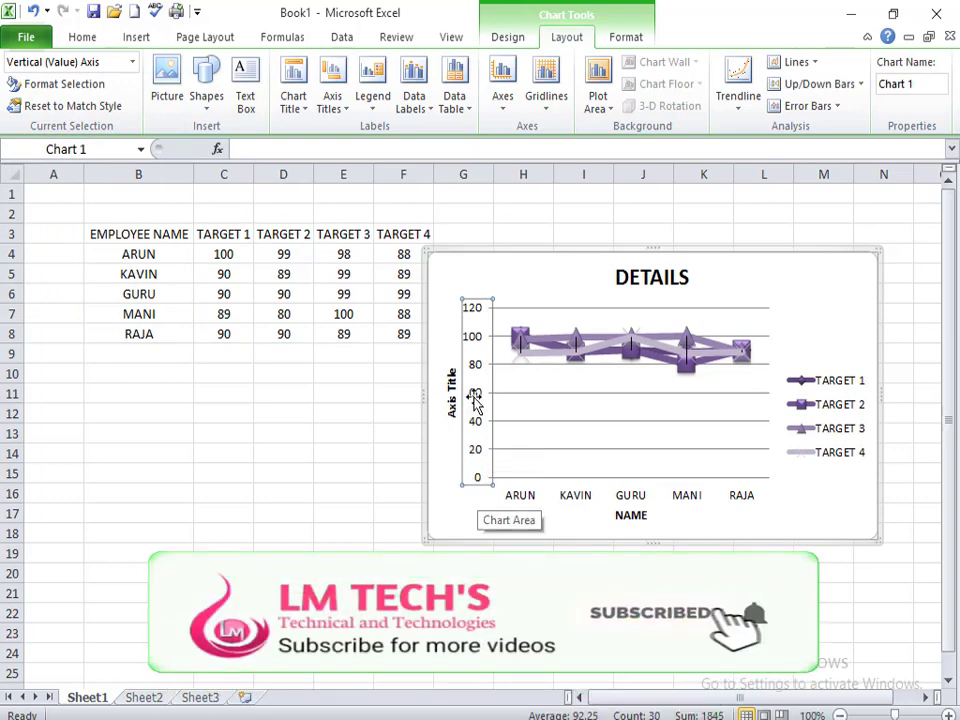
# Select the vertical axis title and retype its Axis Title placeholder as POINTS.
pyautogui.click(132, 62)
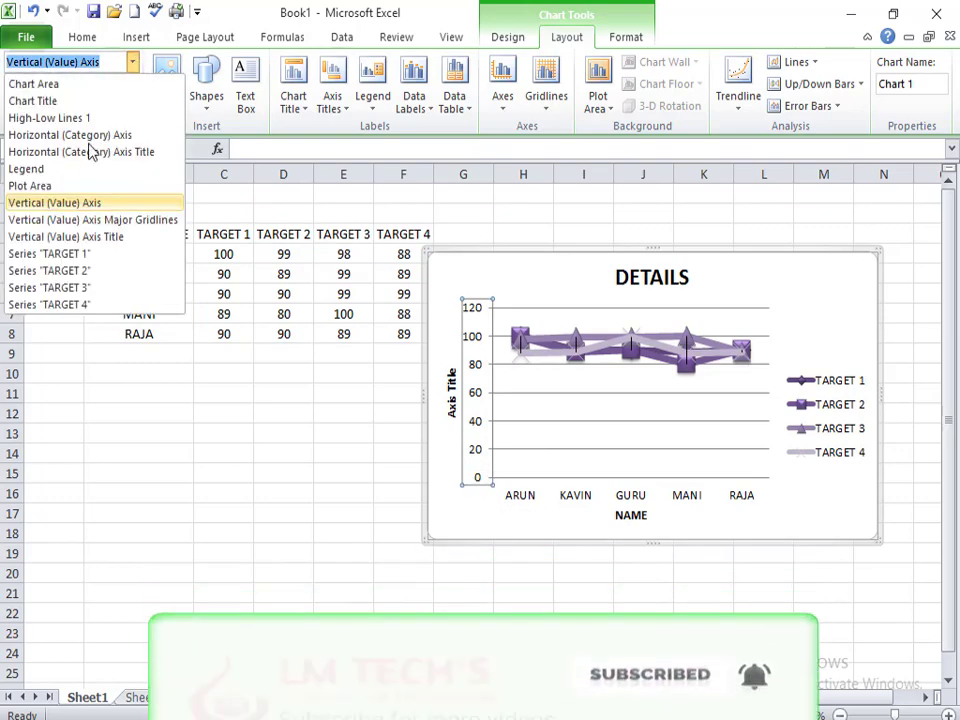
pyautogui.click(72, 222)
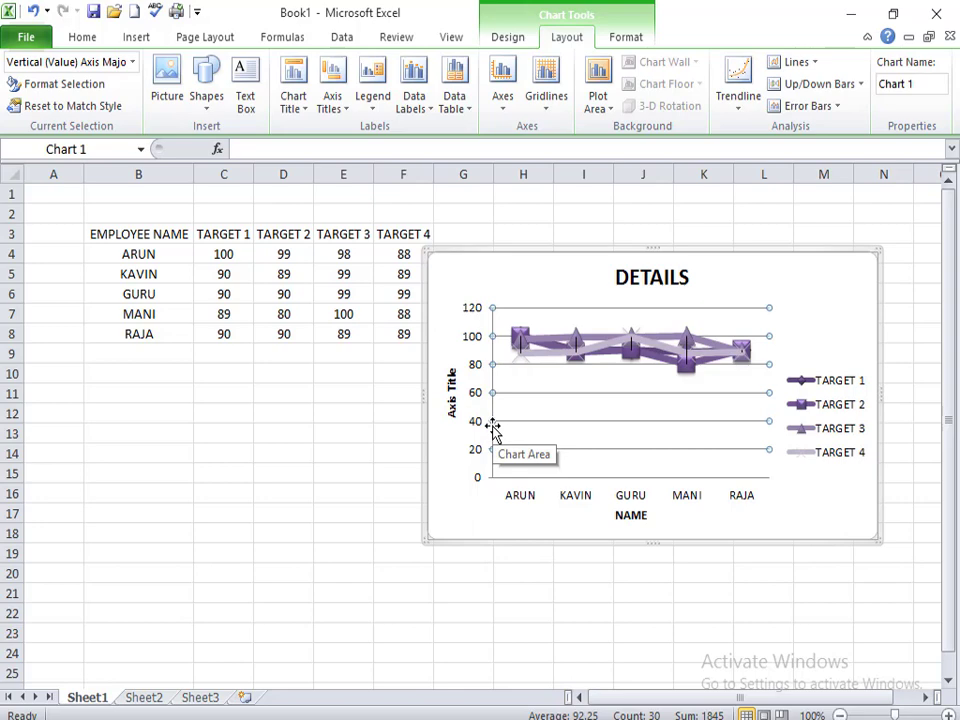
pyautogui.click(133, 62)
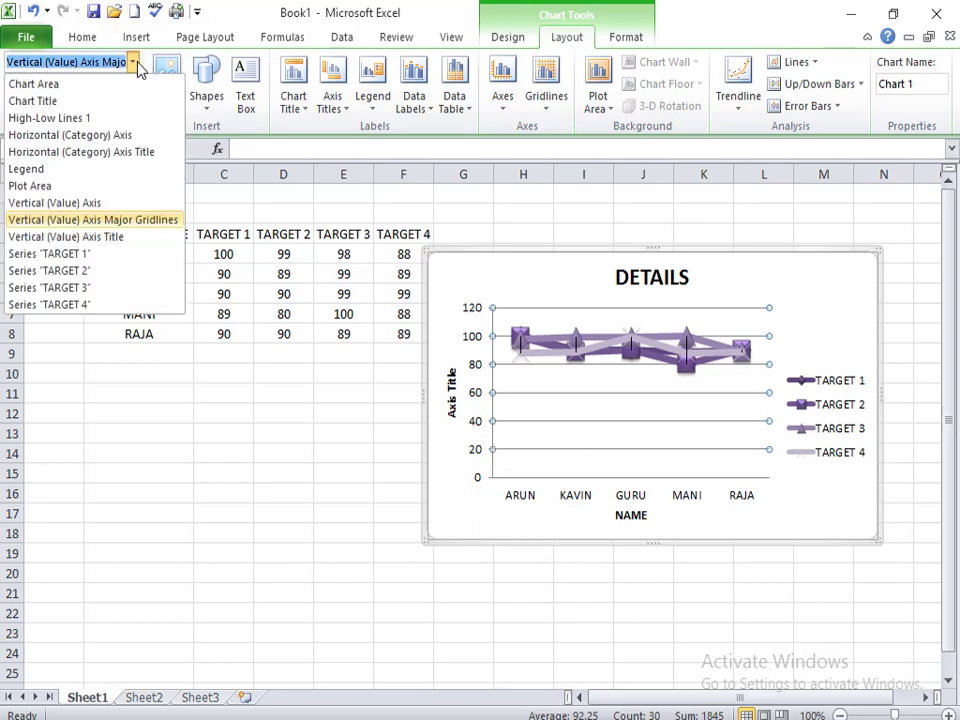
pyautogui.click(97, 238)
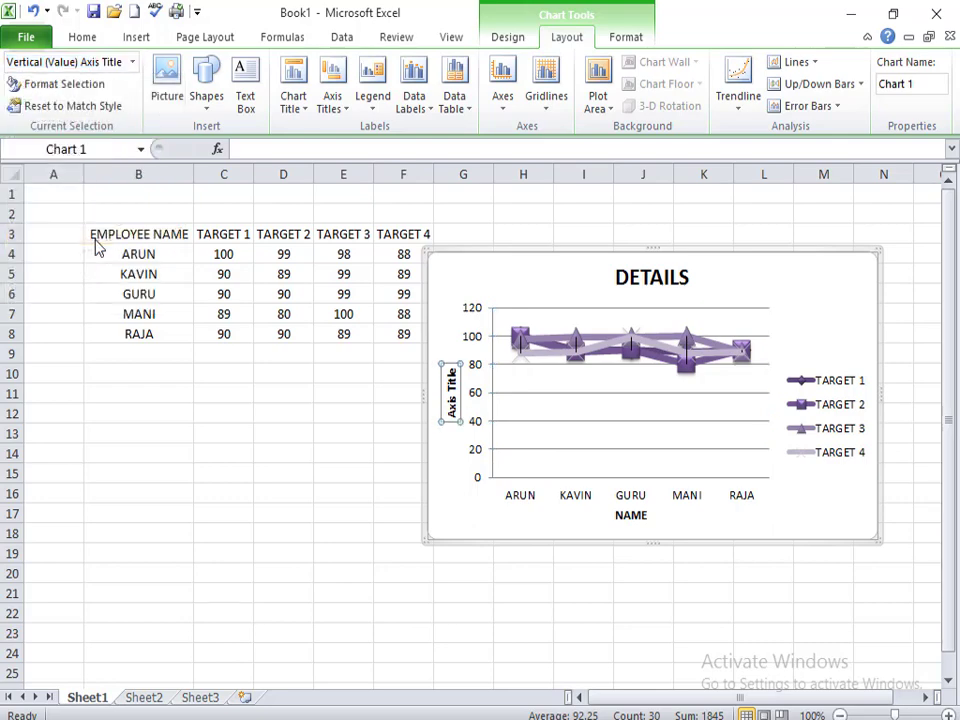
pyautogui.tripleClick(451, 398)
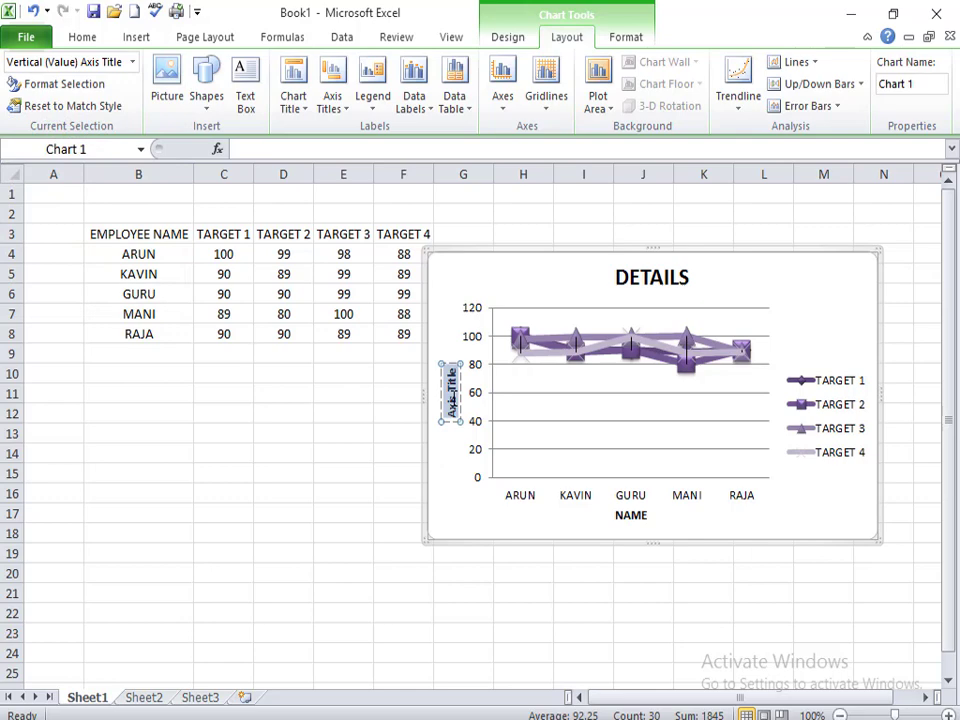
pyautogui.write('POINT')
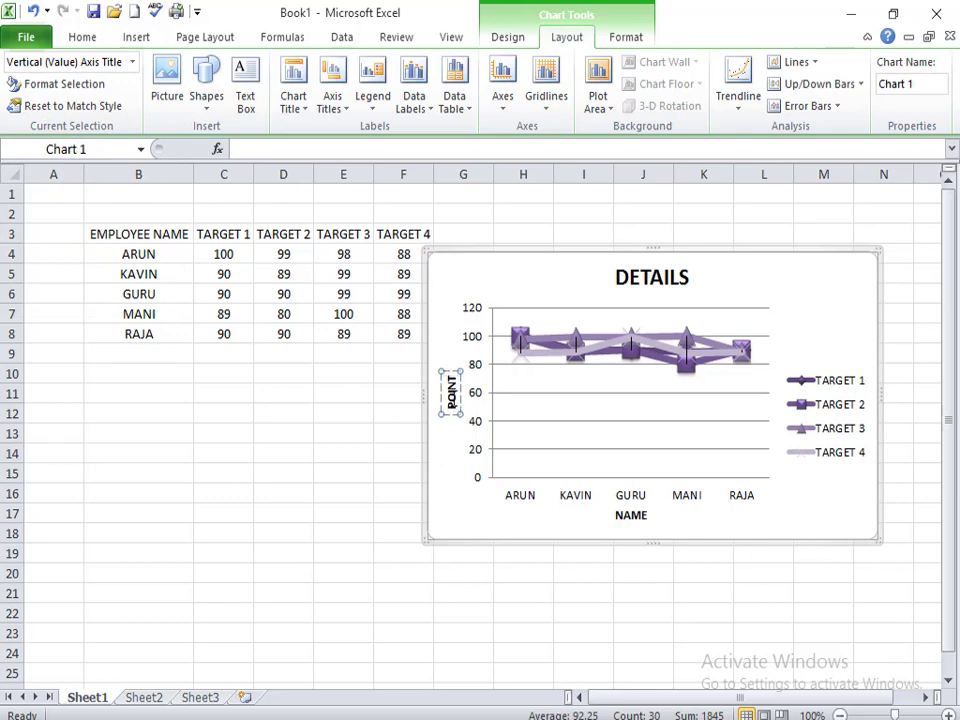
pyautogui.write('S')
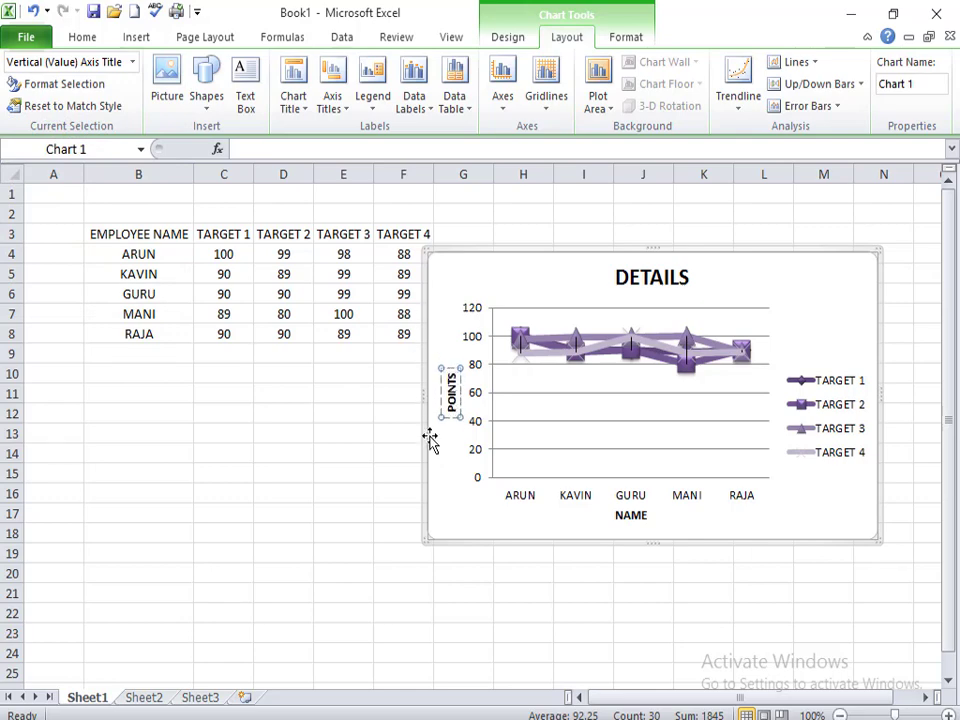
pyautogui.click(445, 459)
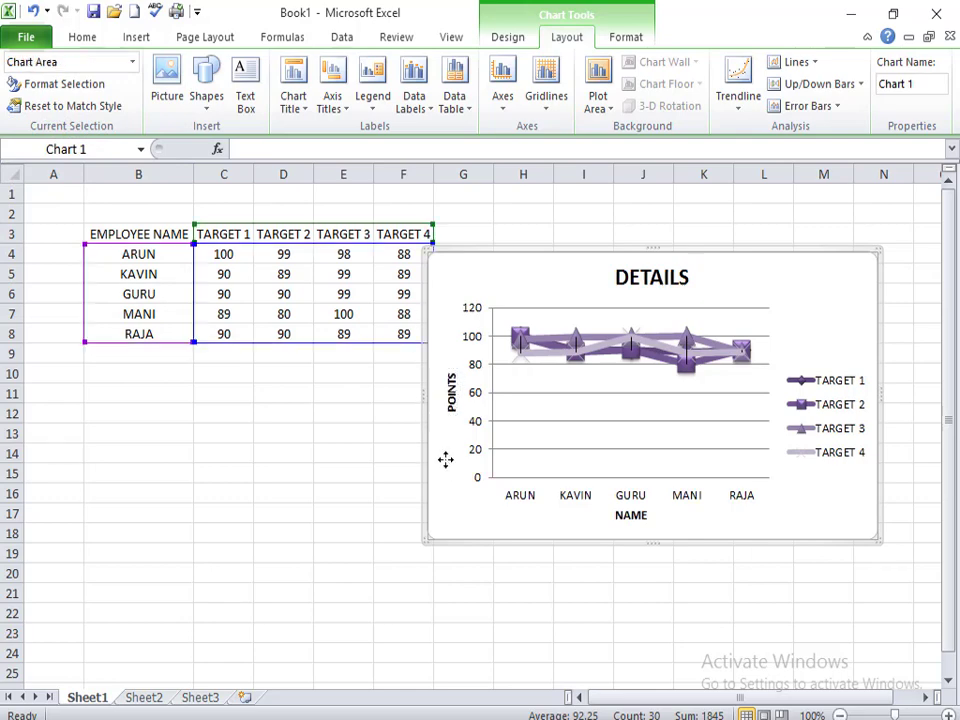
pyautogui.click(132, 62)
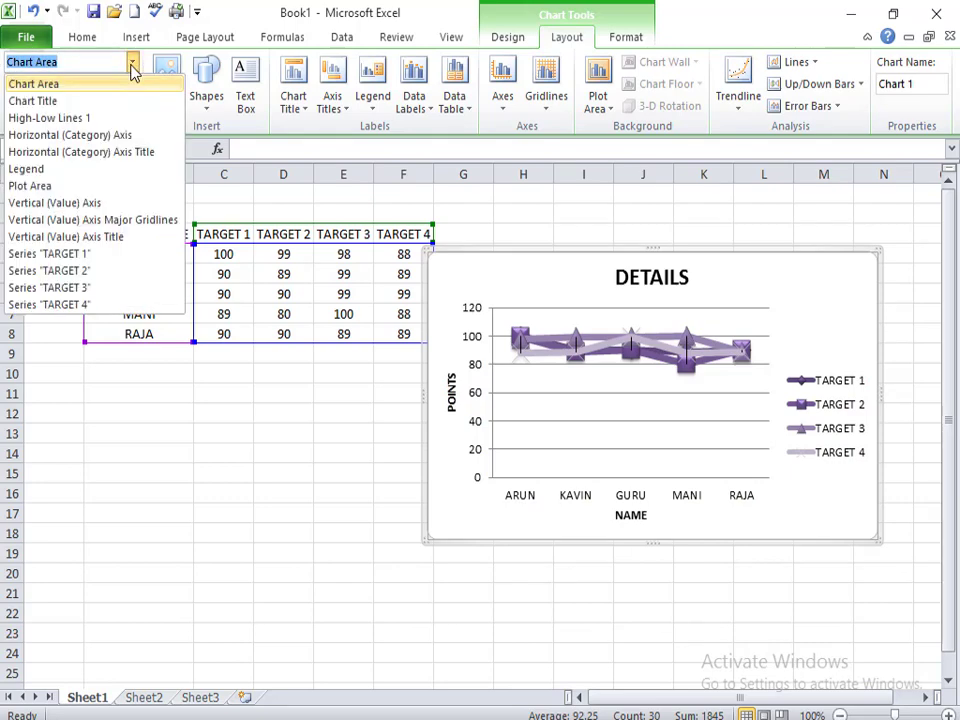
pyautogui.click(68, 255)
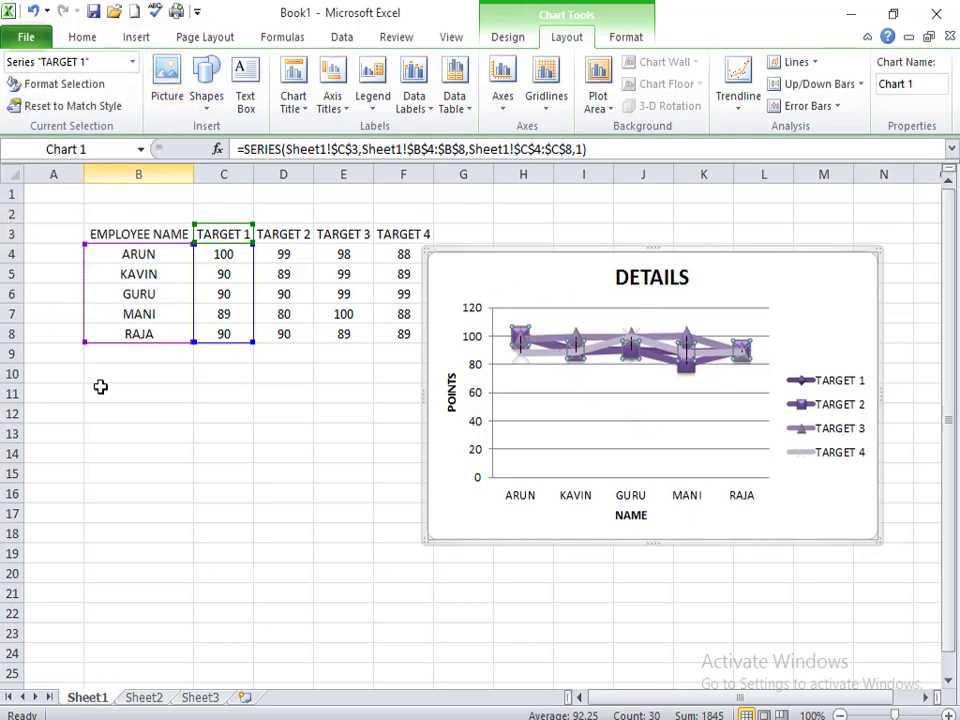
pyautogui.click(131, 62)
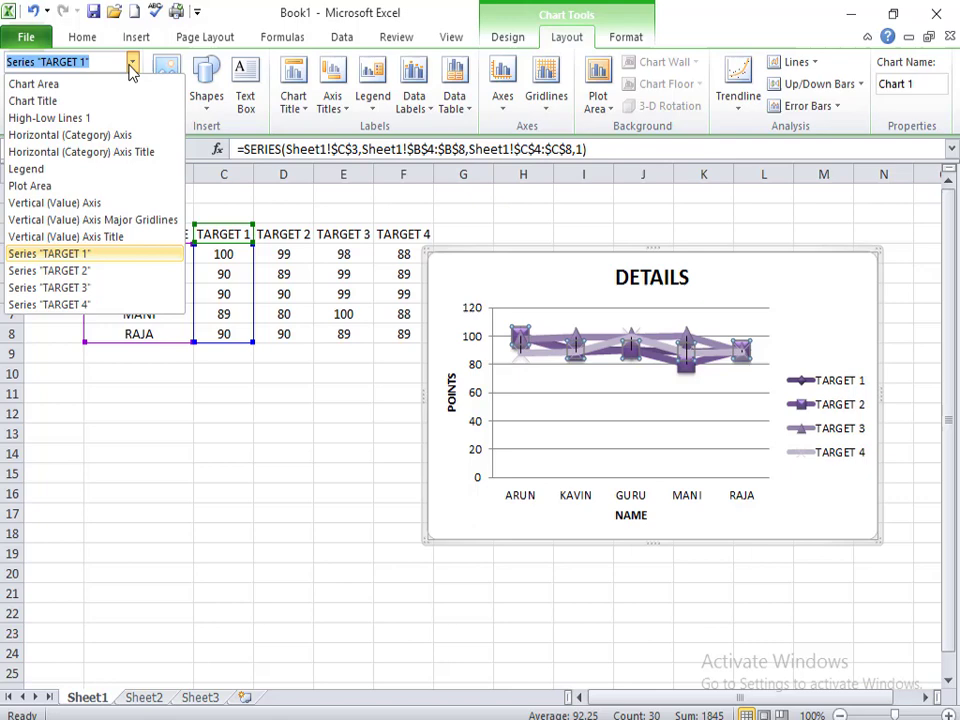
pyautogui.click(70, 271)
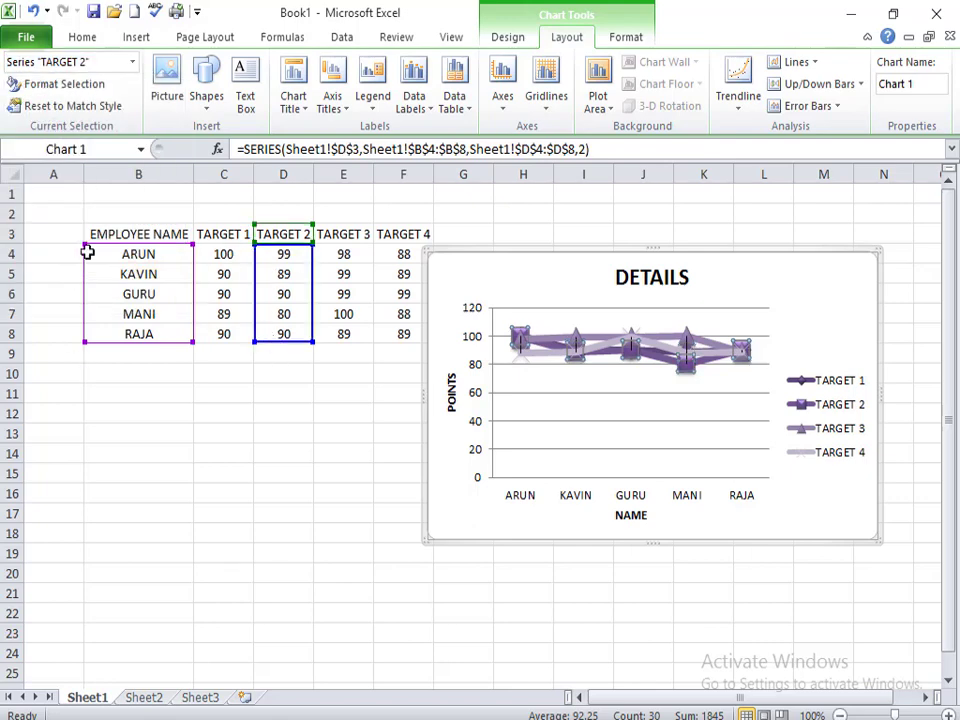
pyautogui.click(131, 62)
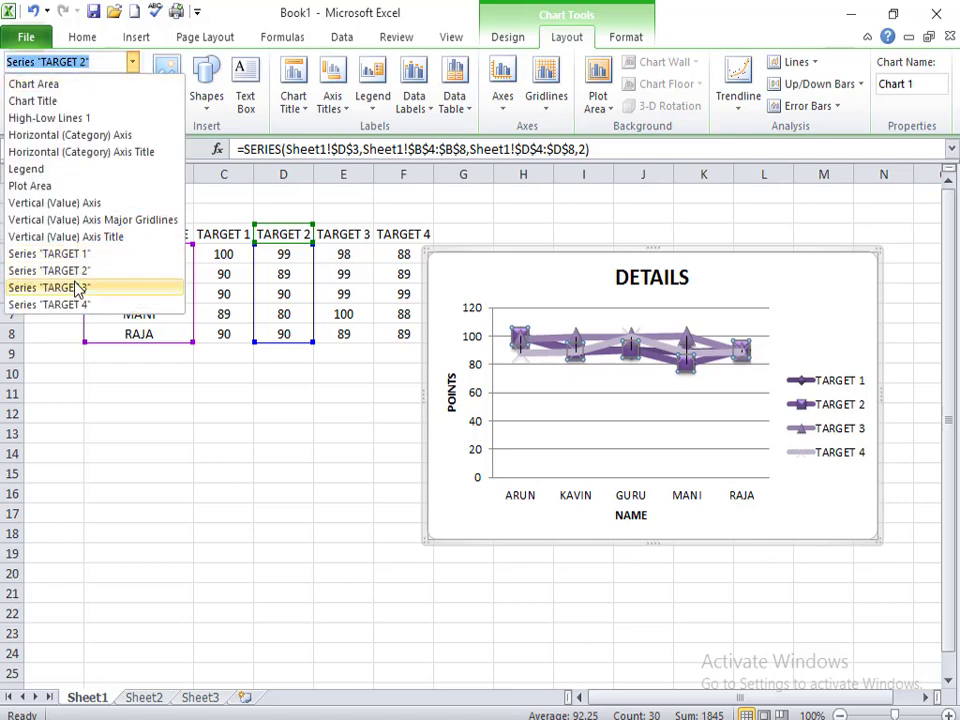
pyautogui.click(78, 288)
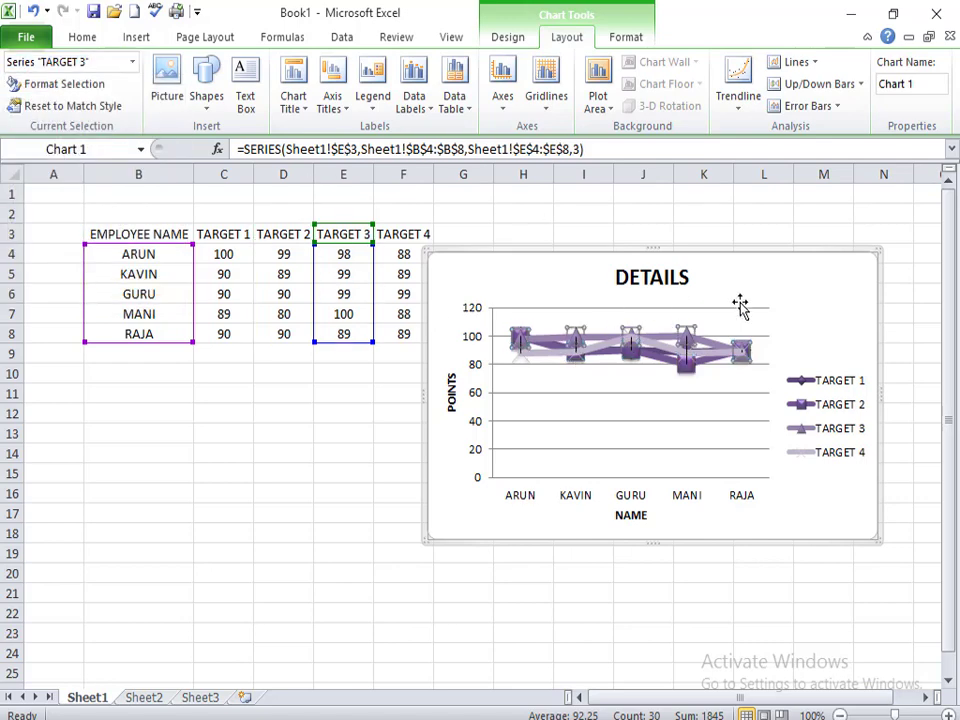
pyautogui.click(132, 62)
pyautogui.click(40, 304)
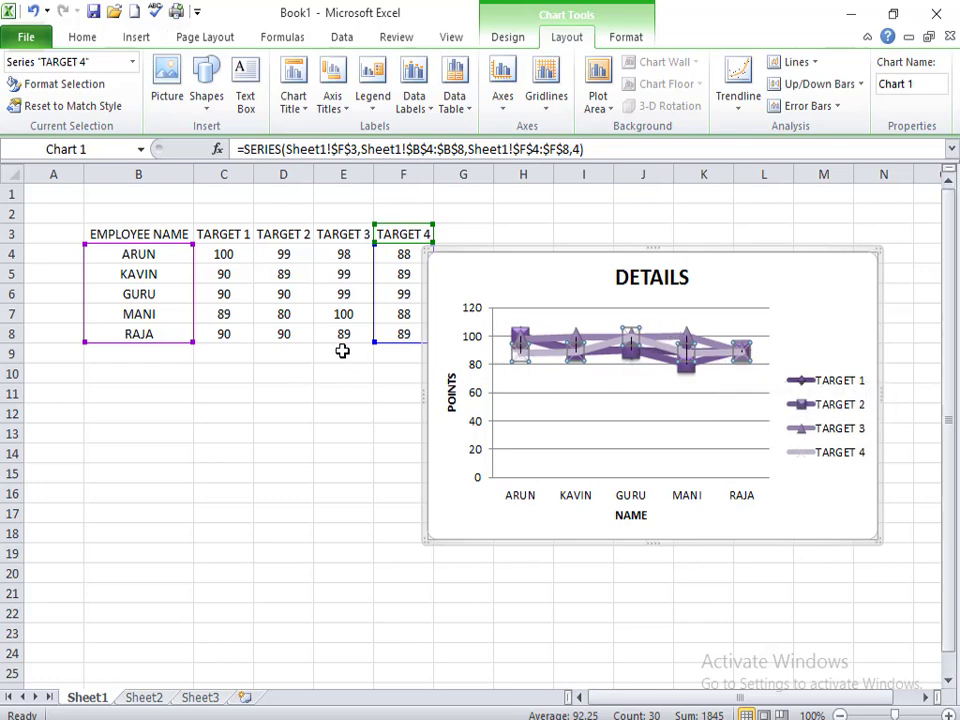
pyautogui.click(73, 88)
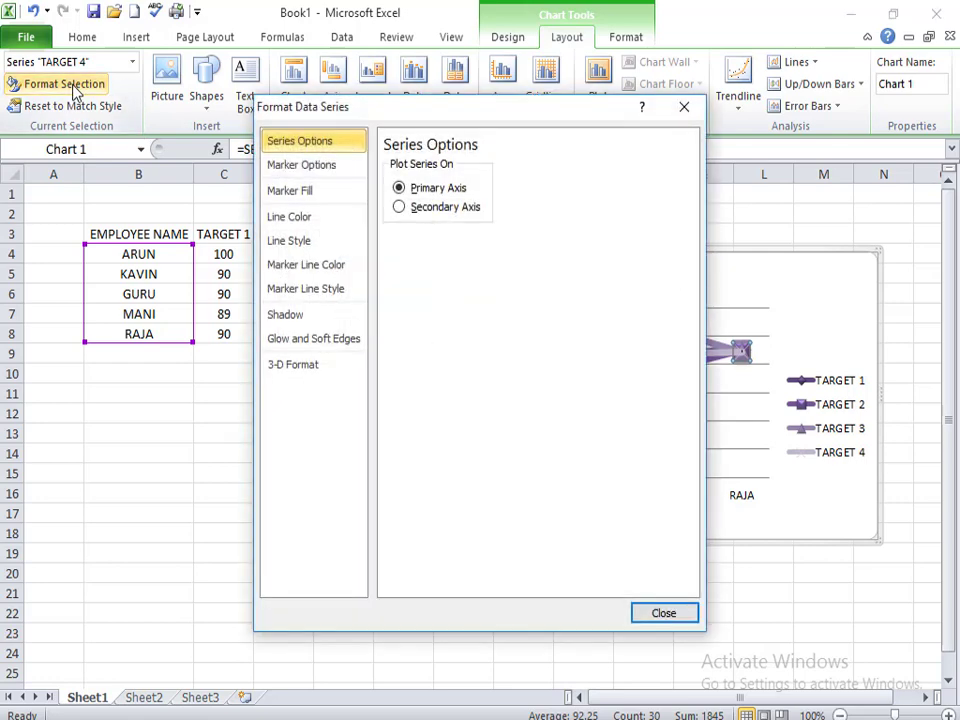
pyautogui.moveTo(583, 111); pyautogui.dragTo(398, 148)
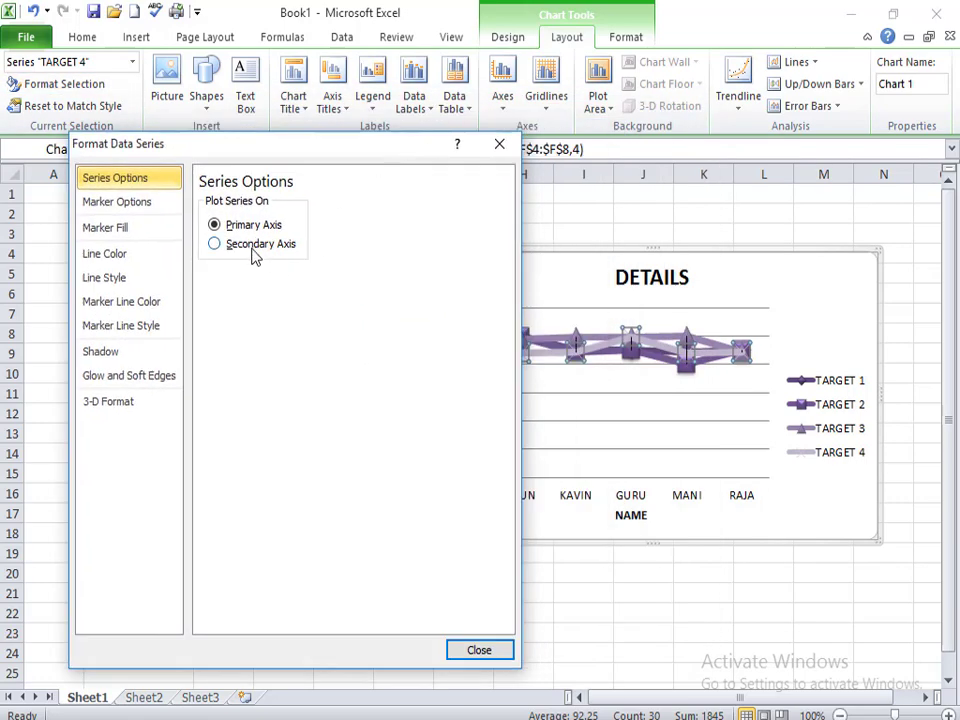
pyautogui.click(253, 250)
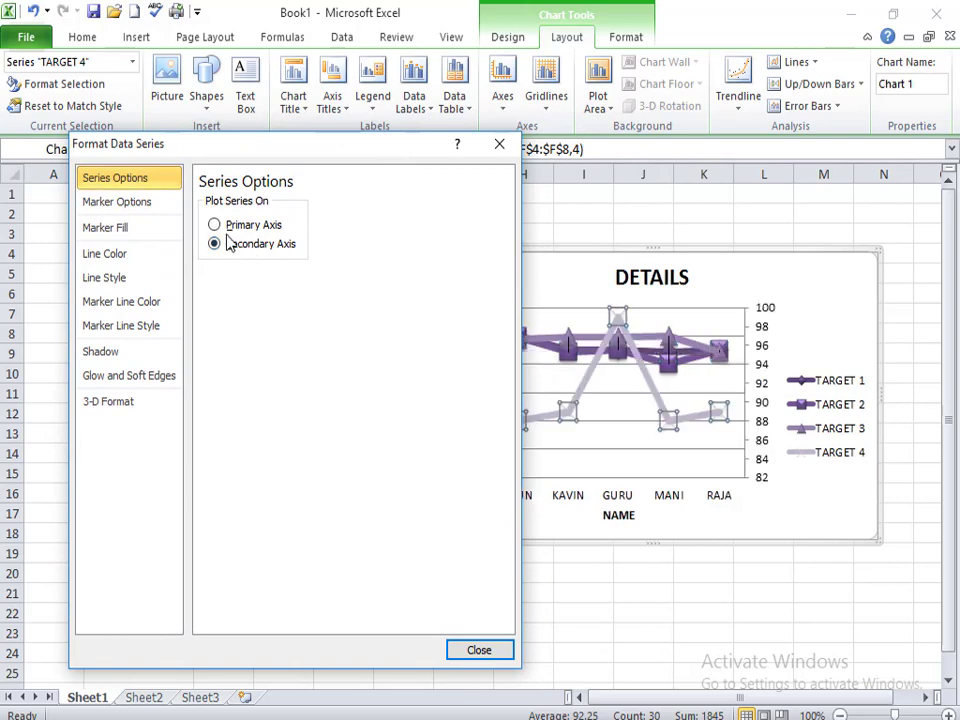
pyautogui.click(508, 650)
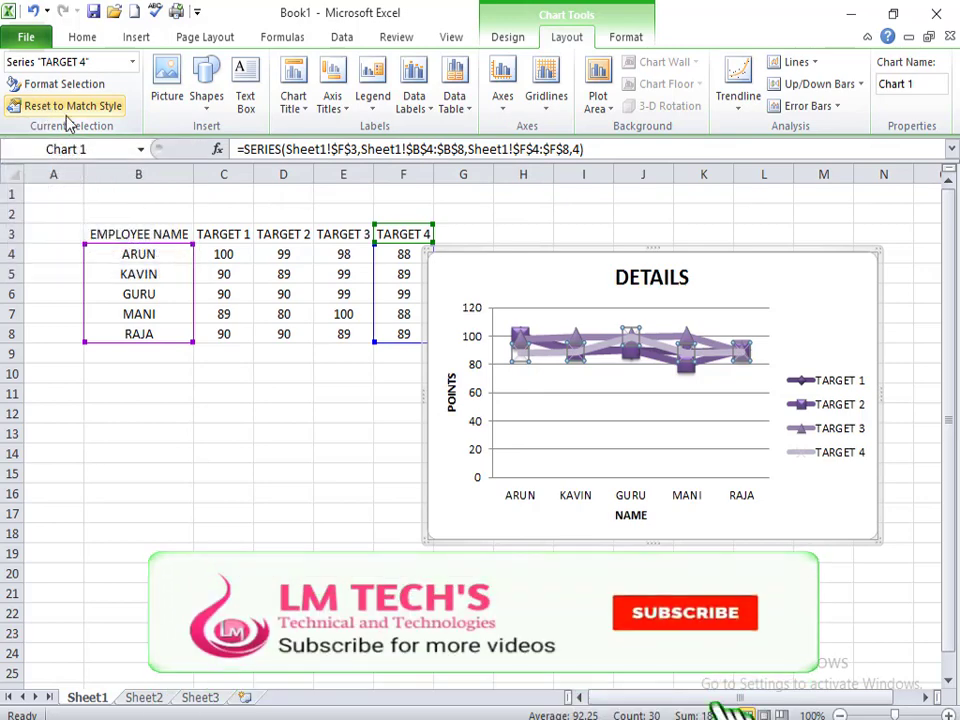
pyautogui.click(447, 283)
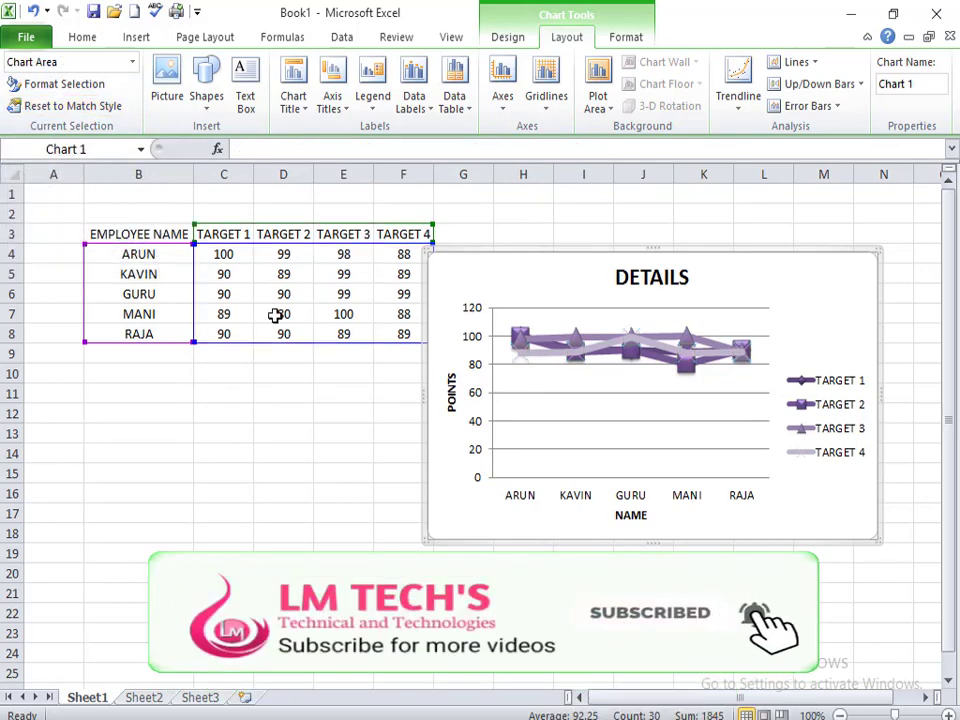
# Insert the 'colud' picture from the Desktop image folder into the chart.
pyautogui.click(165, 84)
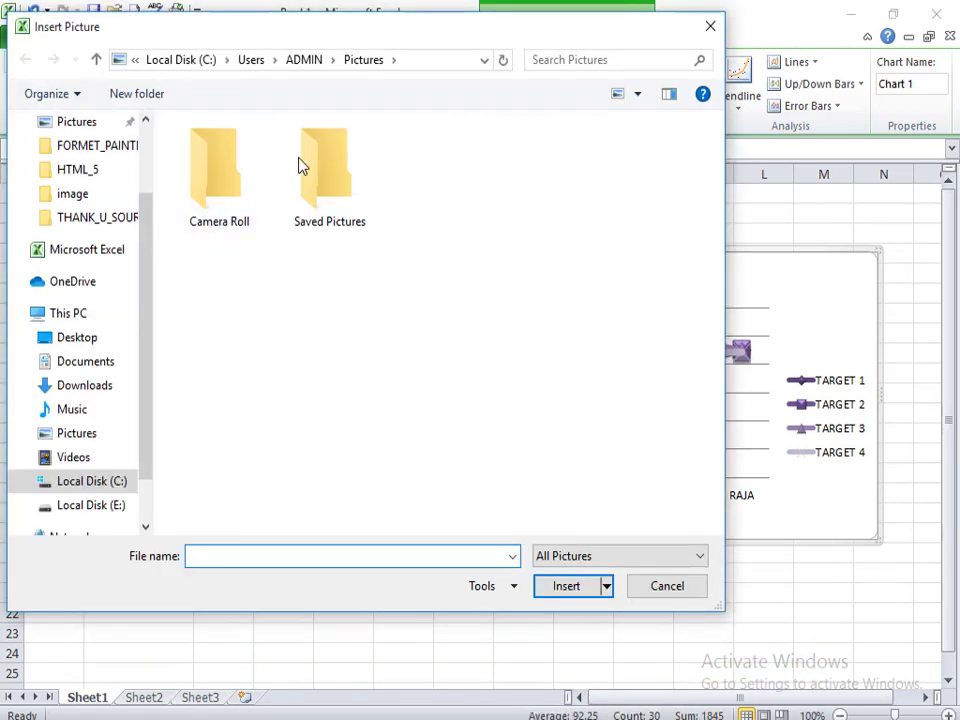
pyautogui.click(710, 26)
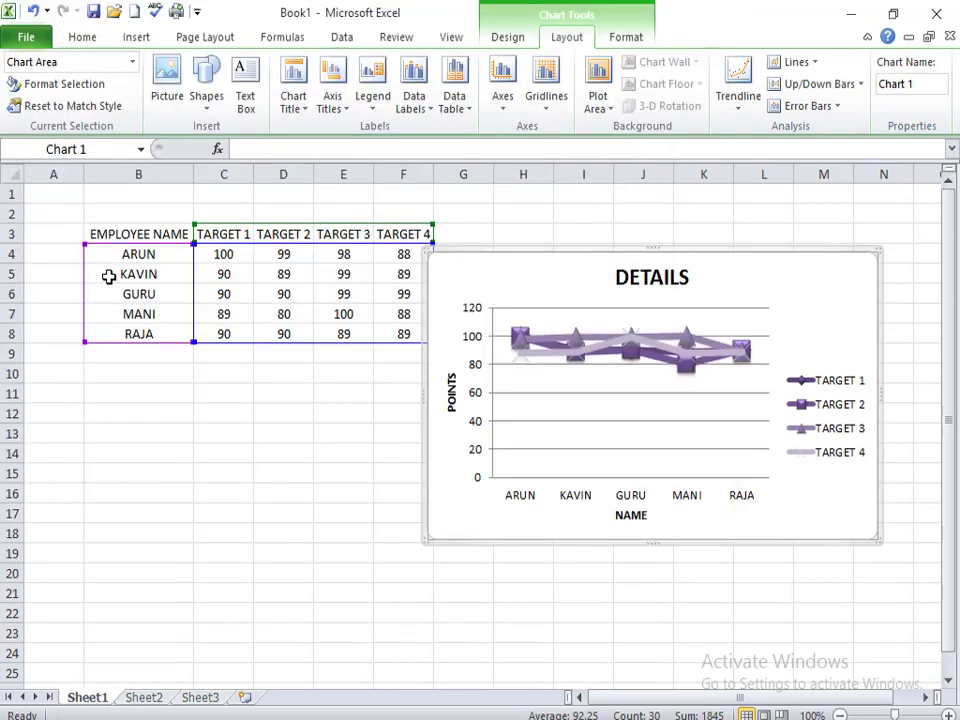
pyautogui.click(162, 96)
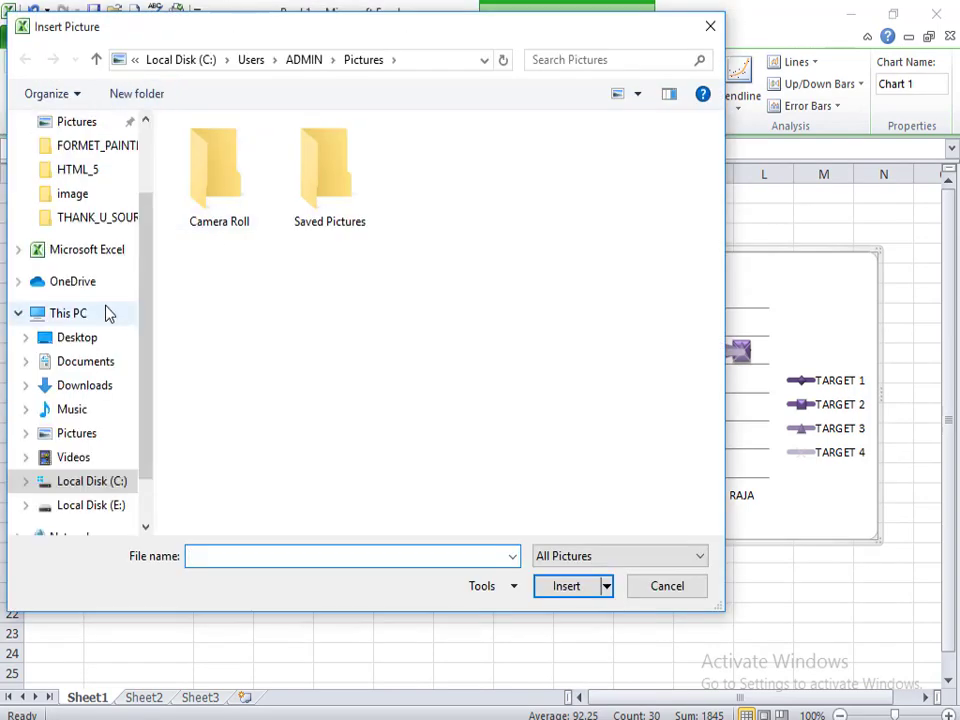
pyautogui.click(78, 124)
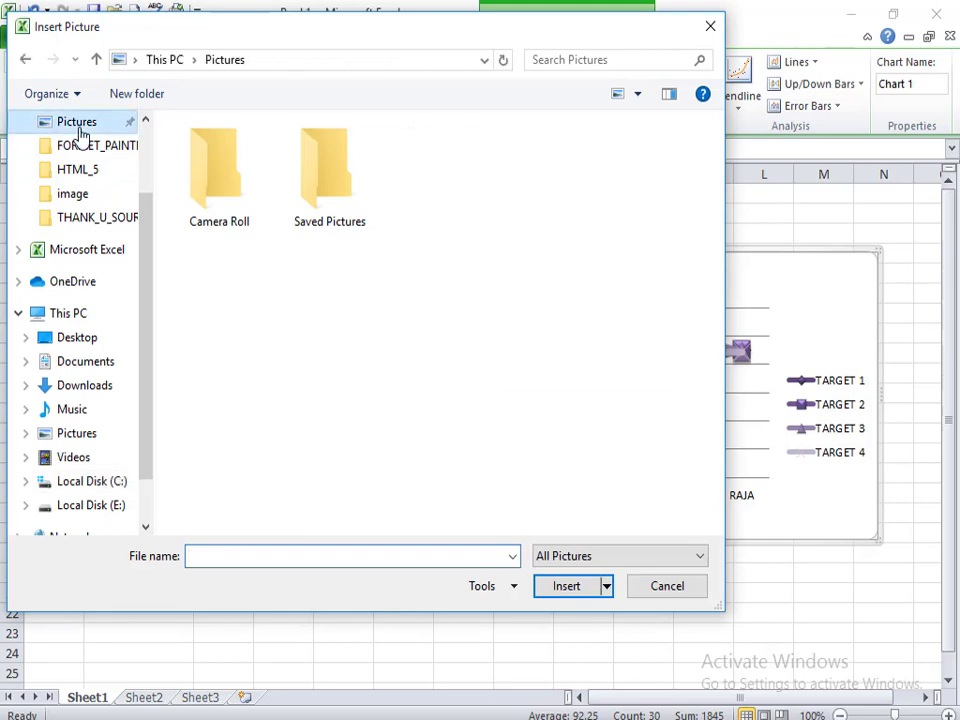
pyautogui.scroll(1, 85, 400)
pyautogui.click(55, 150)
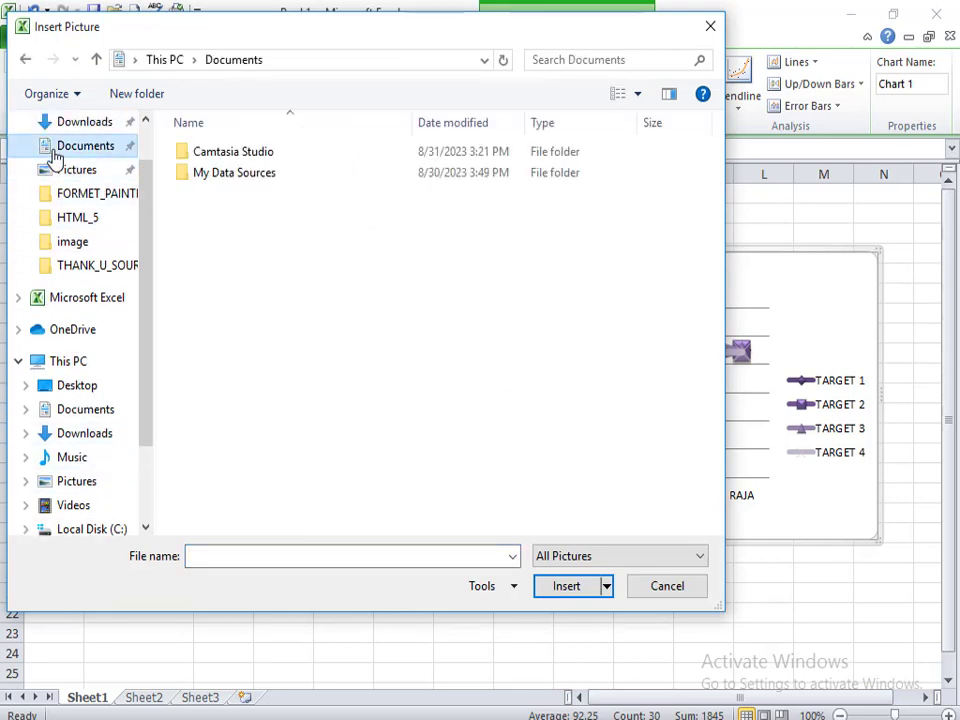
pyautogui.scroll(1, 55, 158)
pyautogui.click(61, 160)
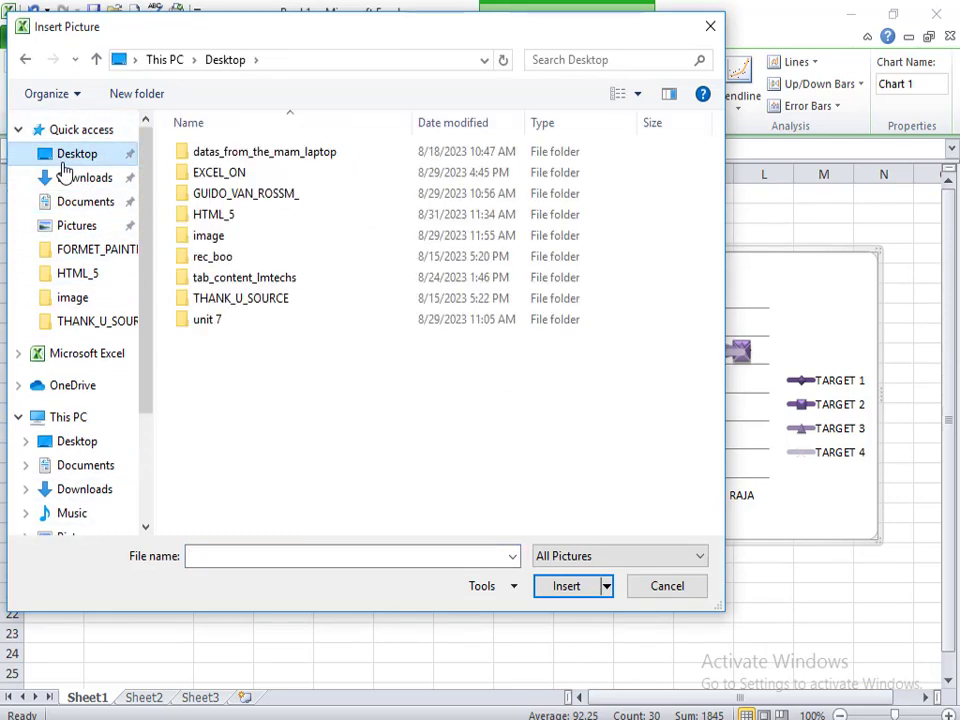
pyautogui.doubleClick(208, 236)
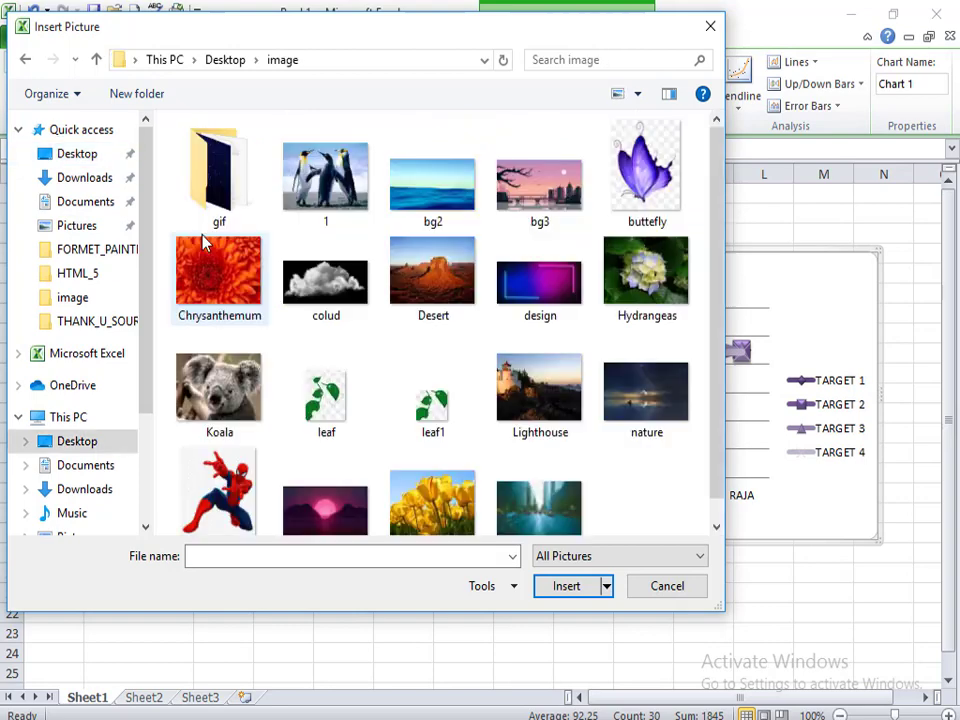
pyautogui.doubleClick(325, 280)
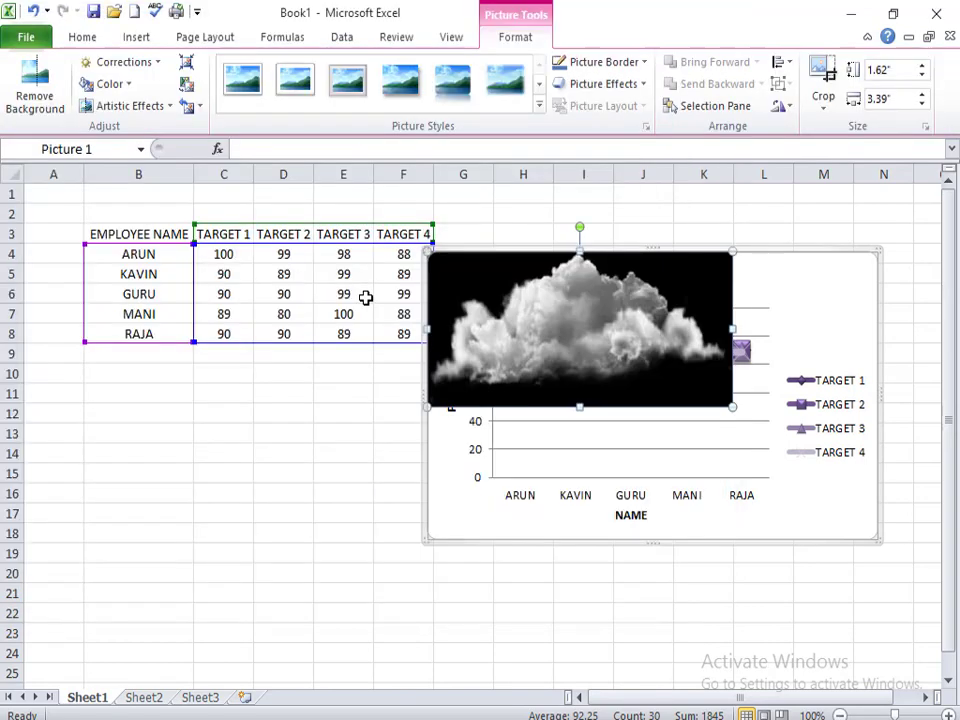
# Shrink the cloud to 0.5" x 1.04", give it a soft-edge style, and move it top-right.
pyautogui.moveTo(733, 405)
pyautogui.mouseDown()
pyautogui.moveTo(528, 286)
pyautogui.moveTo(820, 297)
pyautogui.mouseUp()
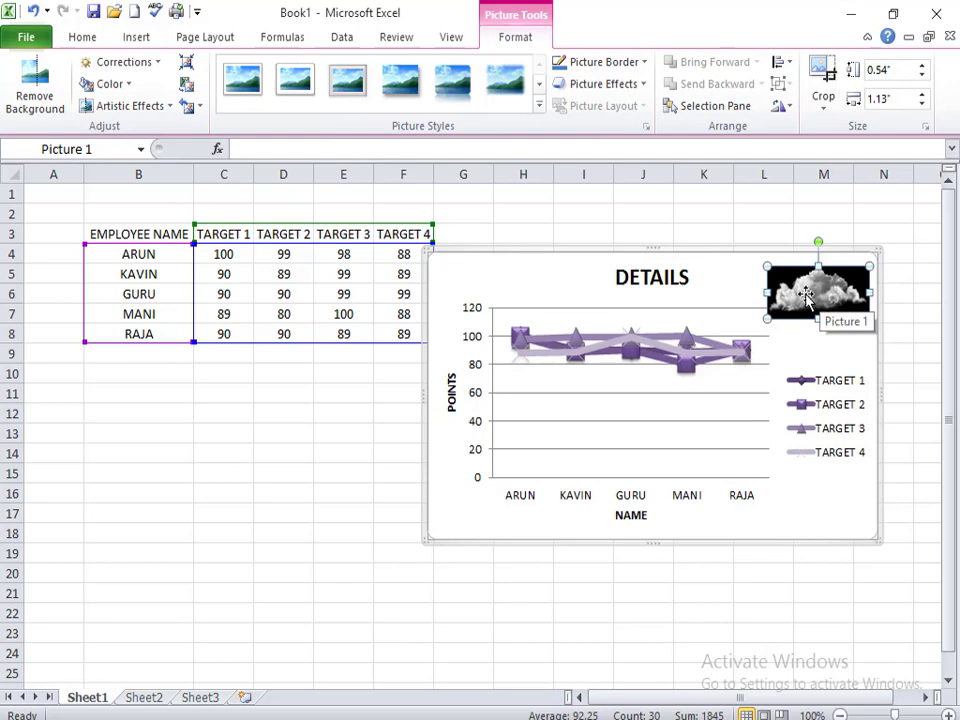
pyautogui.moveTo(786, 260); pyautogui.dragTo(790, 250)
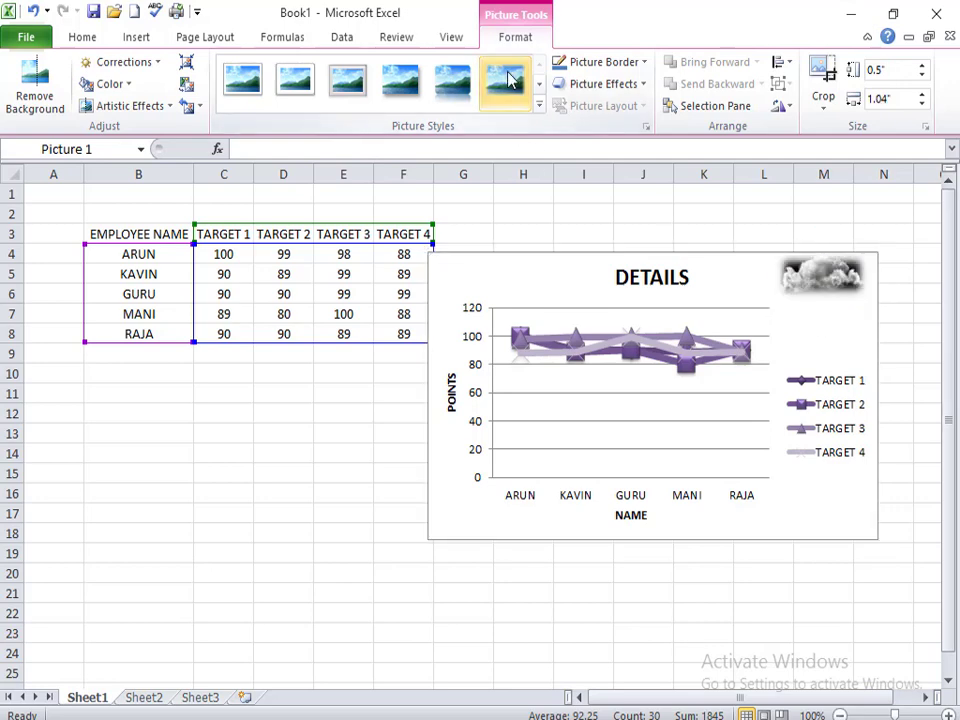
pyautogui.click(505, 80)
pyautogui.moveTo(819, 284)
pyautogui.mouseDown()
pyautogui.moveTo(647, 280)
pyautogui.moveTo(836, 280)
pyautogui.mouseUp()
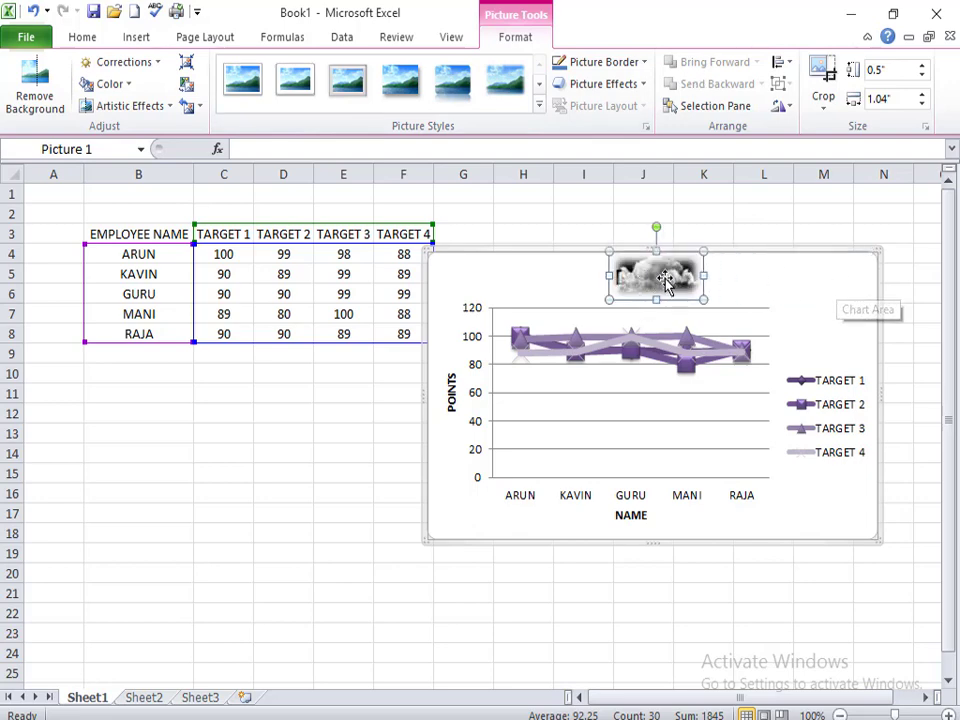
# Draw a pentagon block arrow across the top of the chart.
pyautogui.click(130, 40)
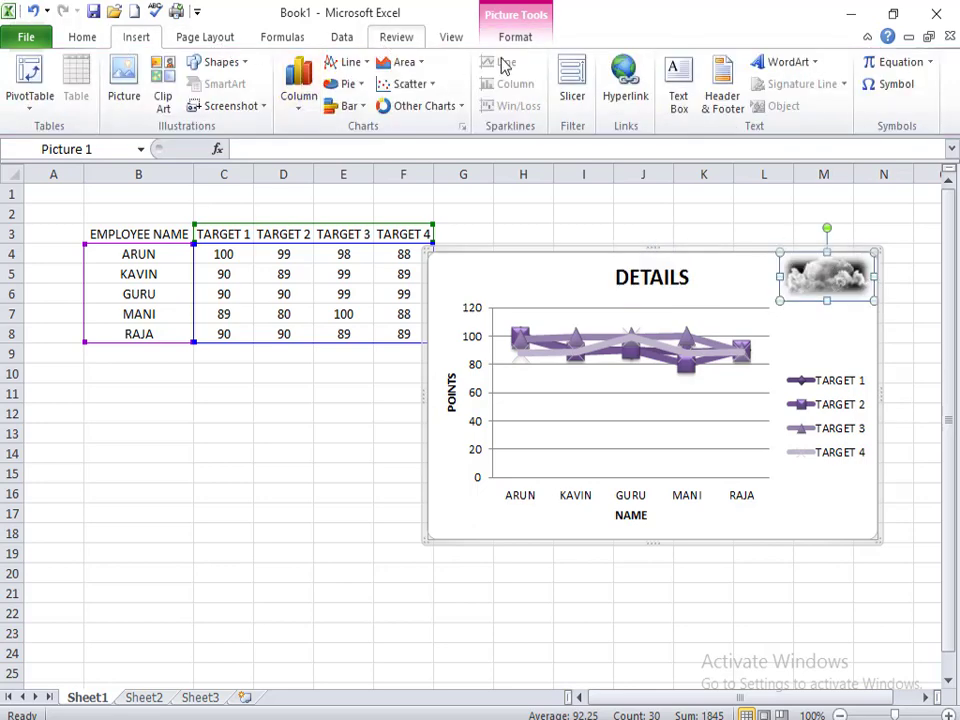
pyautogui.press('Escape')
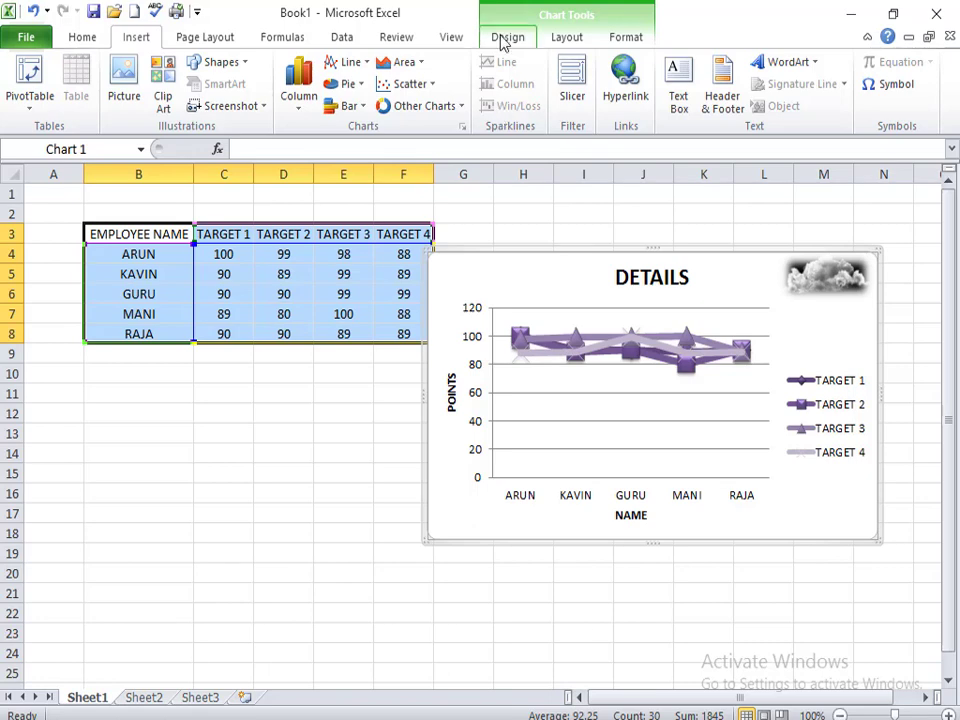
pyautogui.click(549, 42)
pyautogui.click(205, 100)
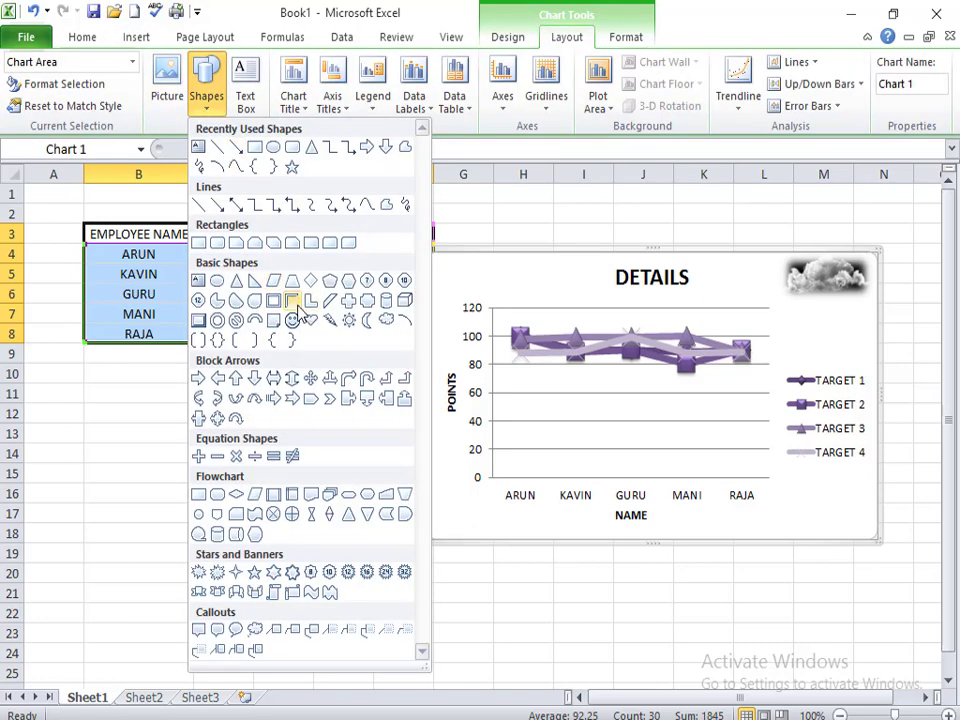
pyautogui.click(318, 402)
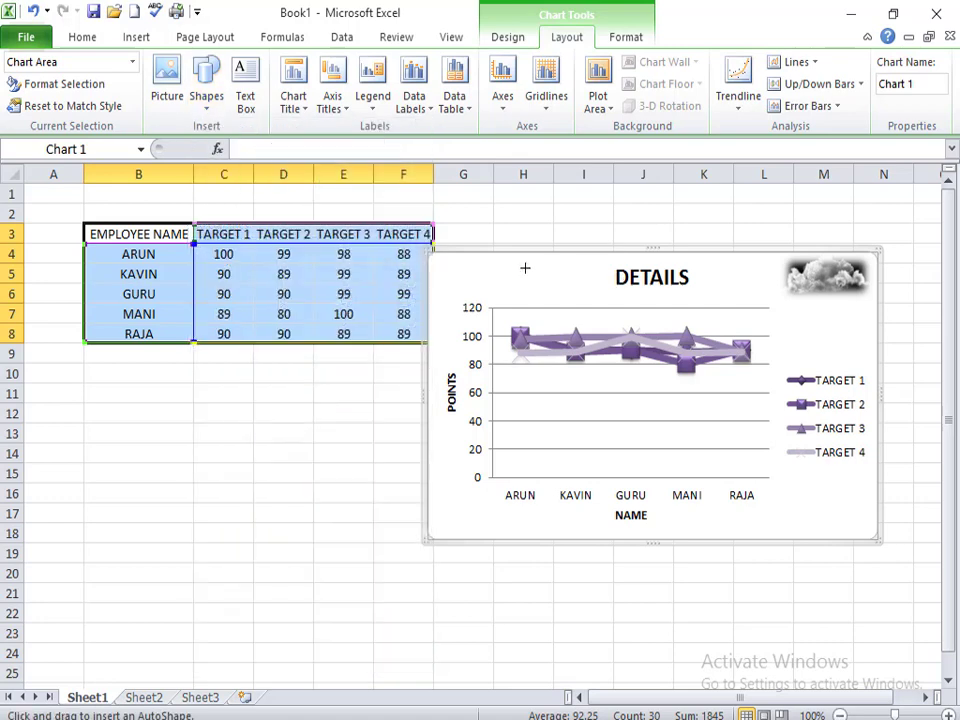
pyautogui.moveTo(502, 263)
pyautogui.mouseDown()
pyautogui.moveTo(598, 306)
pyautogui.moveTo(655, 281)
pyautogui.mouseUp()
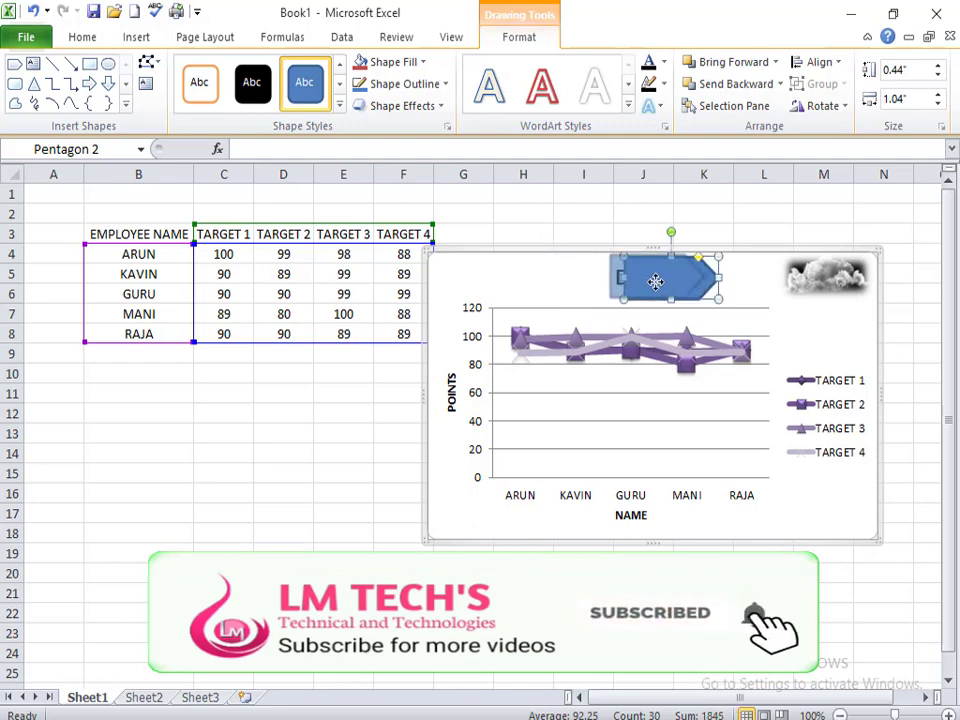
# Apply a shape style to the arrow, send it to back, and set it left of DETAILS.
pyautogui.click(250, 87)
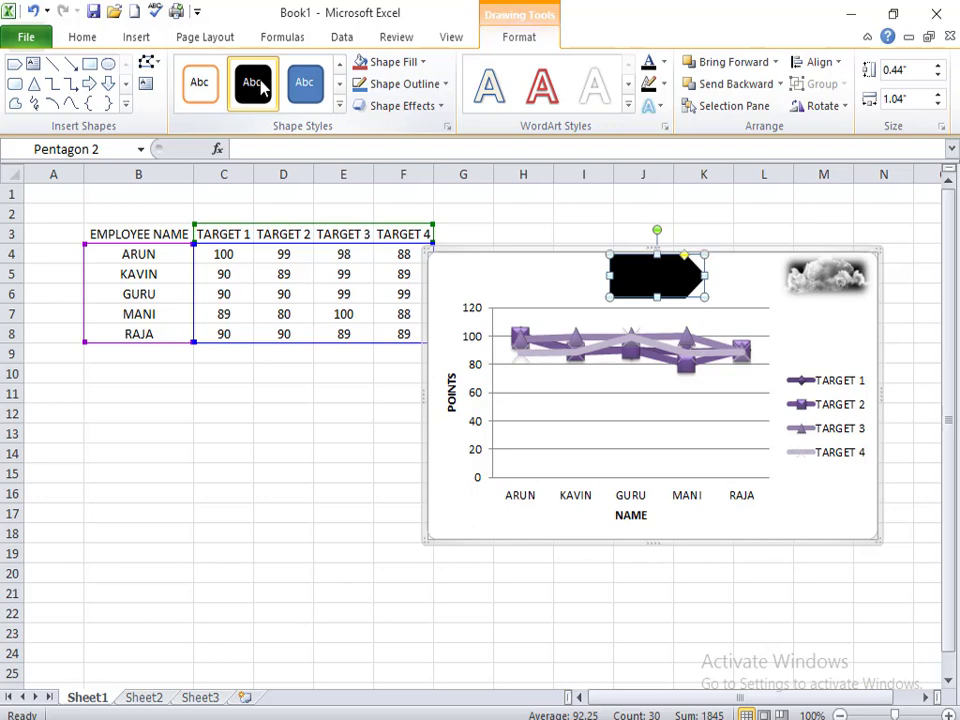
pyautogui.click(780, 84)
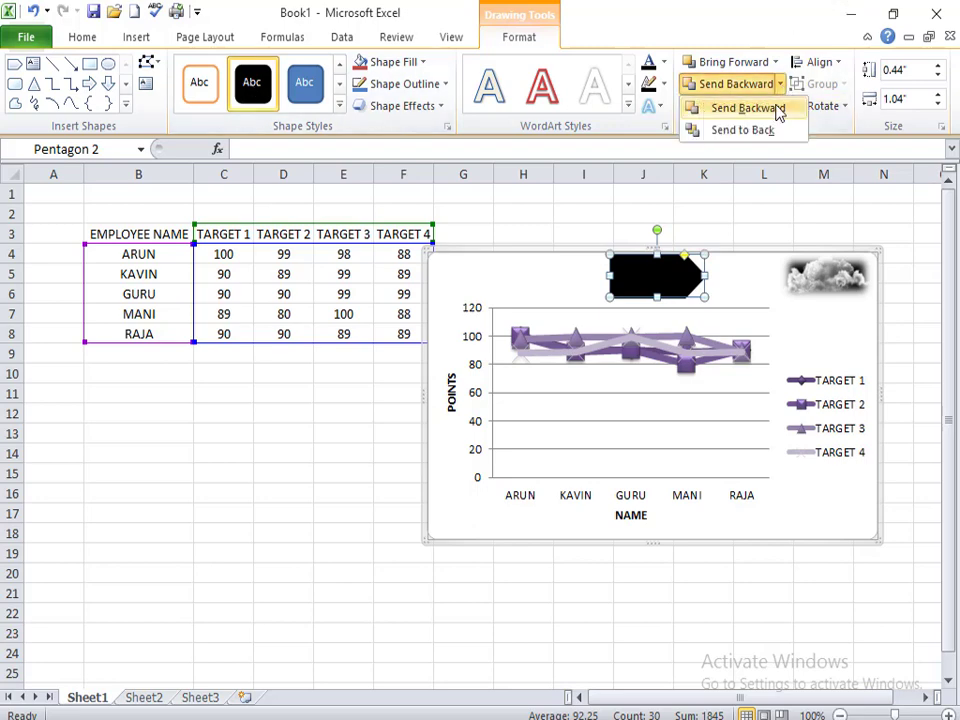
pyautogui.click(778, 110)
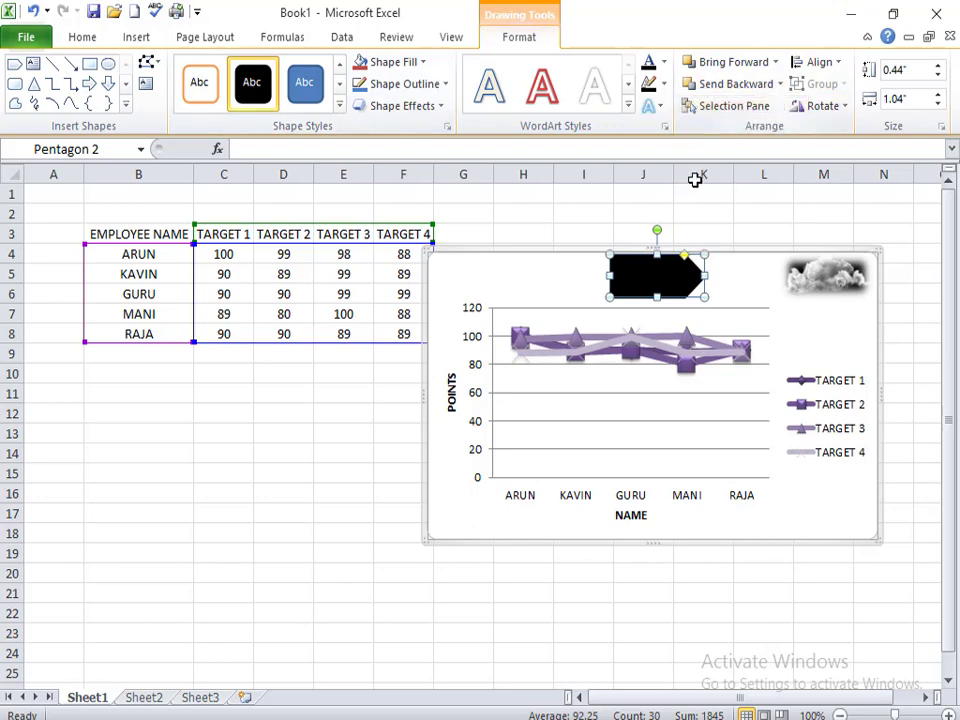
pyautogui.click(785, 88)
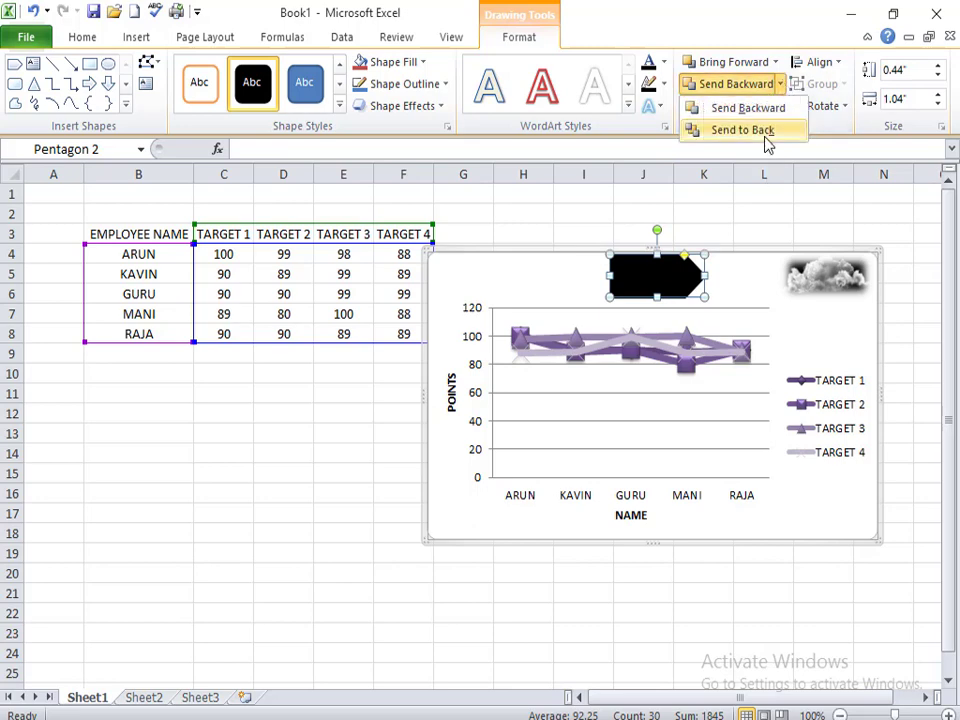
pyautogui.click(765, 131)
pyautogui.moveTo(531, 277); pyautogui.dragTo(542, 278)
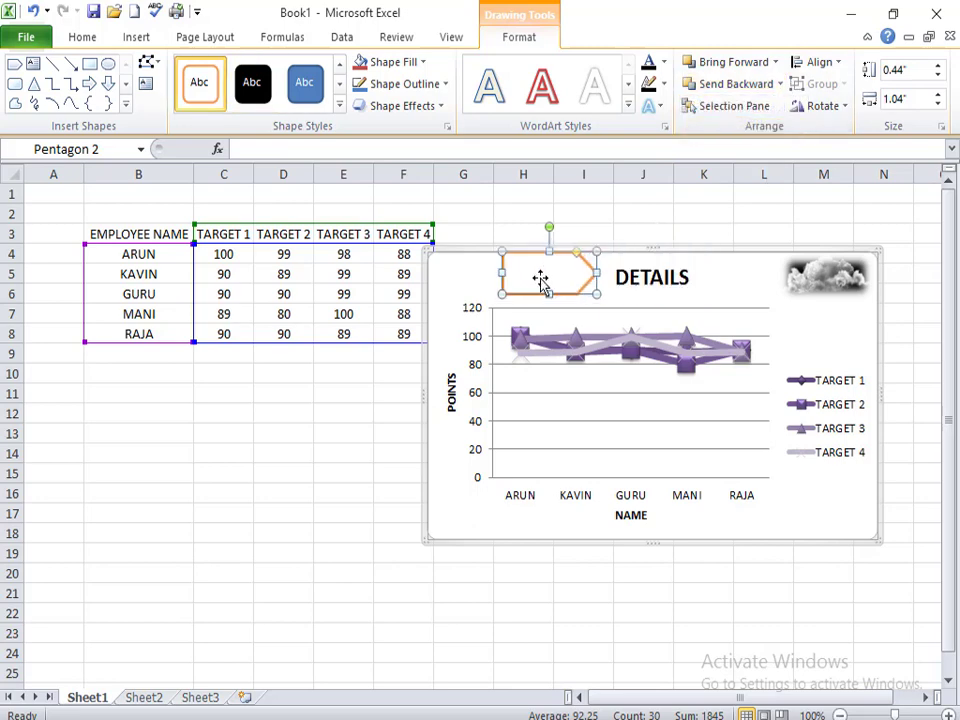
pyautogui.click(134, 38)
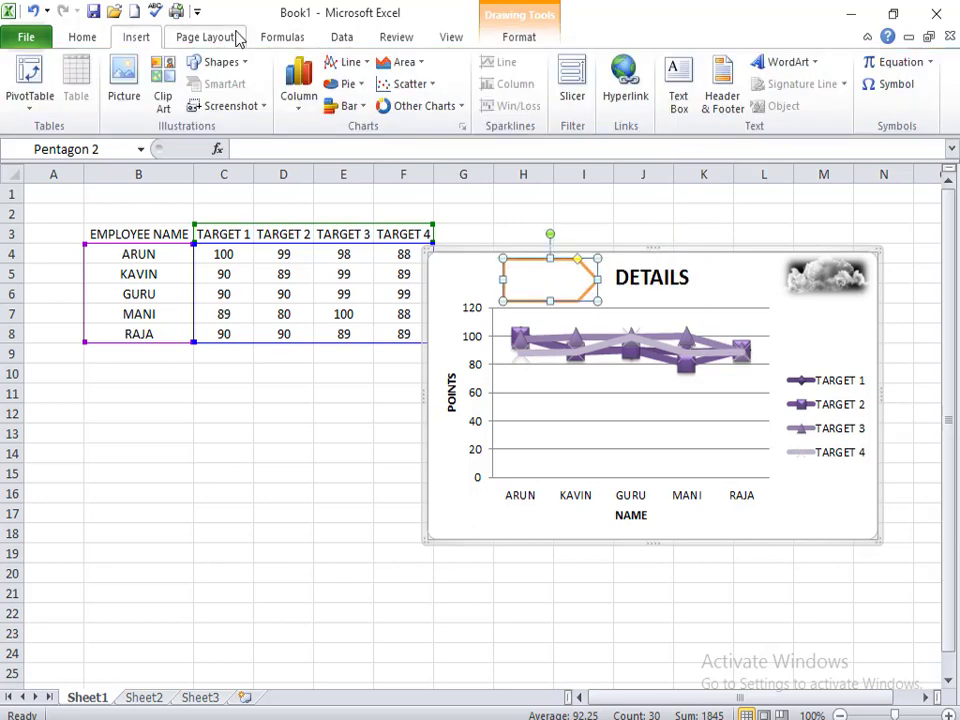
# Add a MAJORIT text box above the TARGET legend, widened to fit on one line.
pyautogui.click(460, 447)
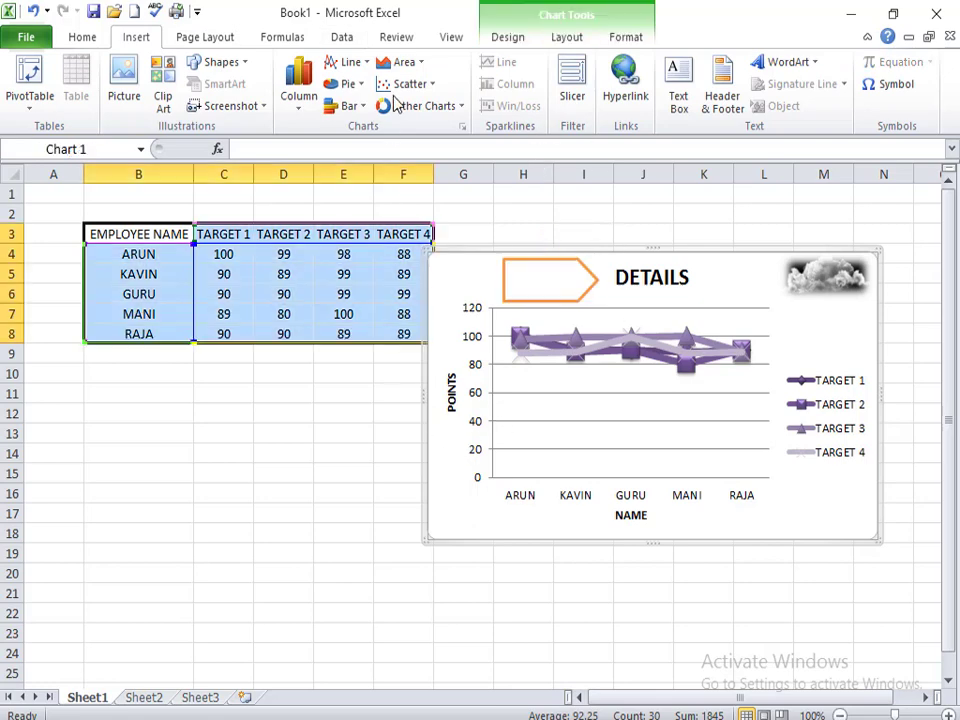
pyautogui.click(564, 38)
pyautogui.click(234, 108)
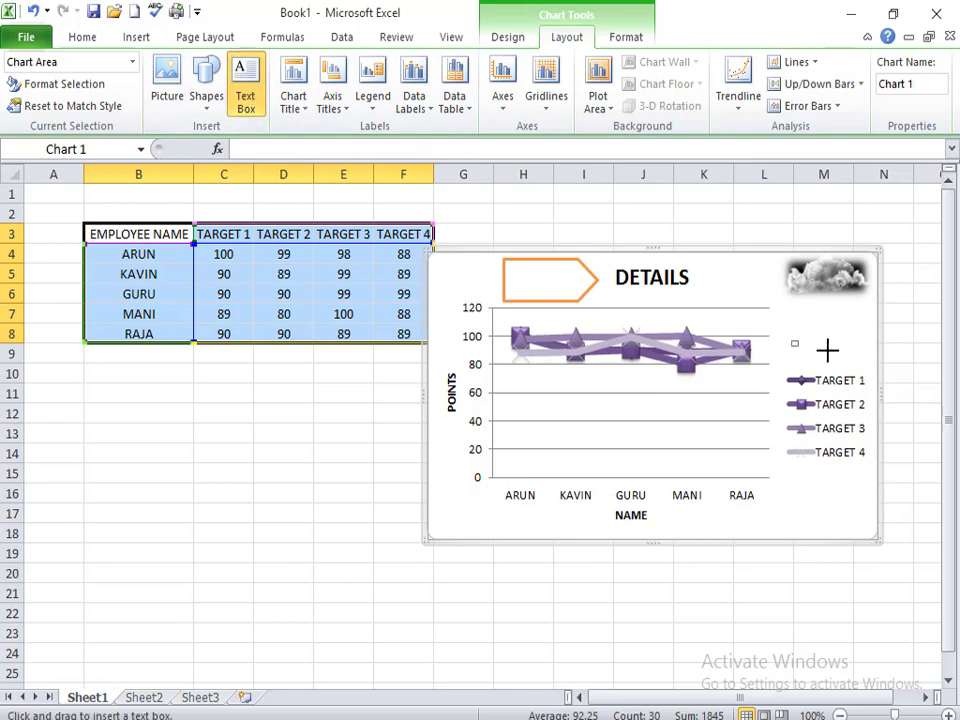
pyautogui.moveTo(827, 349); pyautogui.dragTo(850, 352)
pyautogui.write('MAJORITY')
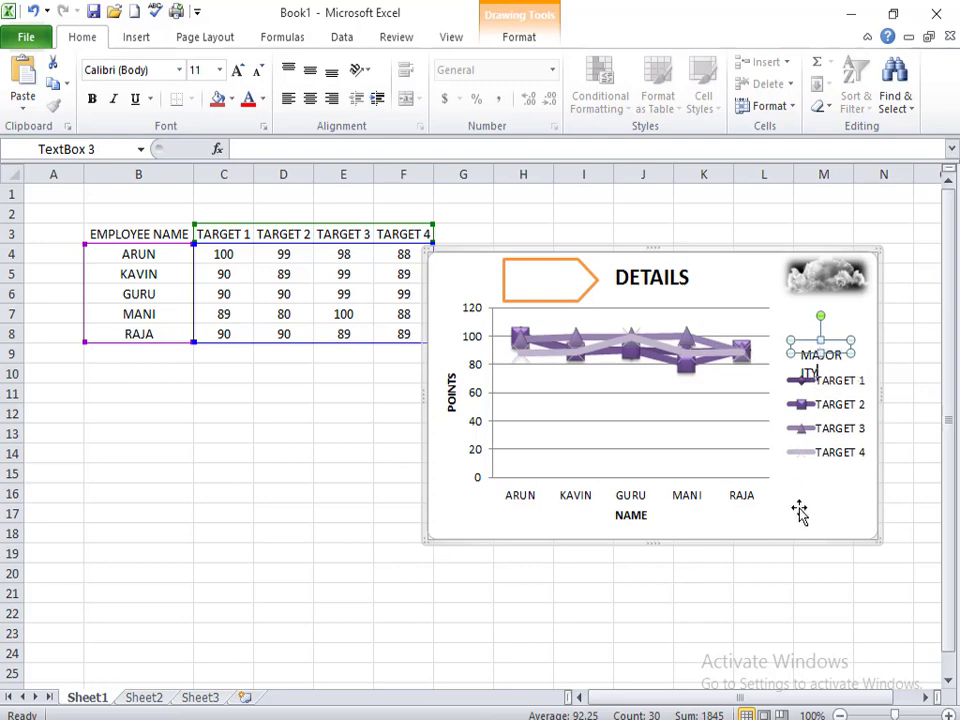
pyautogui.click(797, 508)
pyautogui.click(825, 347)
pyautogui.moveTo(852, 353); pyautogui.dragTo(862, 372)
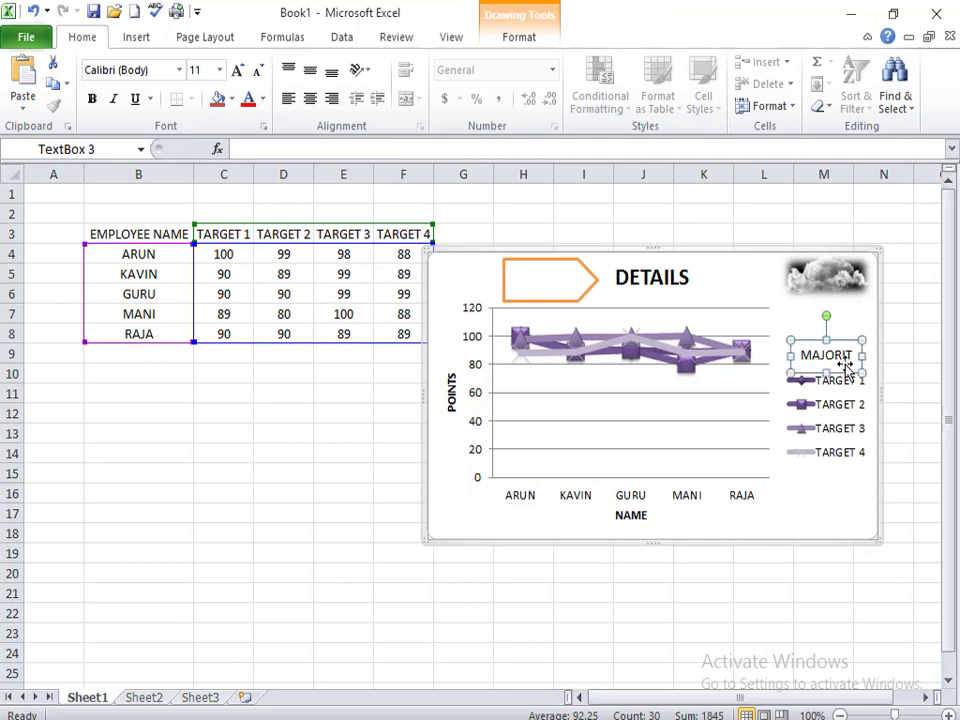
pyautogui.click(722, 290)
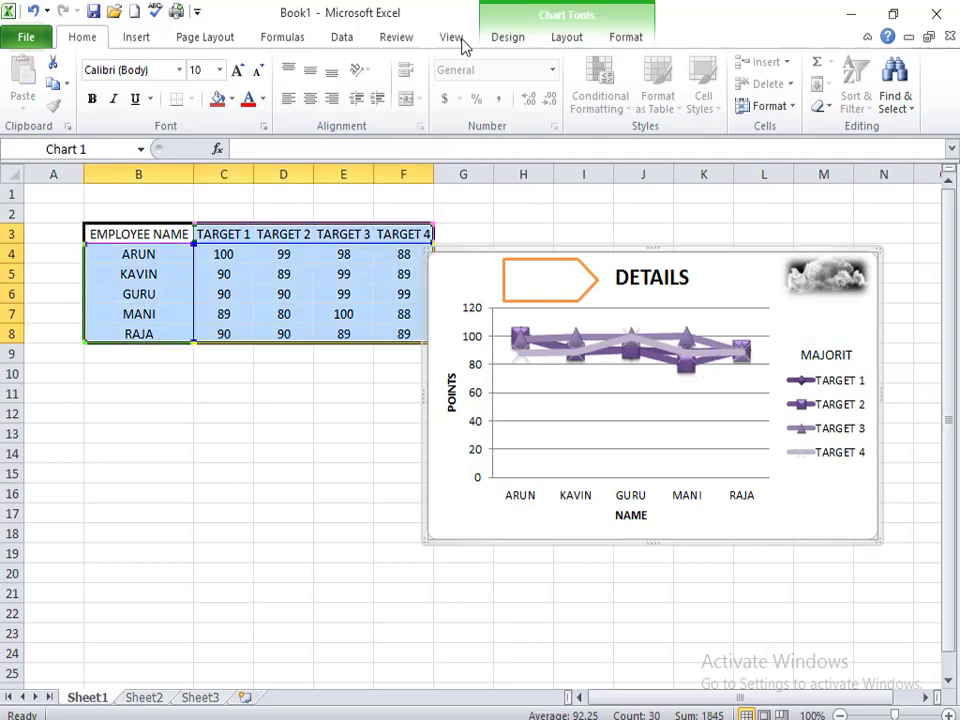
# Remove the DETAILS title, try Centered Overlay, then settle on a Chart Title above the chart.
pyautogui.click(574, 36)
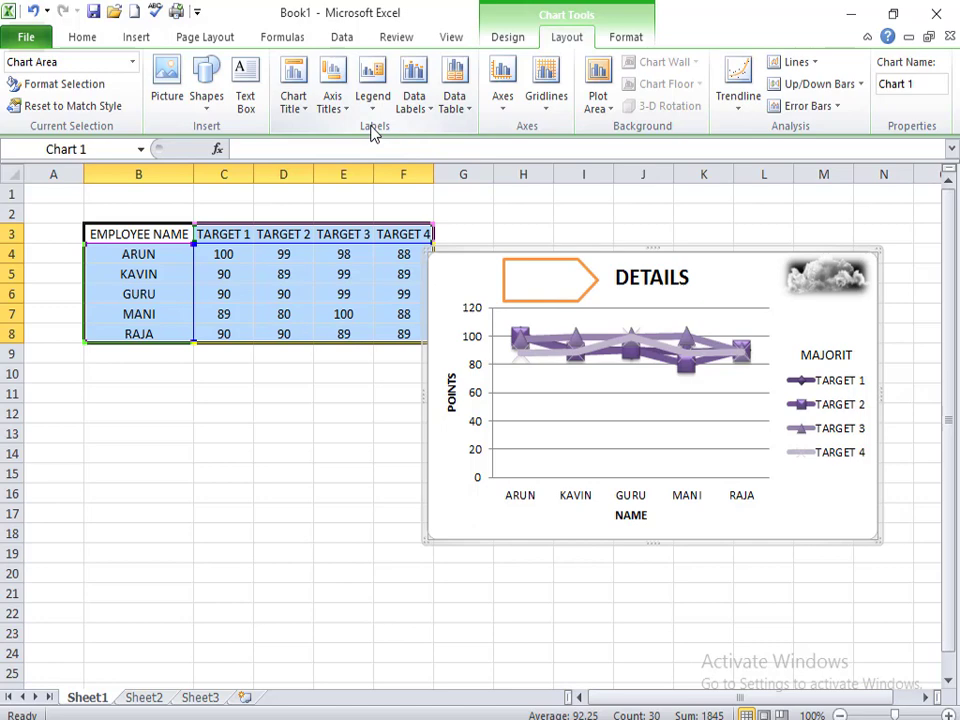
pyautogui.click(293, 97)
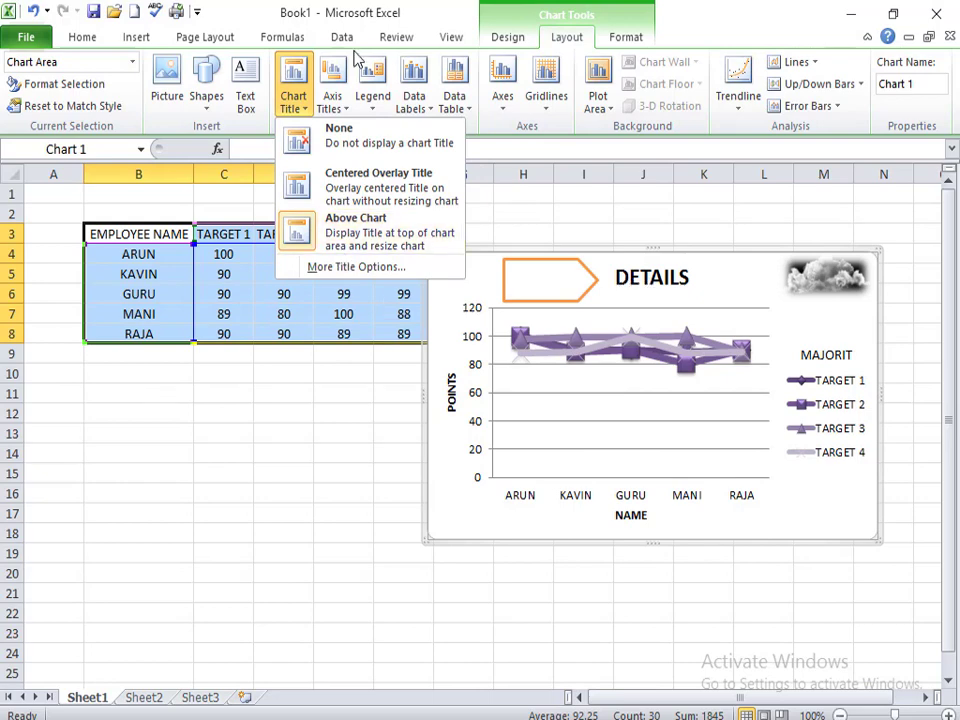
pyautogui.click(355, 143)
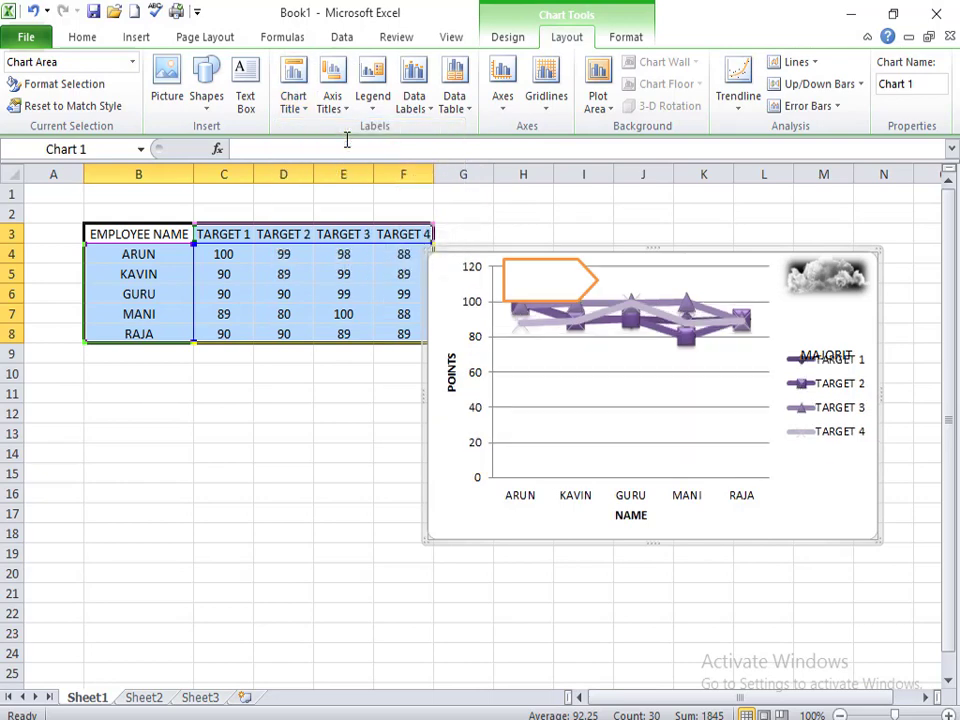
pyautogui.click(306, 108)
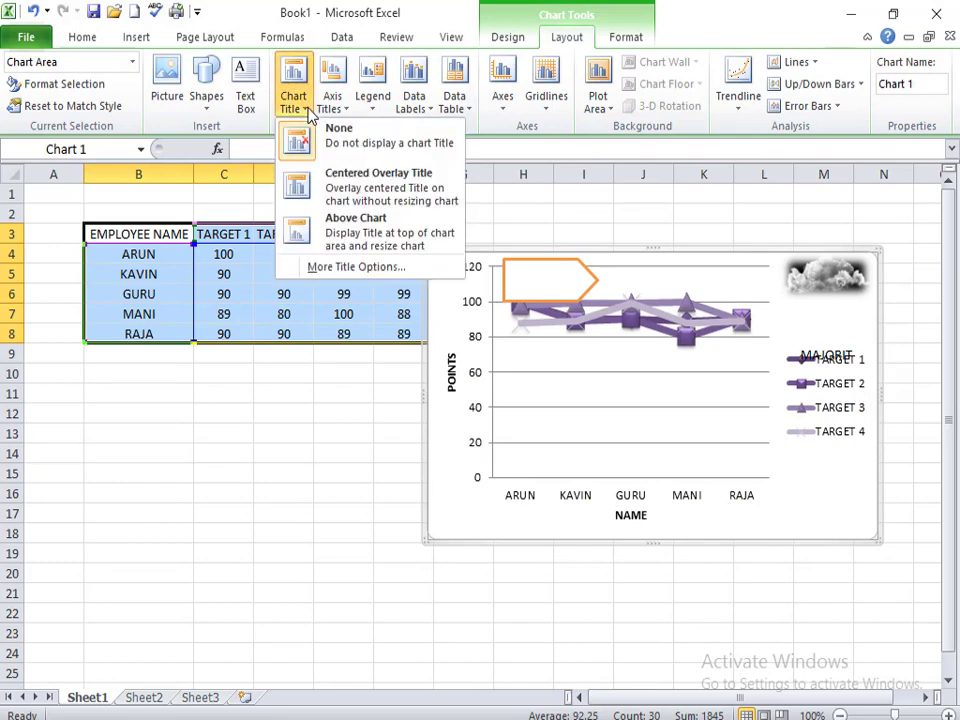
pyautogui.click(352, 190)
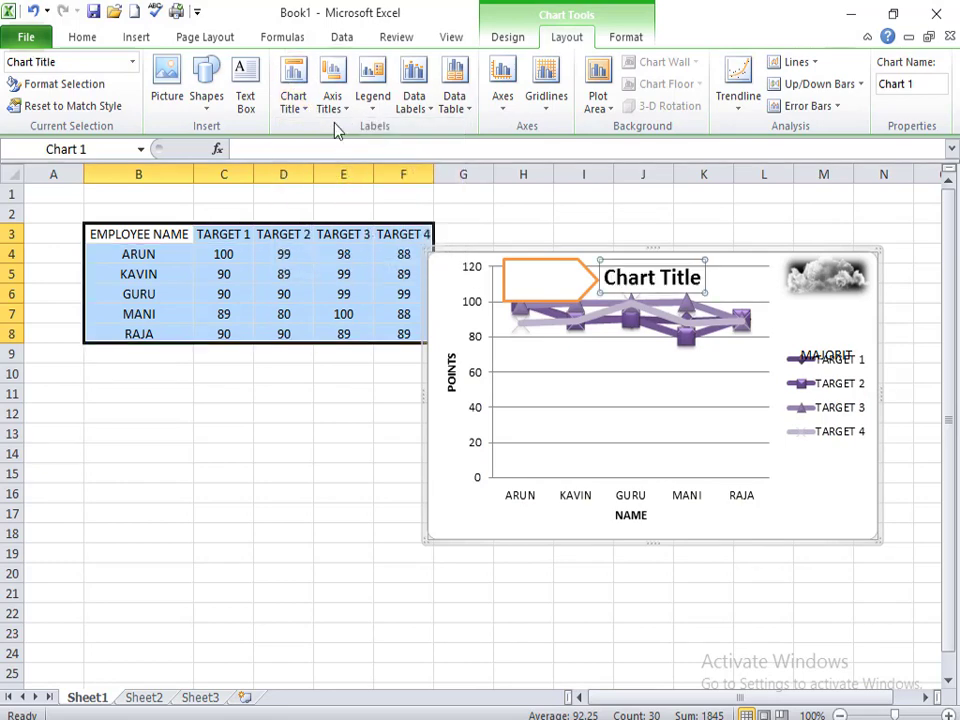
pyautogui.click(300, 105)
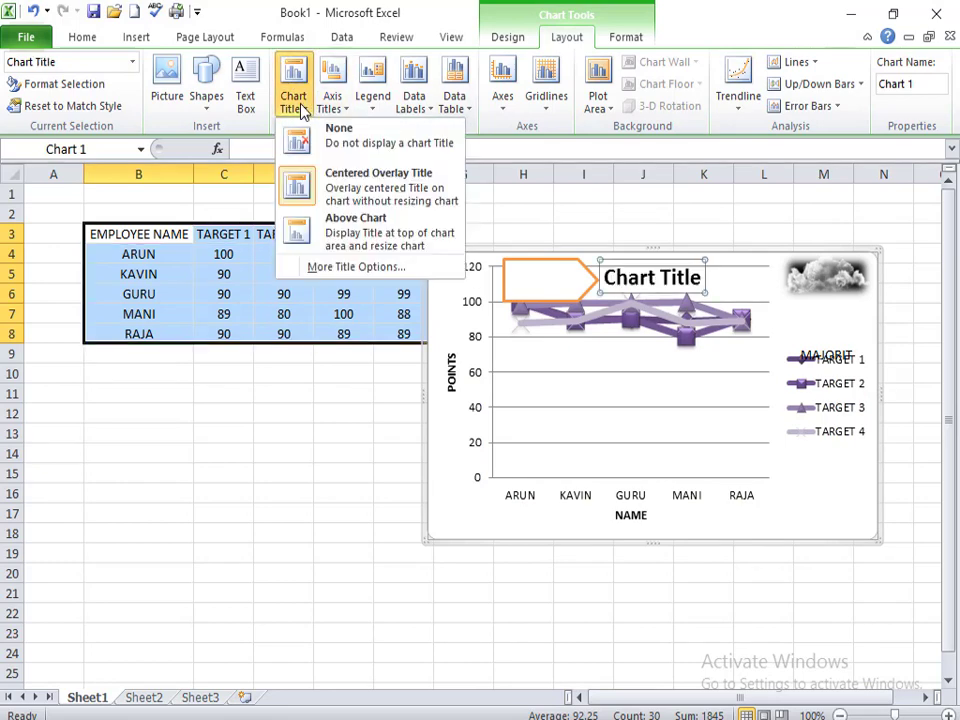
pyautogui.click(395, 200)
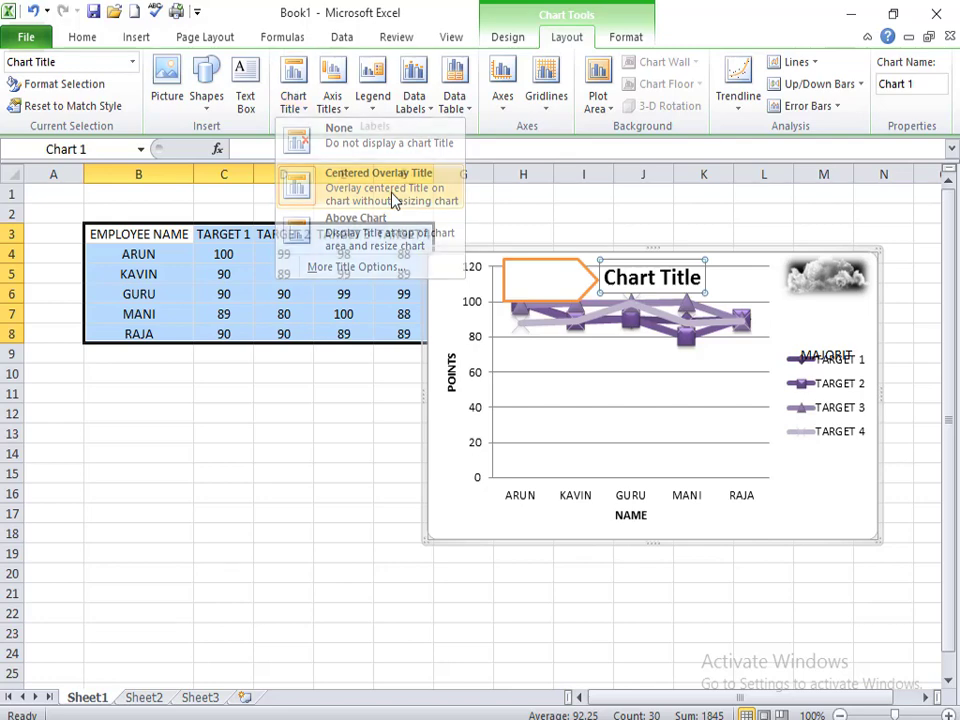
pyautogui.click(295, 100)
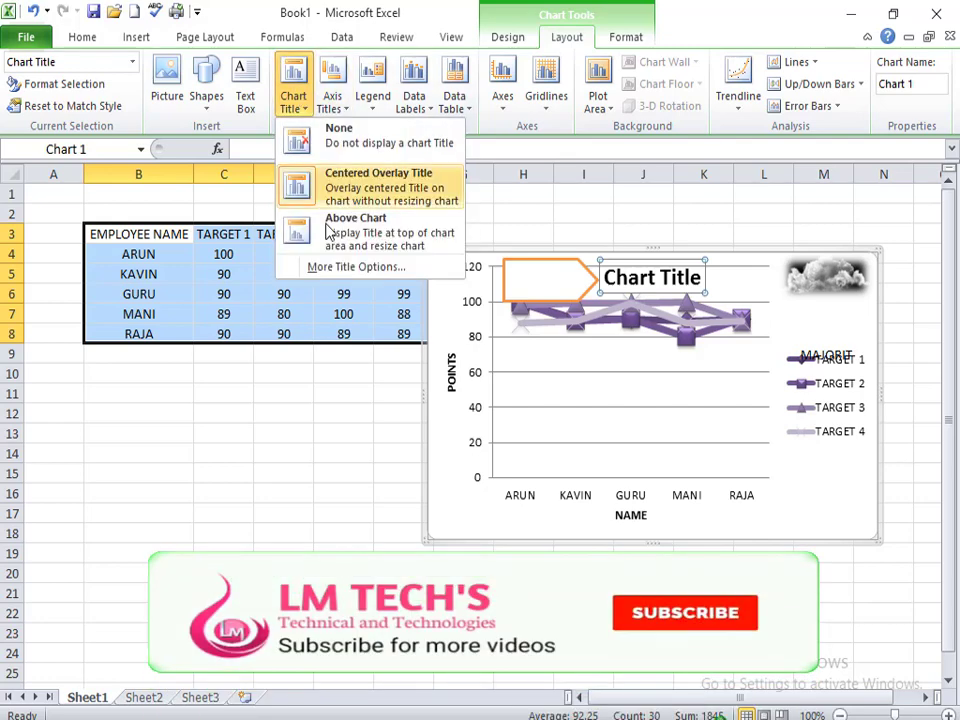
pyautogui.click(350, 225)
pyautogui.click(332, 100)
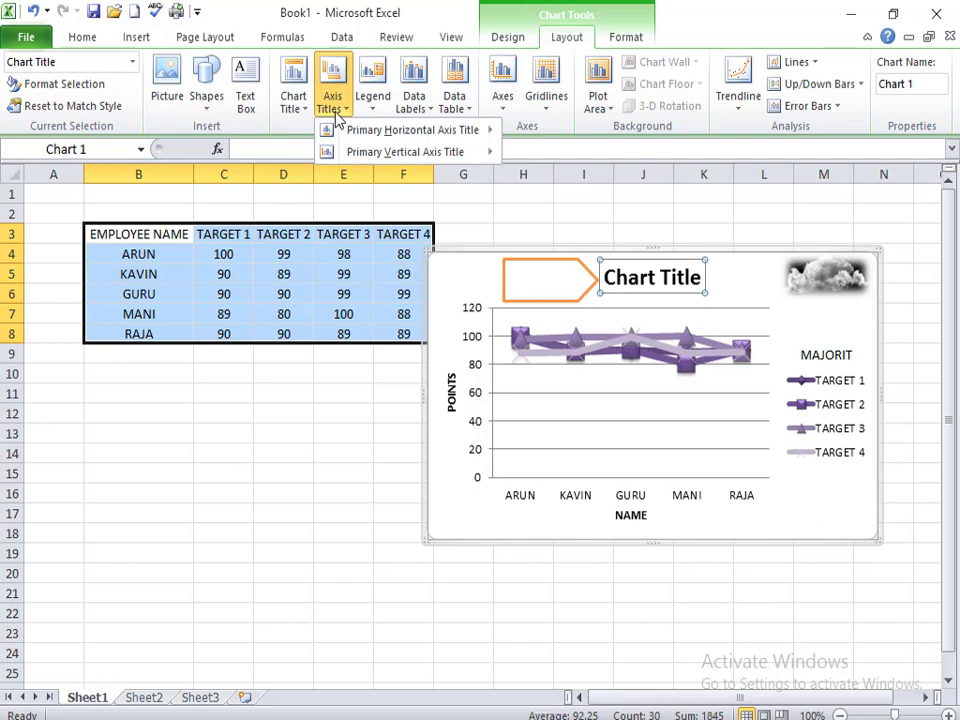
pyautogui.moveTo(412, 130)
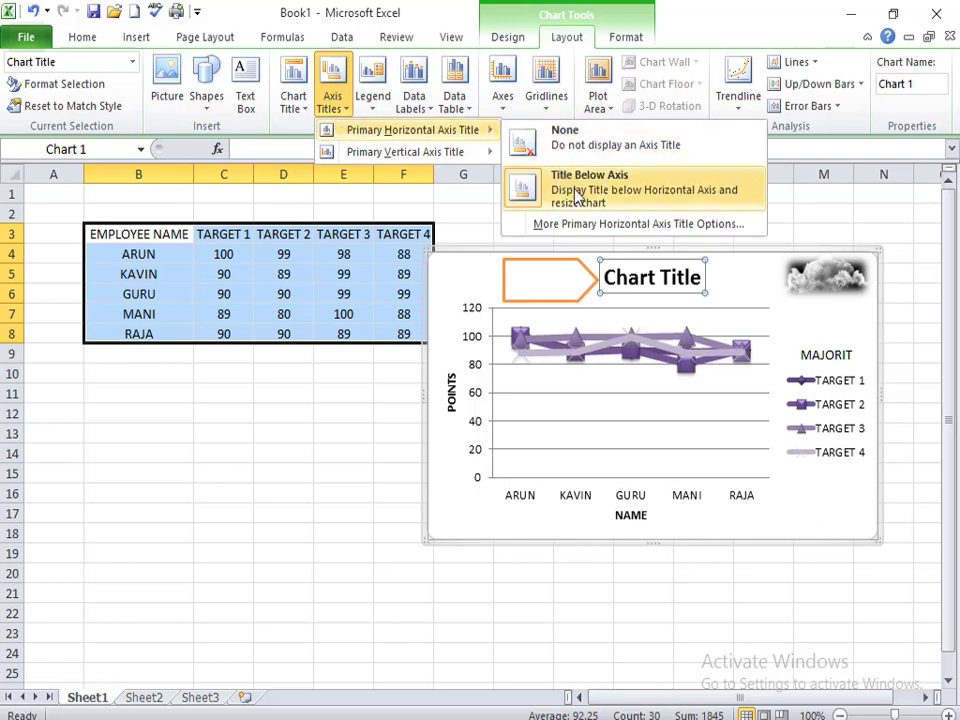
# Switch the POINTS vertical axis title from Vertical Title to Horizontal Title orientation.
pyautogui.click(585, 140)
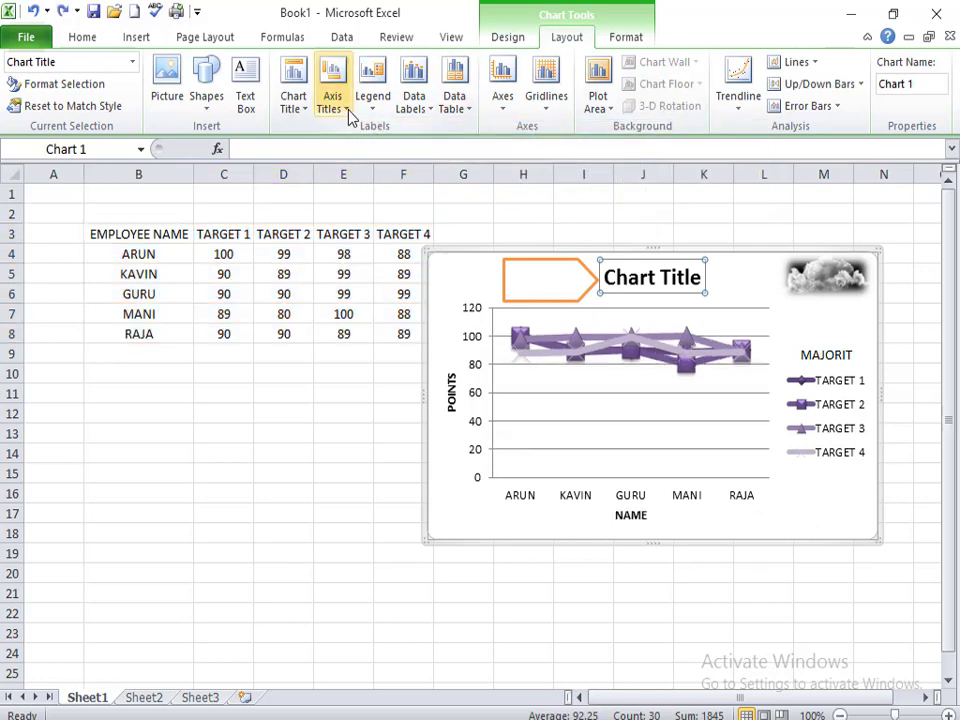
pyautogui.click(345, 108)
pyautogui.moveTo(405, 151)
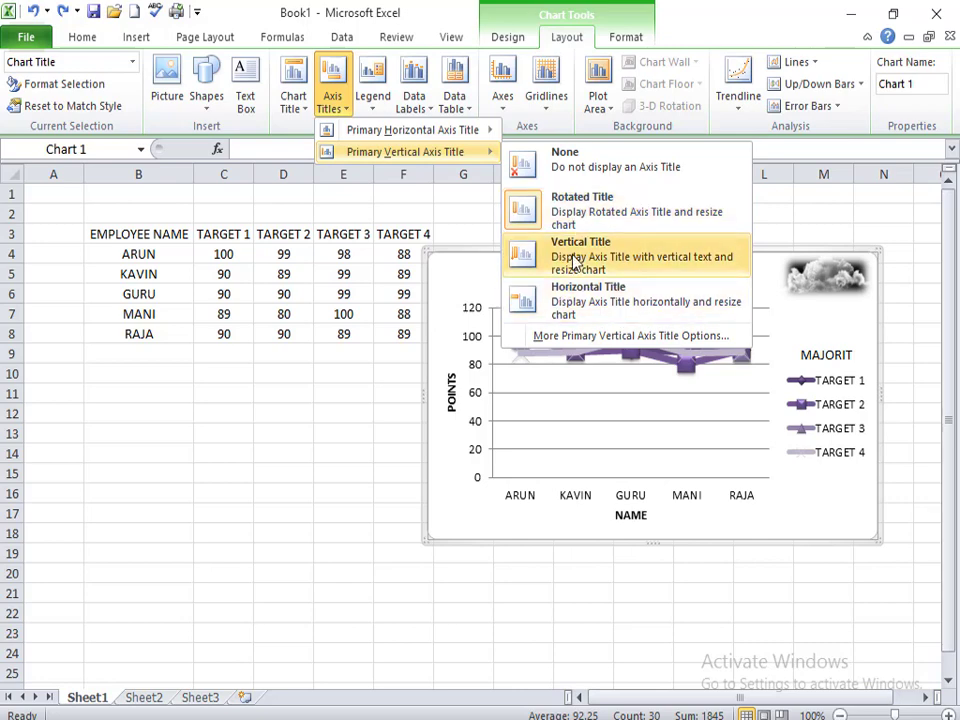
pyautogui.click(576, 262)
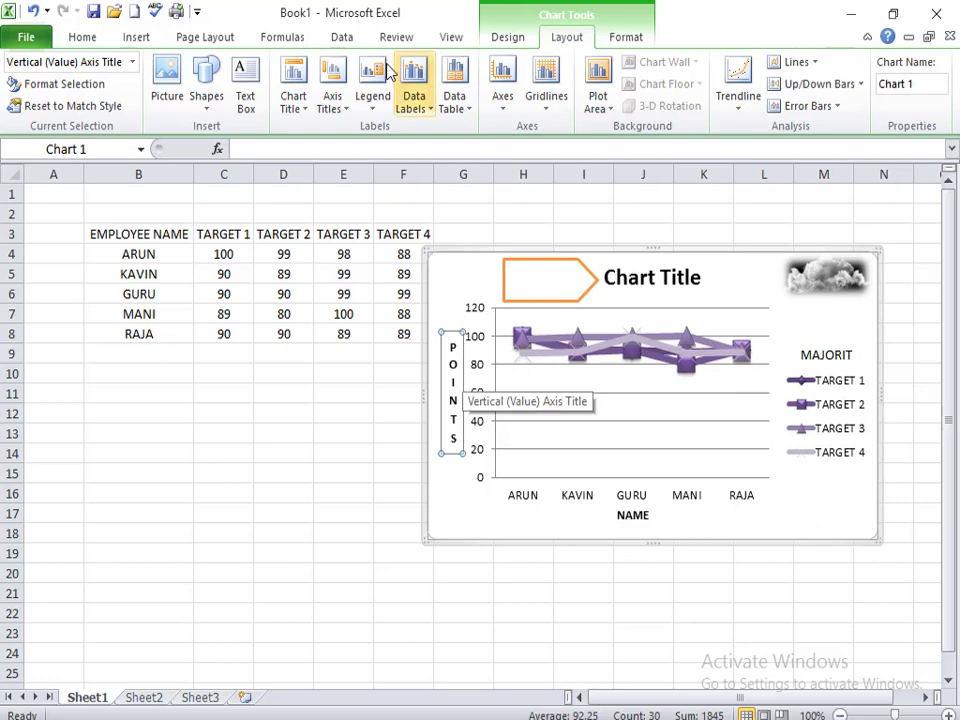
pyautogui.click(323, 108)
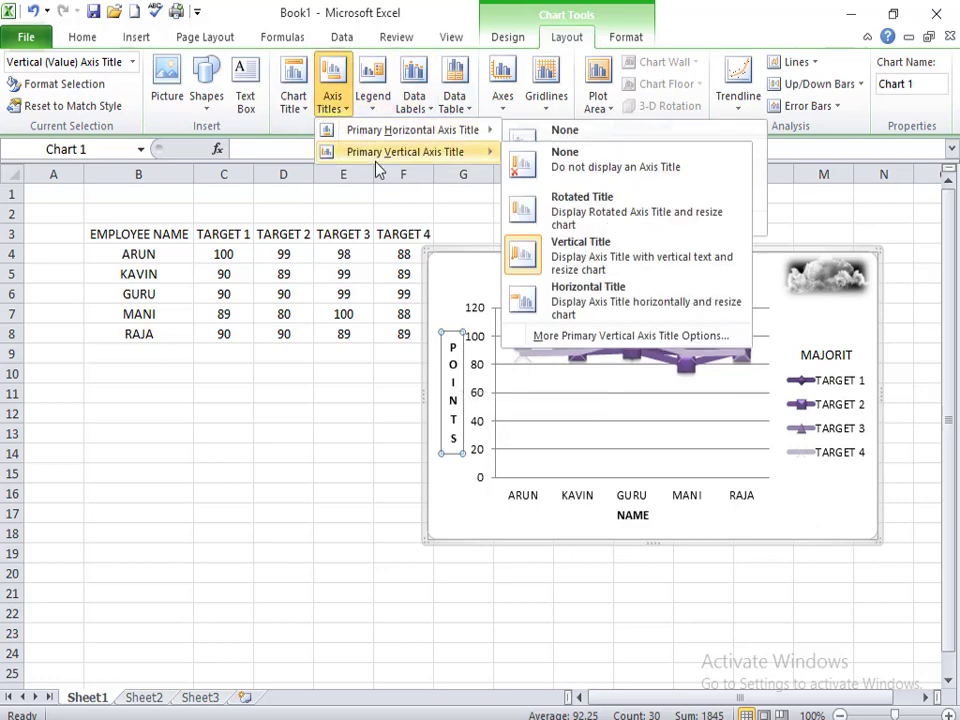
pyautogui.click(561, 305)
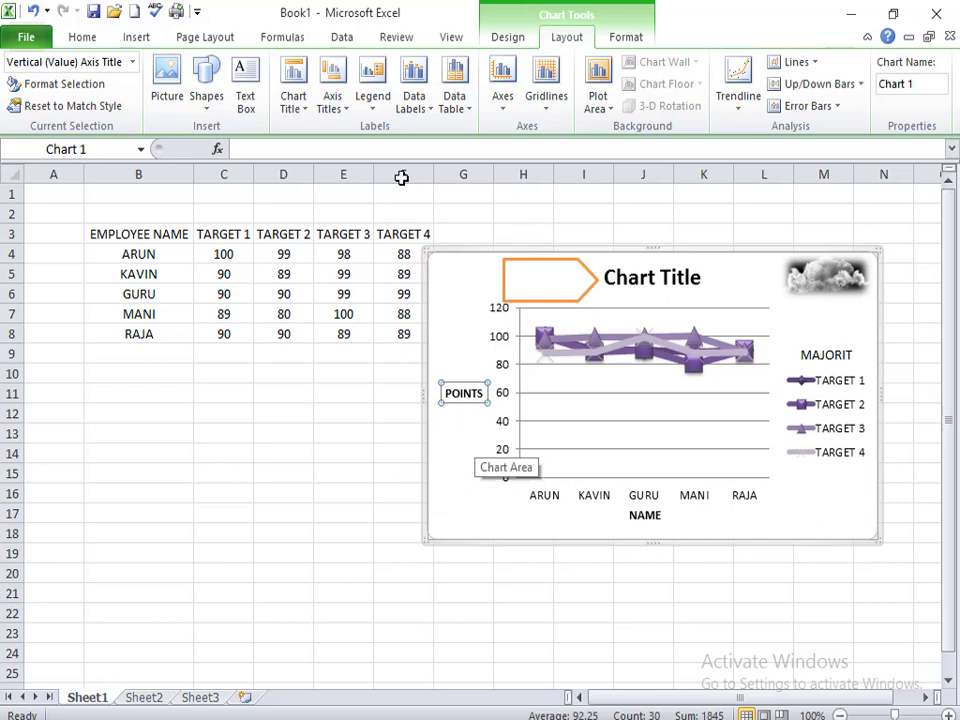
# Try removing the legend (undone), then place it at the top and on the left.
pyautogui.click(375, 100)
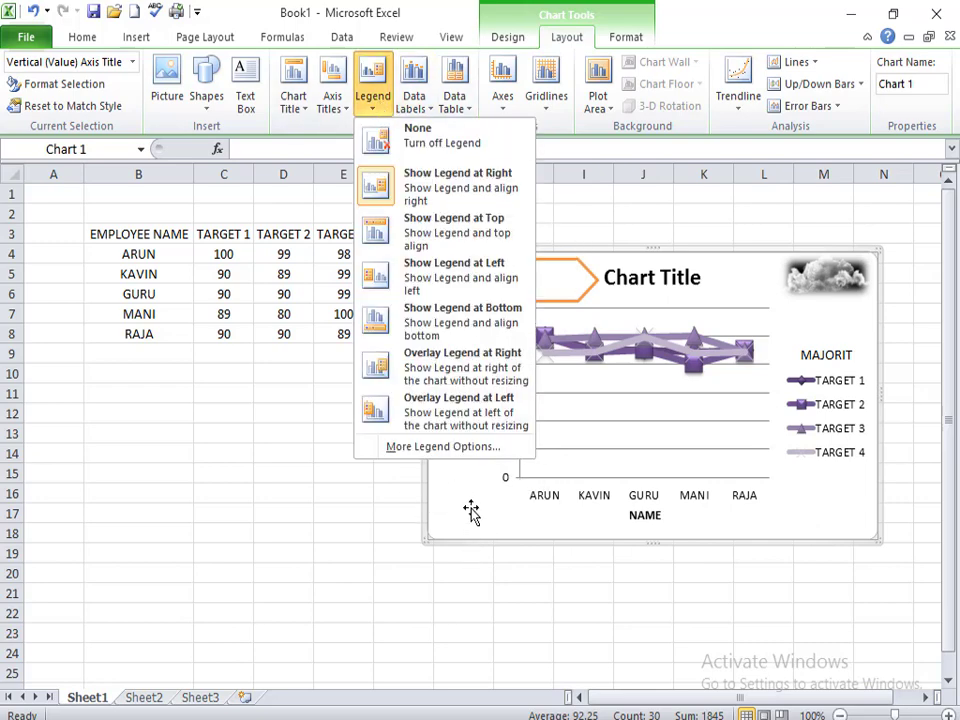
pyautogui.click(372, 100)
pyautogui.click(372, 100)
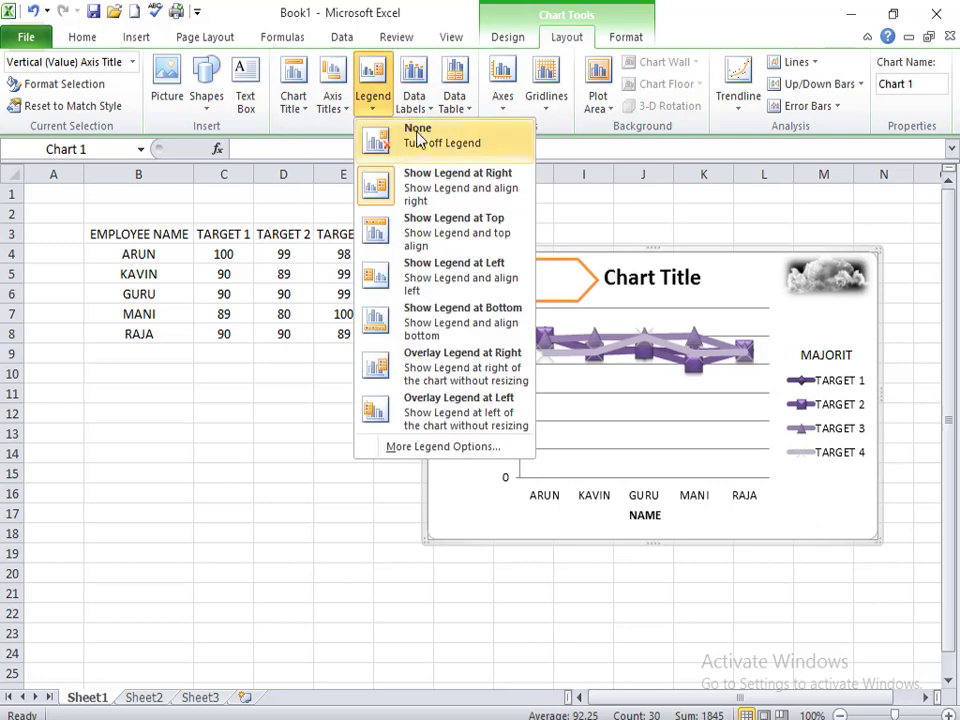
pyautogui.click(415, 130)
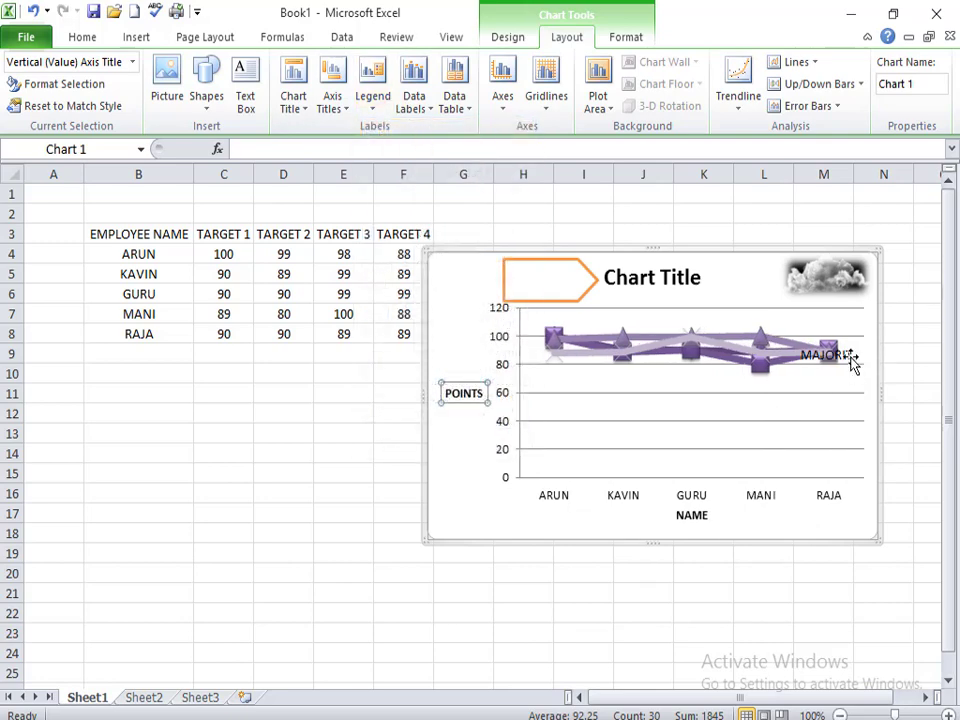
pyautogui.hotkey('ctrl', 'z')
pyautogui.click(372, 100)
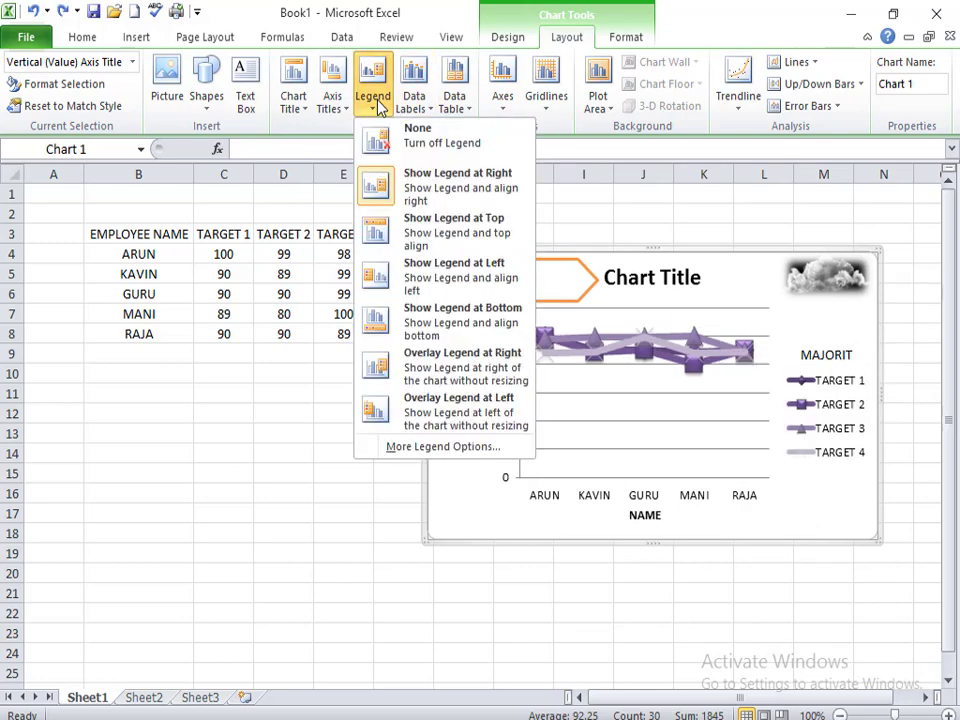
pyautogui.click(438, 240)
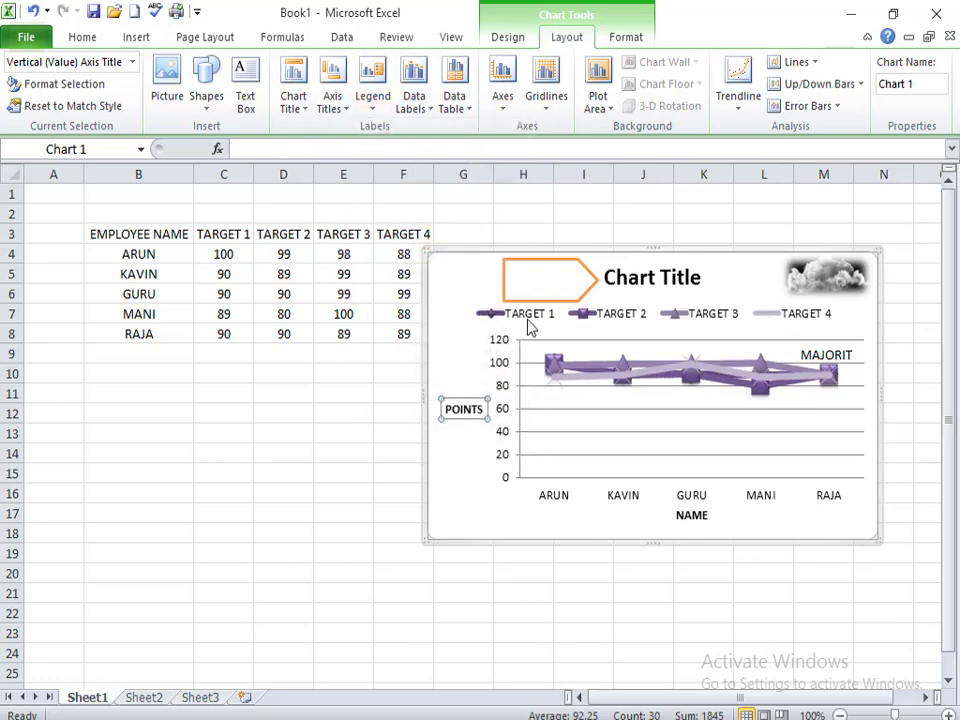
pyautogui.click(372, 100)
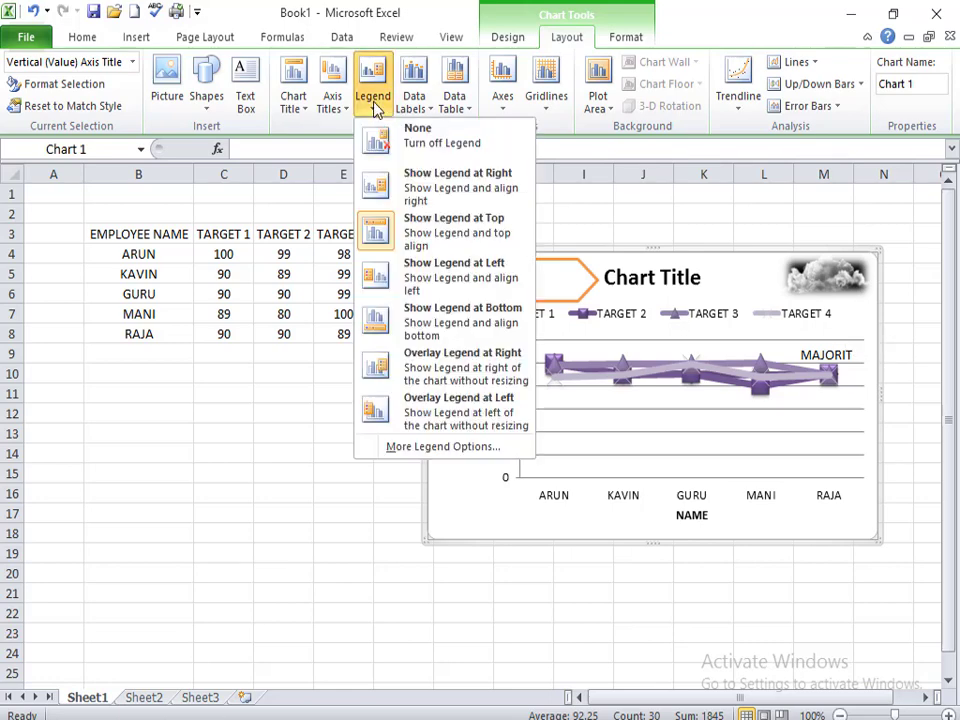
pyautogui.click(422, 284)
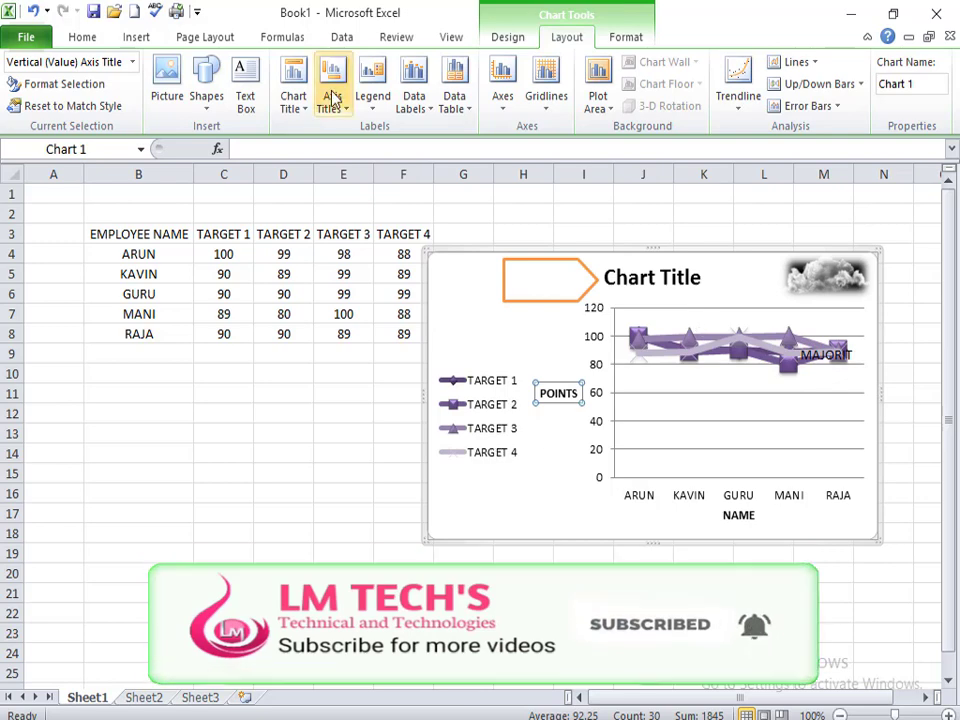
# Try the legend at the bottom and overlaid right and left, then settle it at the right.
pyautogui.click(372, 88)
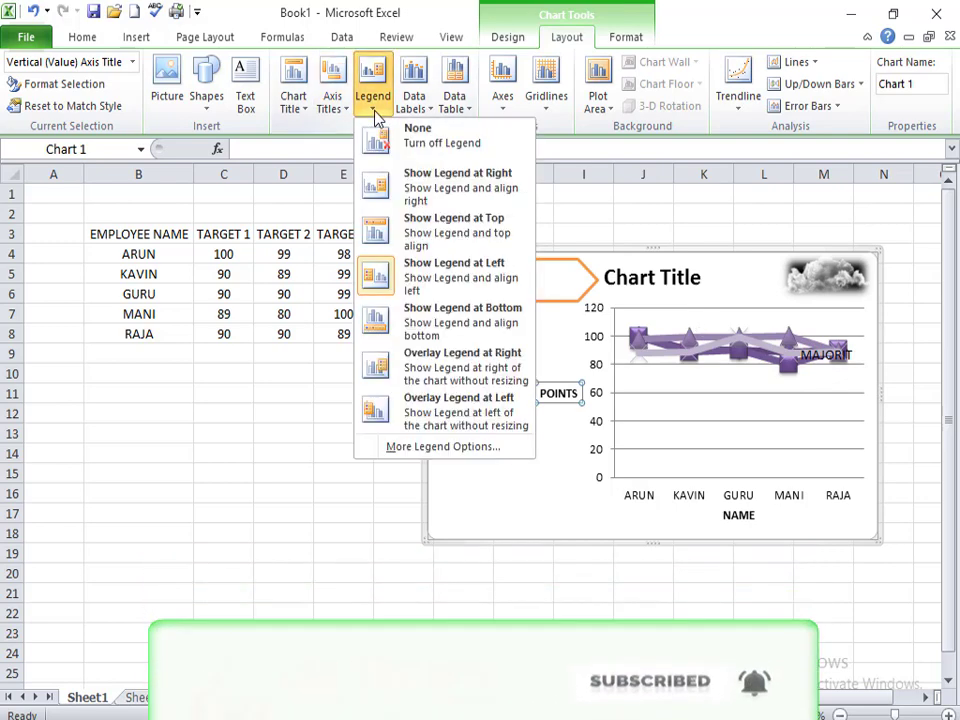
pyautogui.click(453, 317)
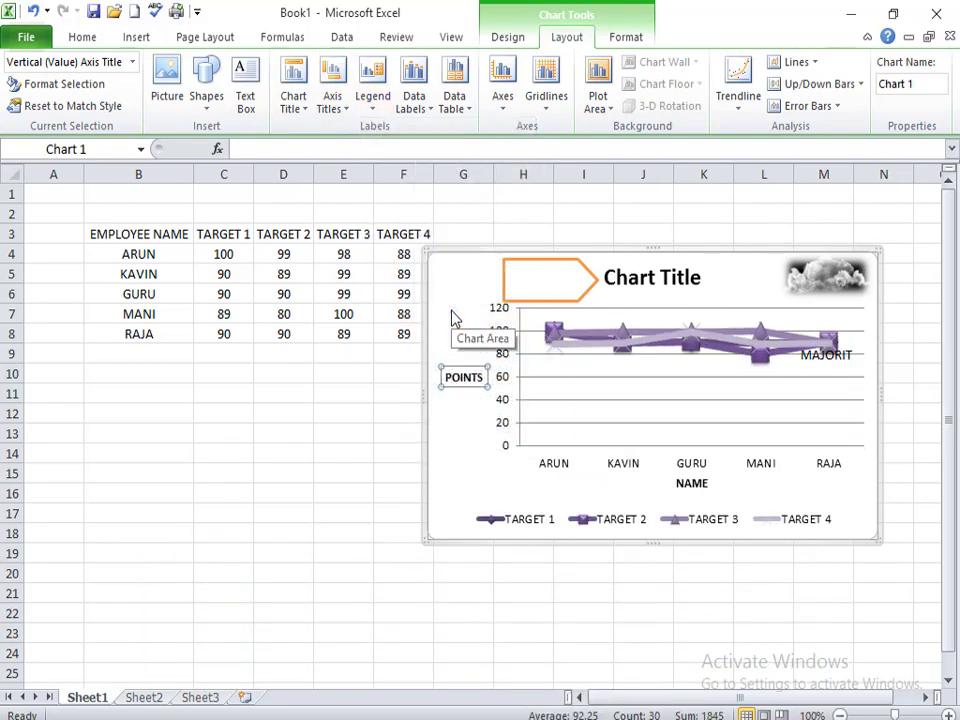
pyautogui.click(375, 97)
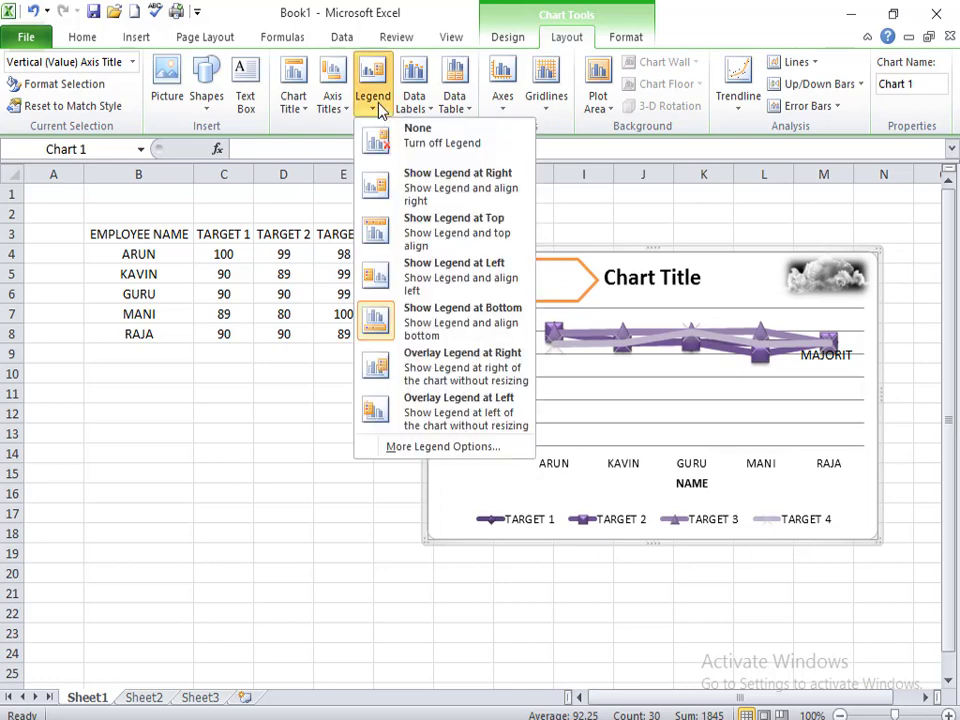
pyautogui.click(420, 378)
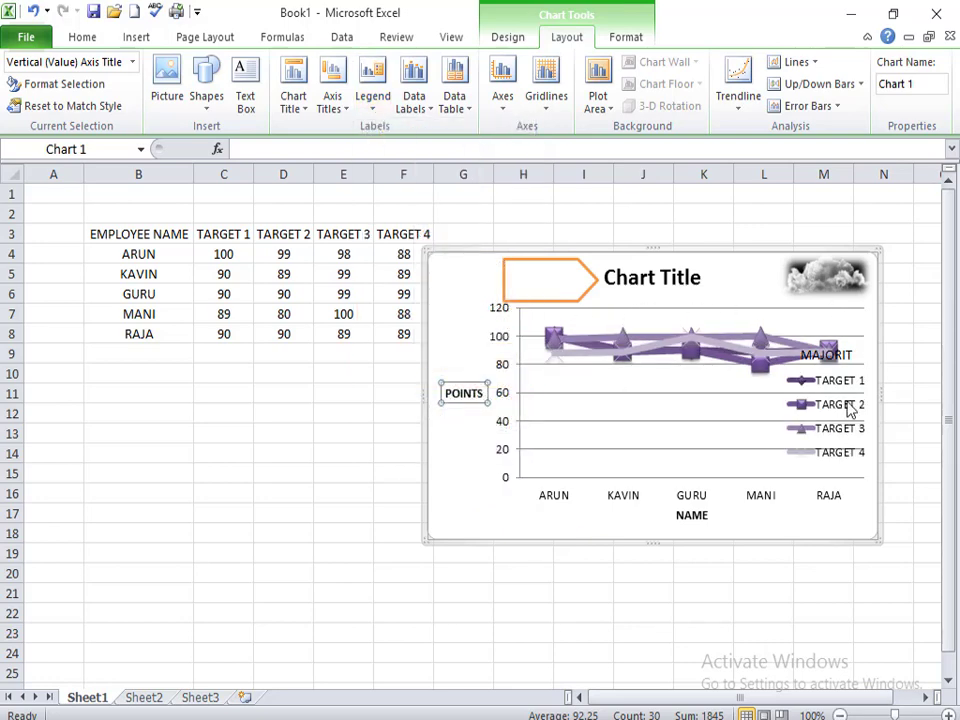
pyautogui.click(372, 95)
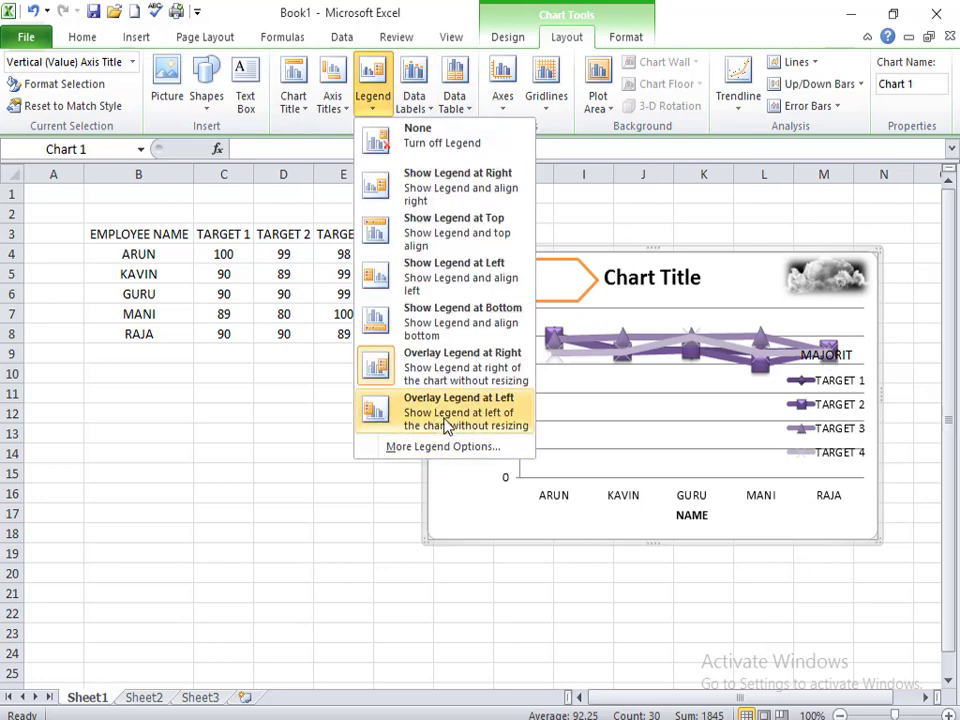
pyautogui.click(447, 425)
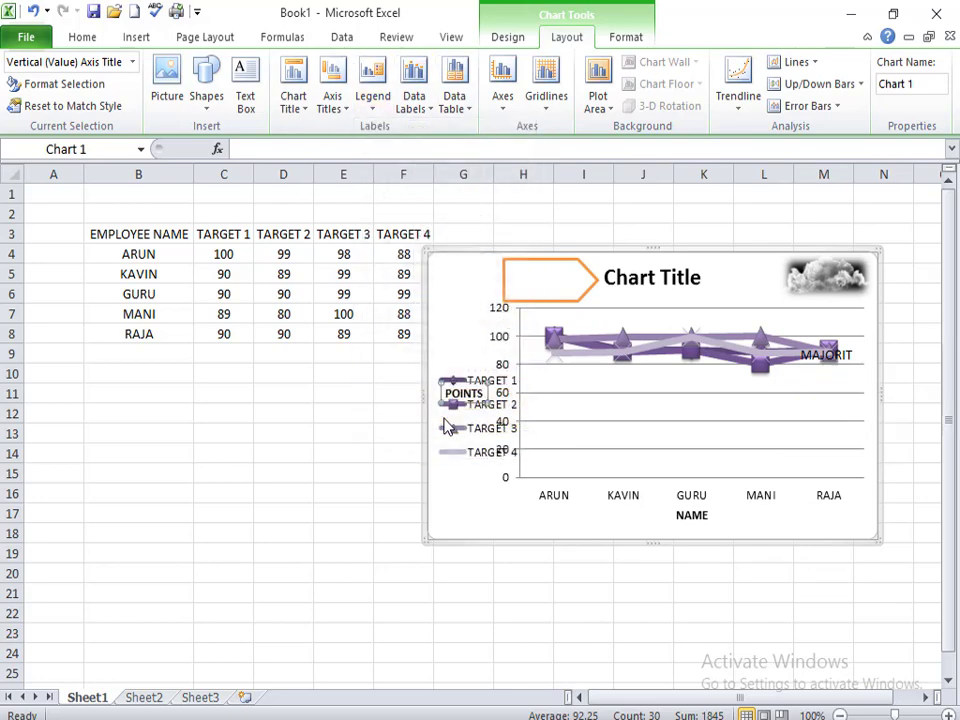
pyautogui.click(368, 100)
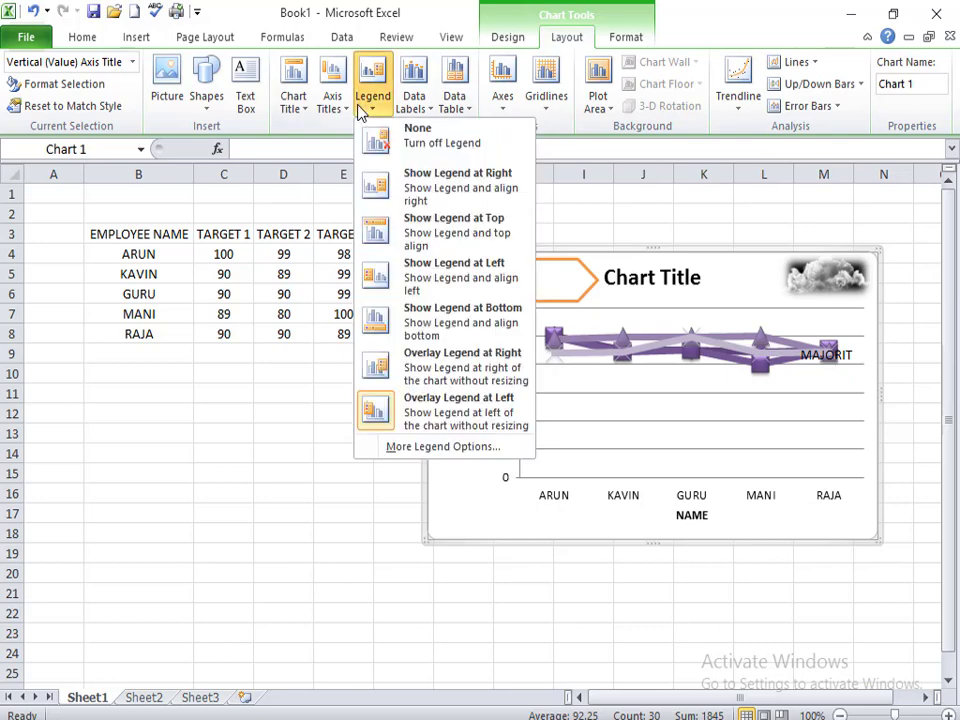
pyautogui.click(420, 196)
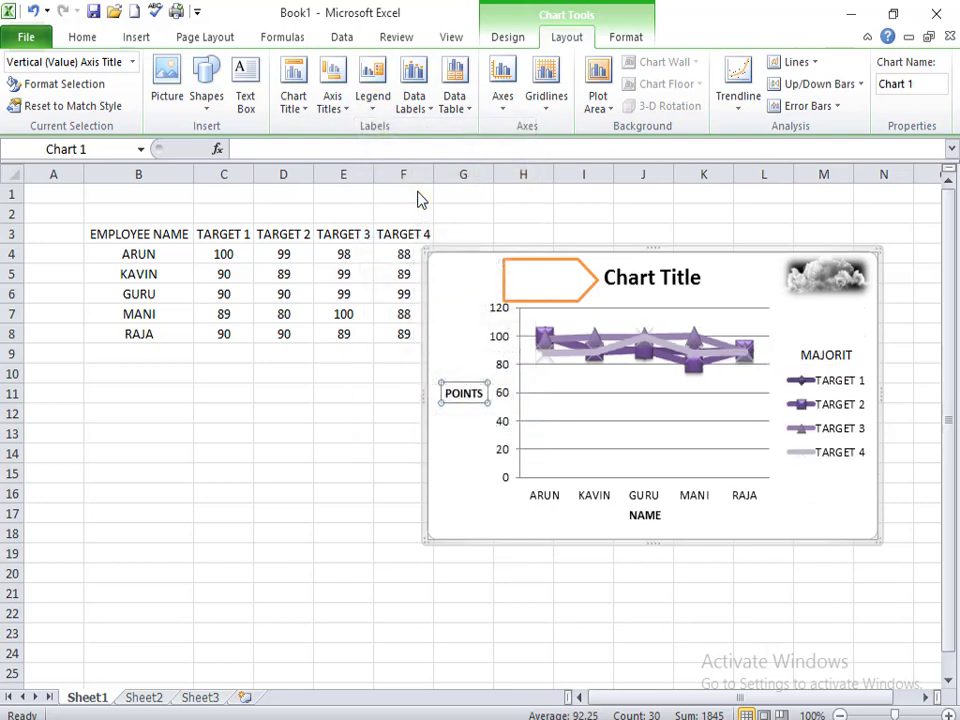
# Try the chart's data labels as None and then Center on the data points.
pyautogui.click(410, 100)
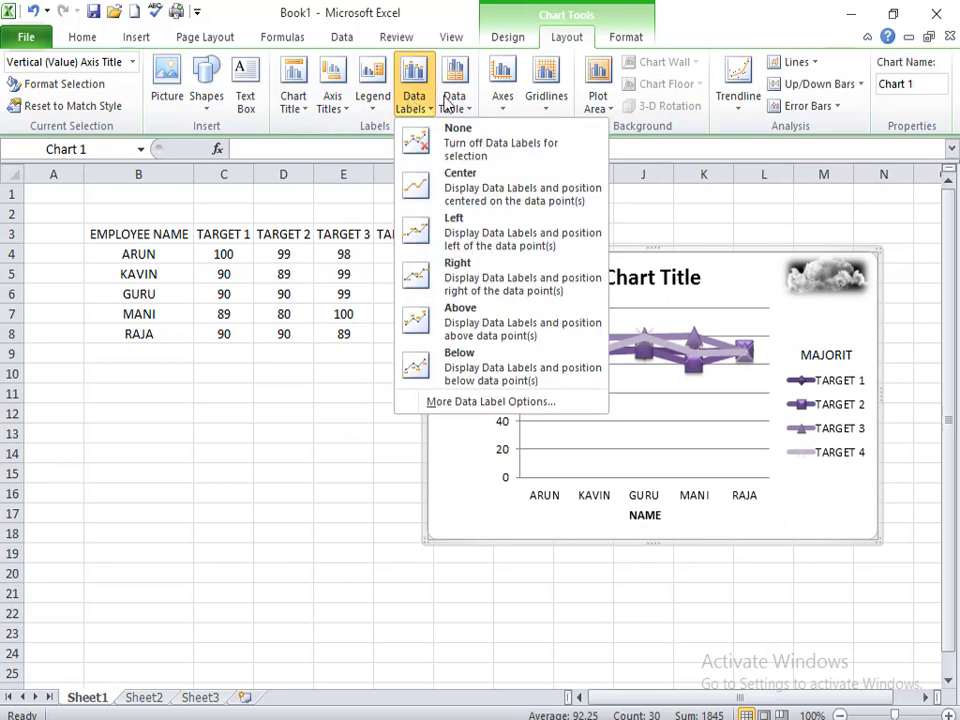
pyautogui.click(473, 155)
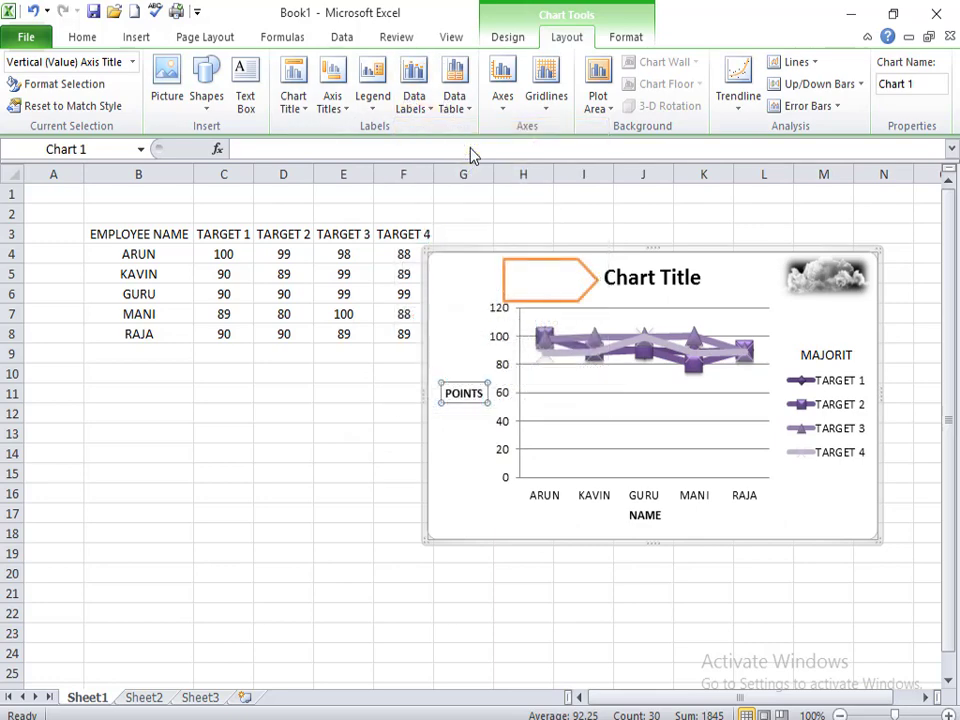
pyautogui.click(454, 95)
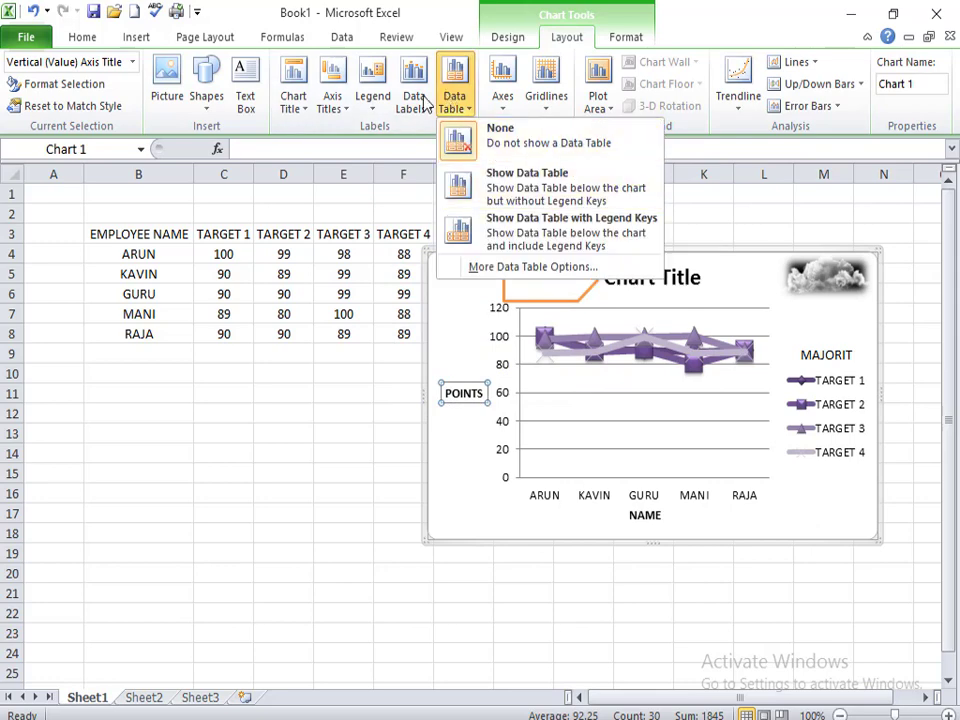
pyautogui.click(414, 95)
pyautogui.click(478, 189)
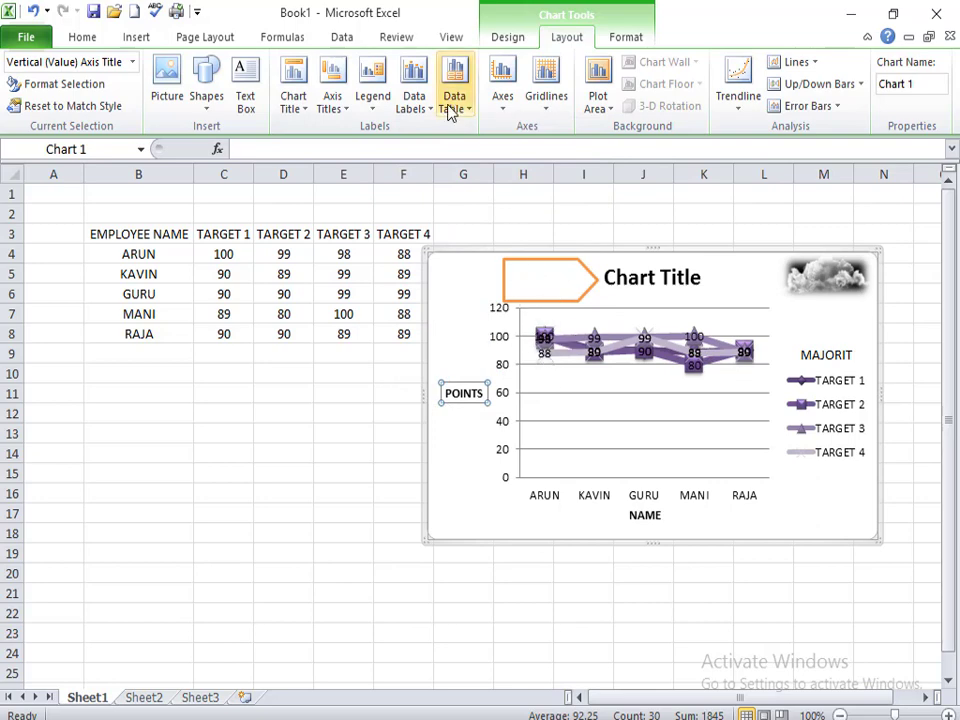
pyautogui.click(418, 108)
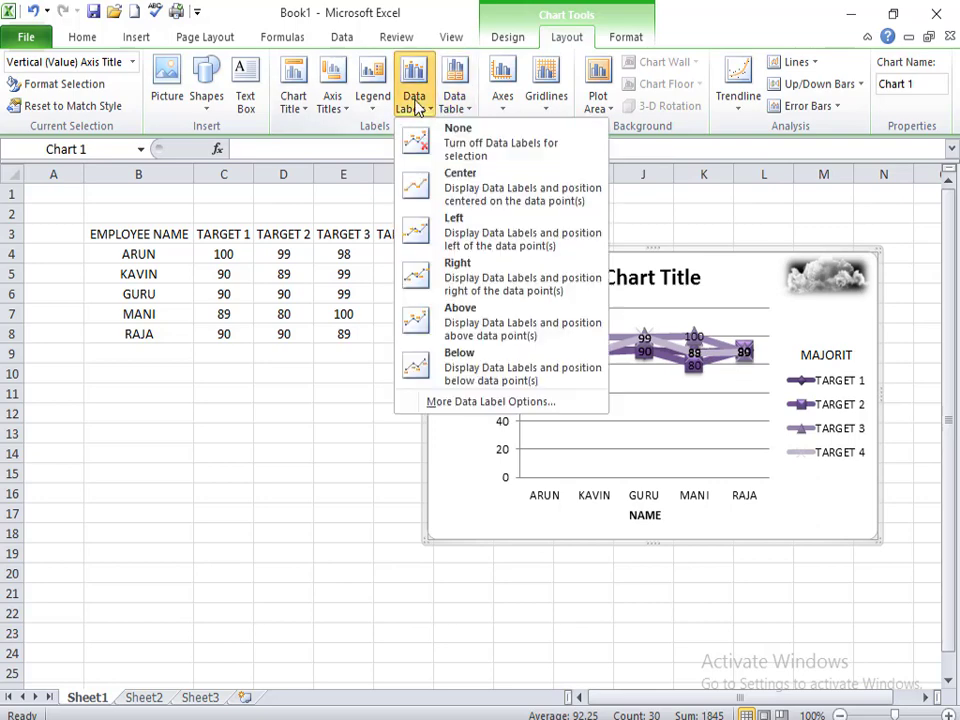
pyautogui.click(457, 143)
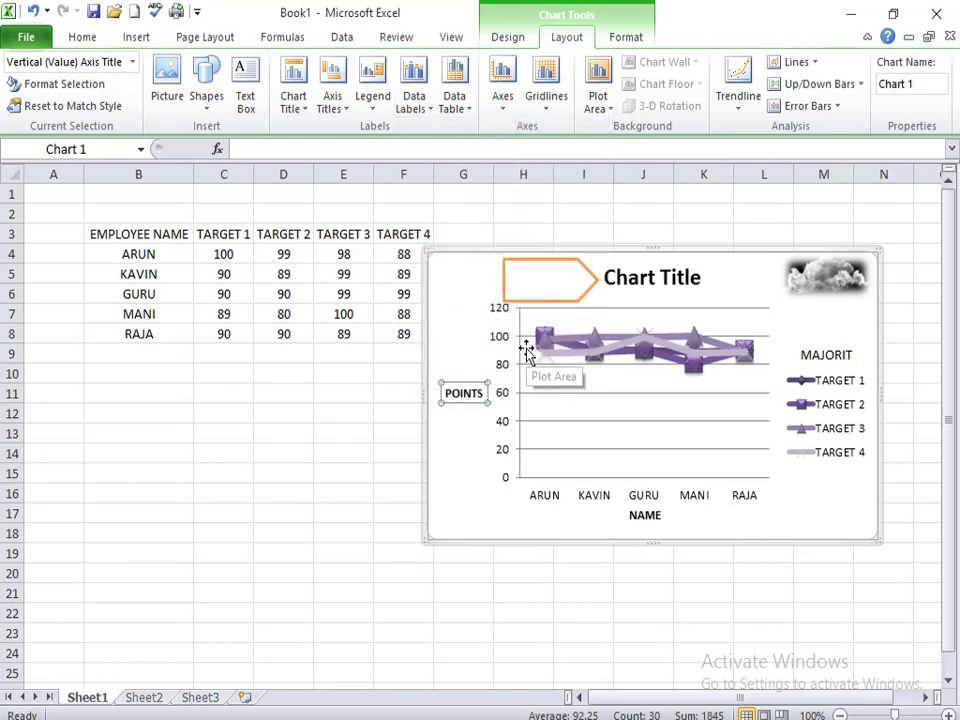
pyautogui.moveTo(694, 352)
pyautogui.click(414, 95)
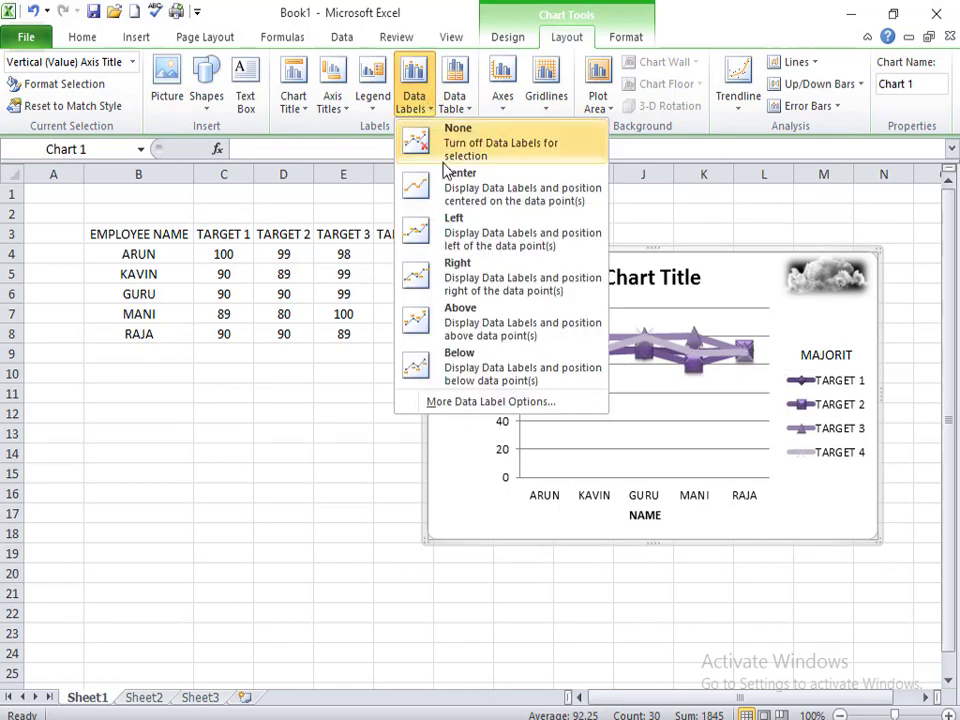
pyautogui.click(448, 203)
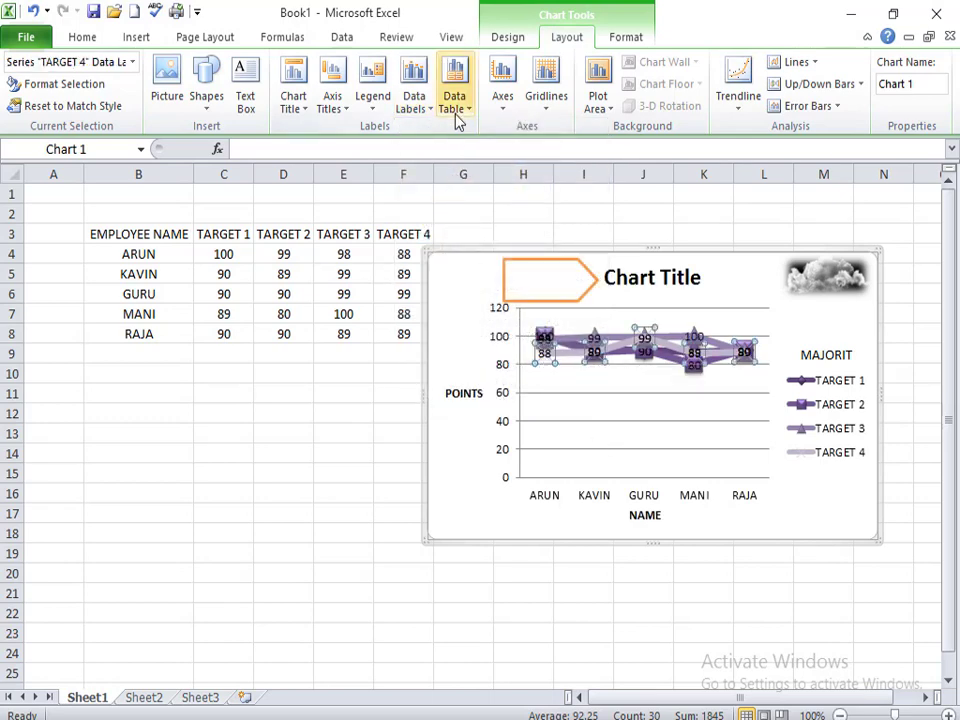
# Try Left, Right and Above label positions, then place the labels Below the data points.
pyautogui.click(418, 108)
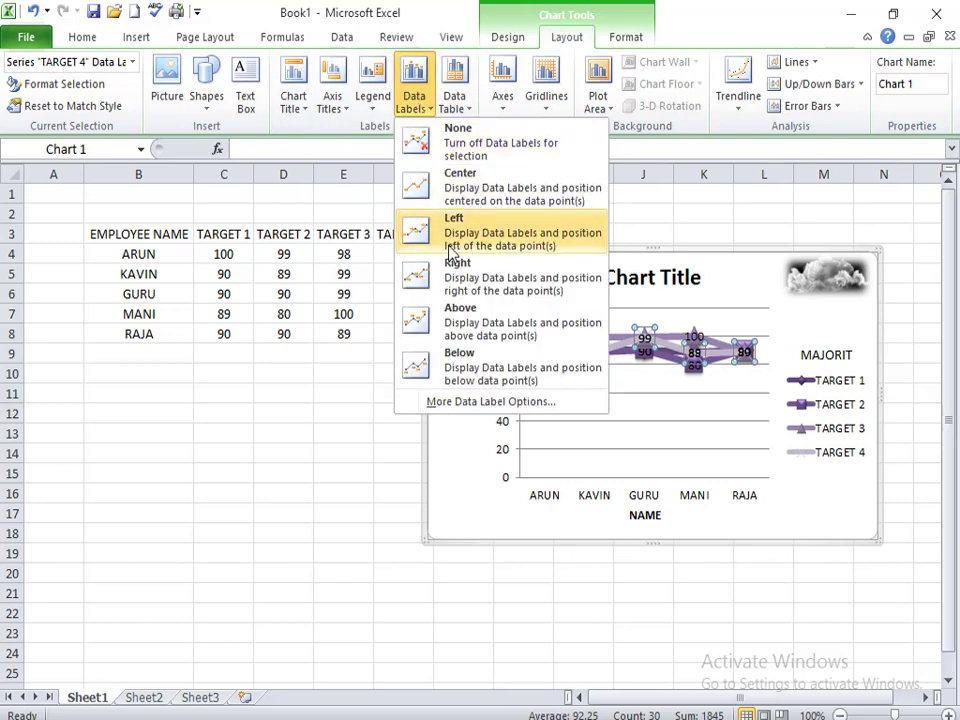
pyautogui.click(447, 248)
pyautogui.click(414, 100)
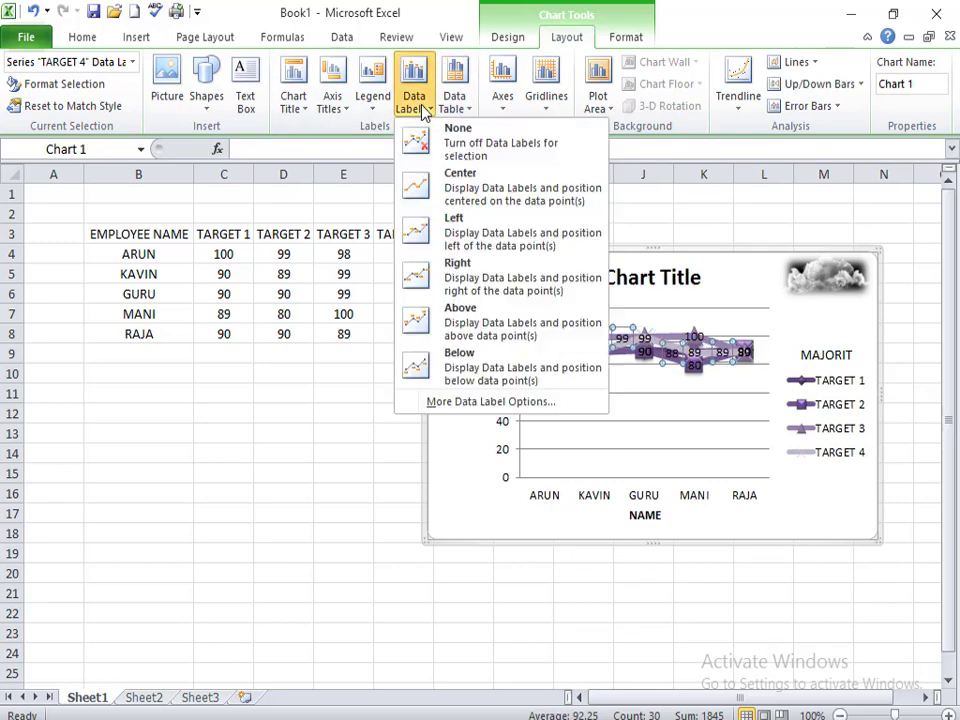
pyautogui.click(487, 270)
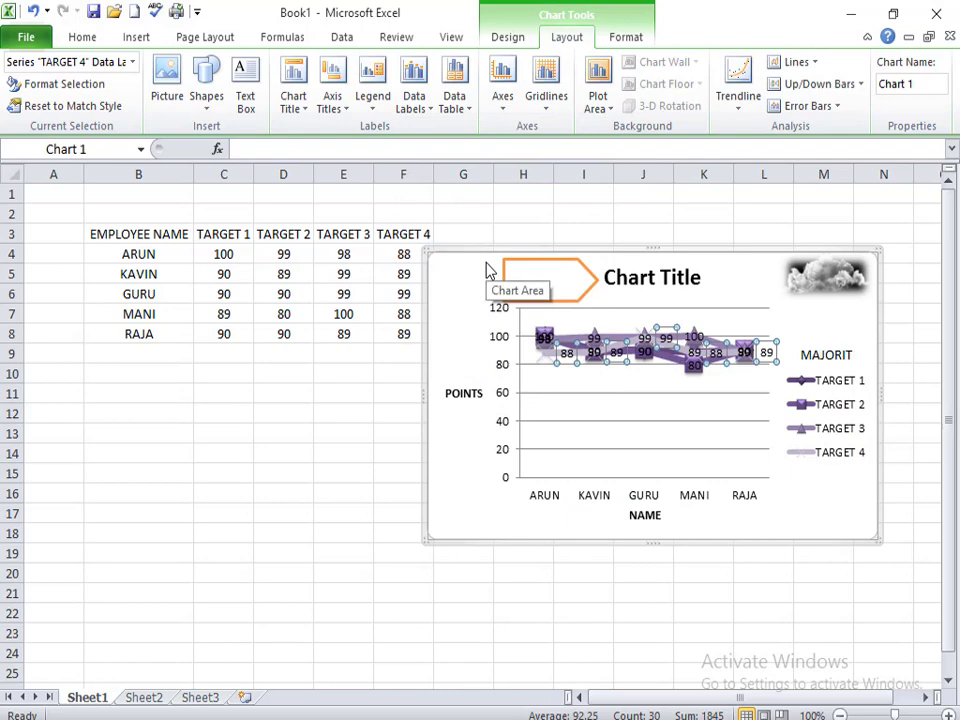
pyautogui.click(414, 100)
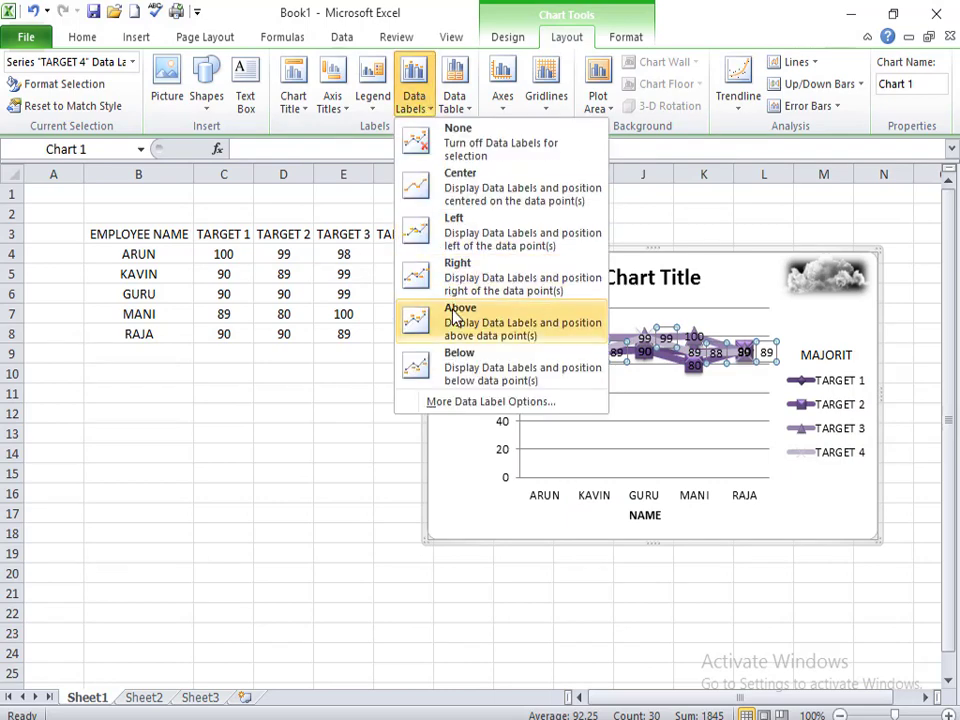
pyautogui.click(455, 316)
pyautogui.click(415, 105)
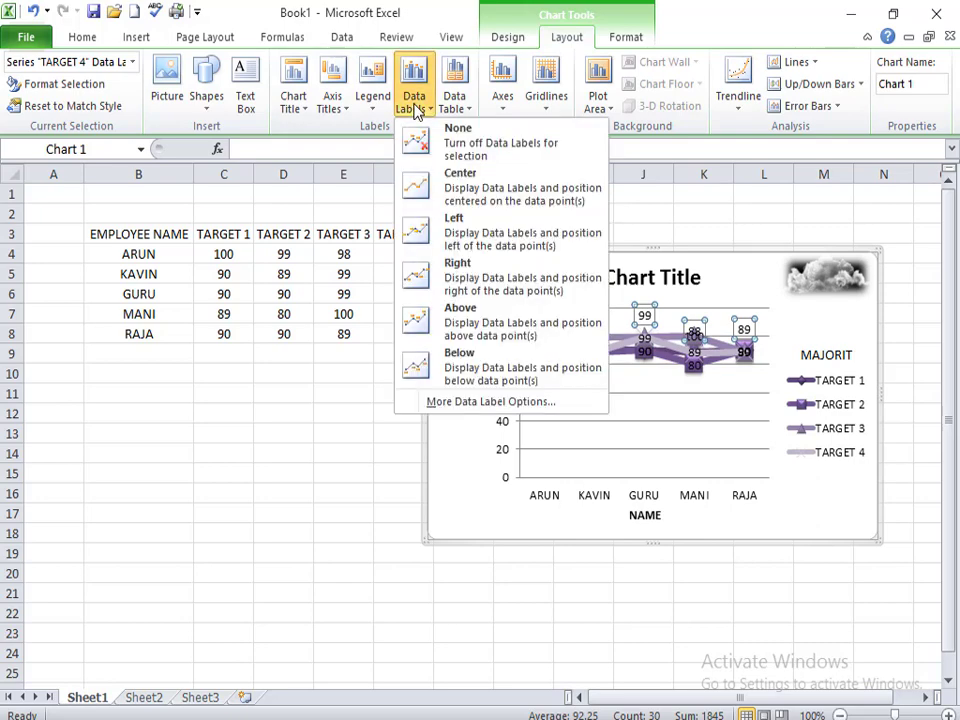
pyautogui.click(405, 365)
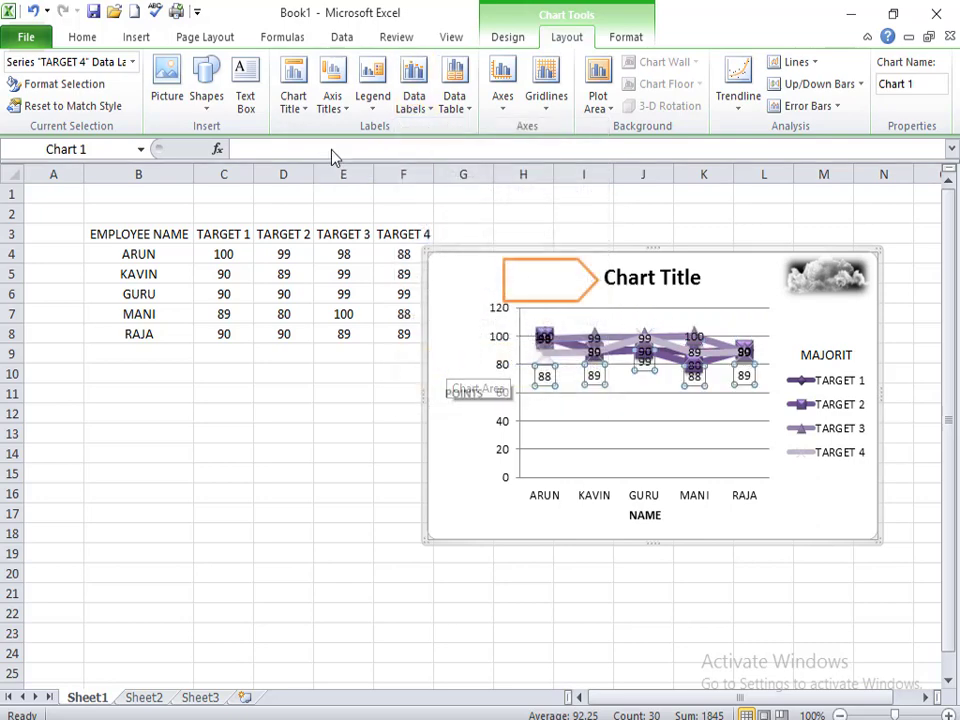
pyautogui.click(388, 108)
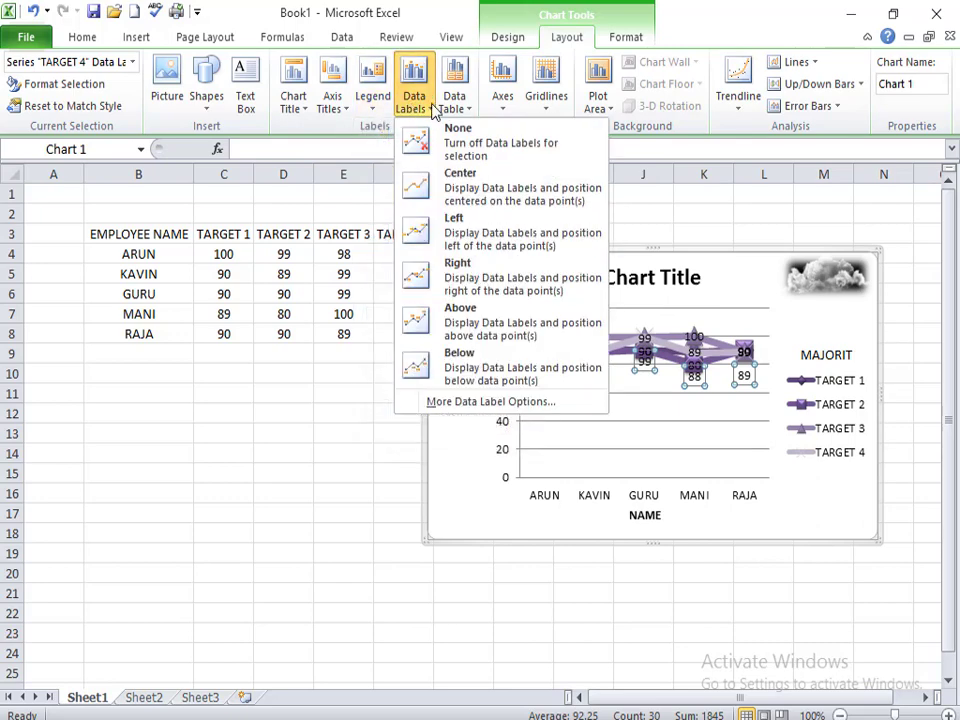
pyautogui.click(454, 105)
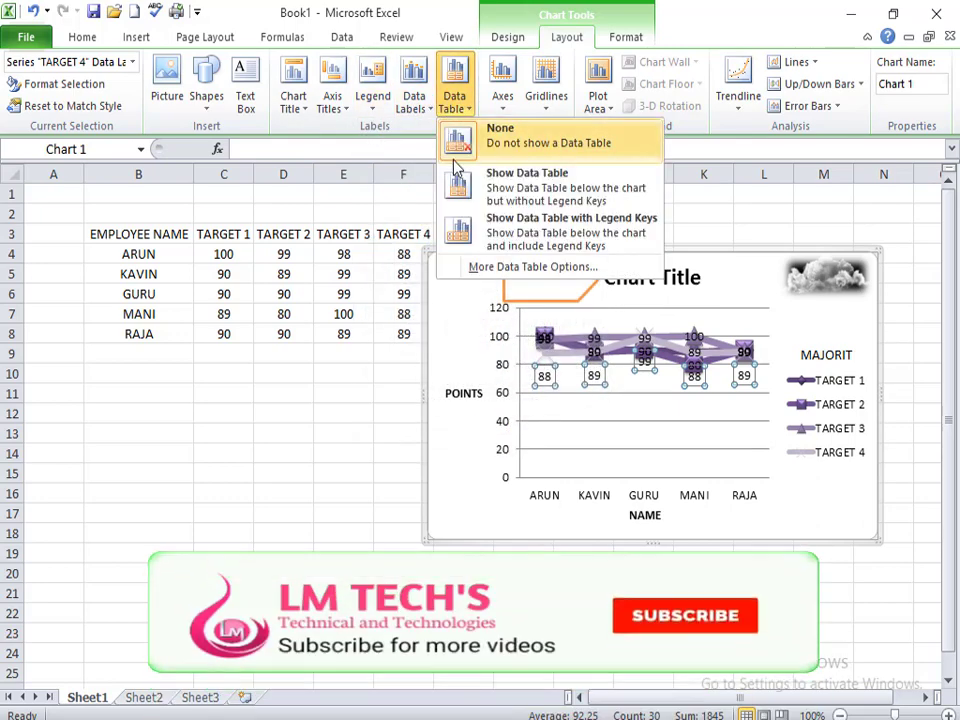
# Show a data table beneath the chart, then switch it to the version with legend keys.
pyautogui.click(546, 140)
pyautogui.click(456, 100)
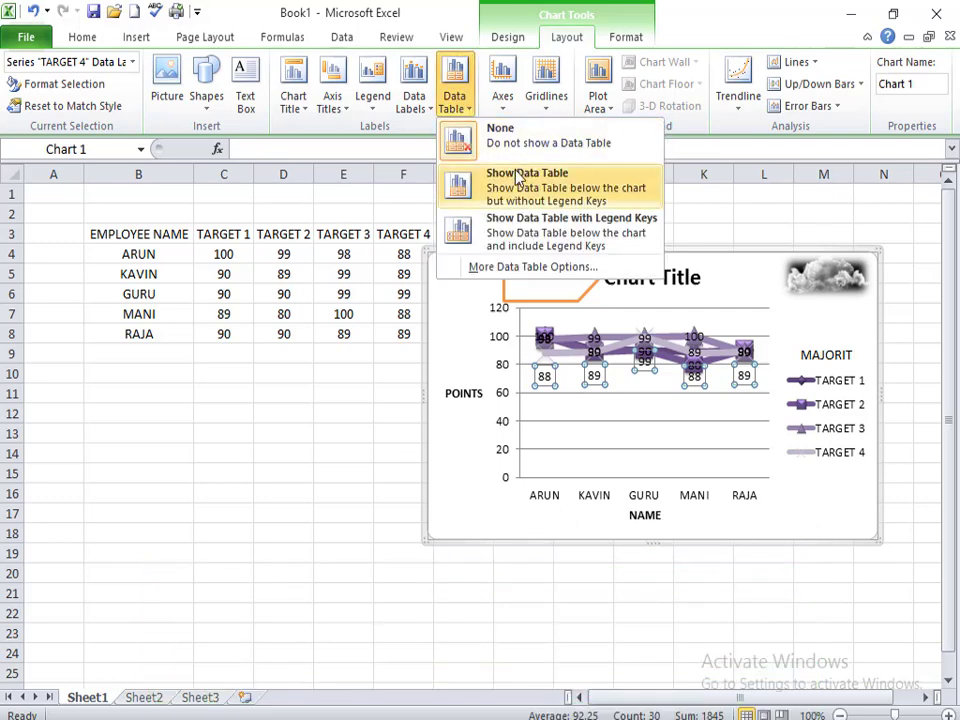
pyautogui.click(518, 186)
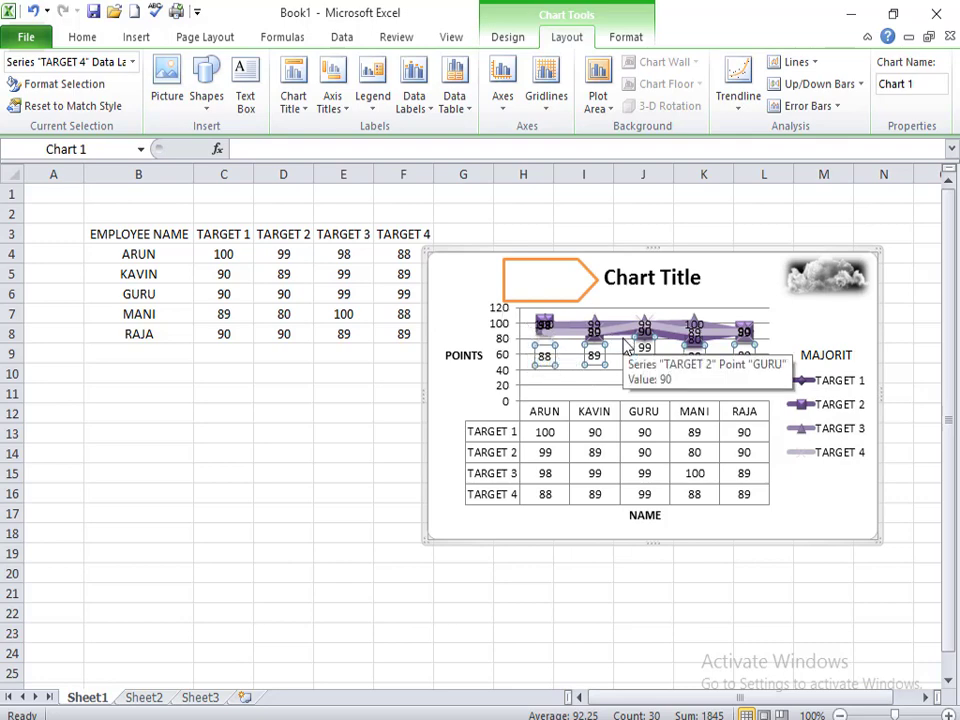
pyautogui.click(462, 104)
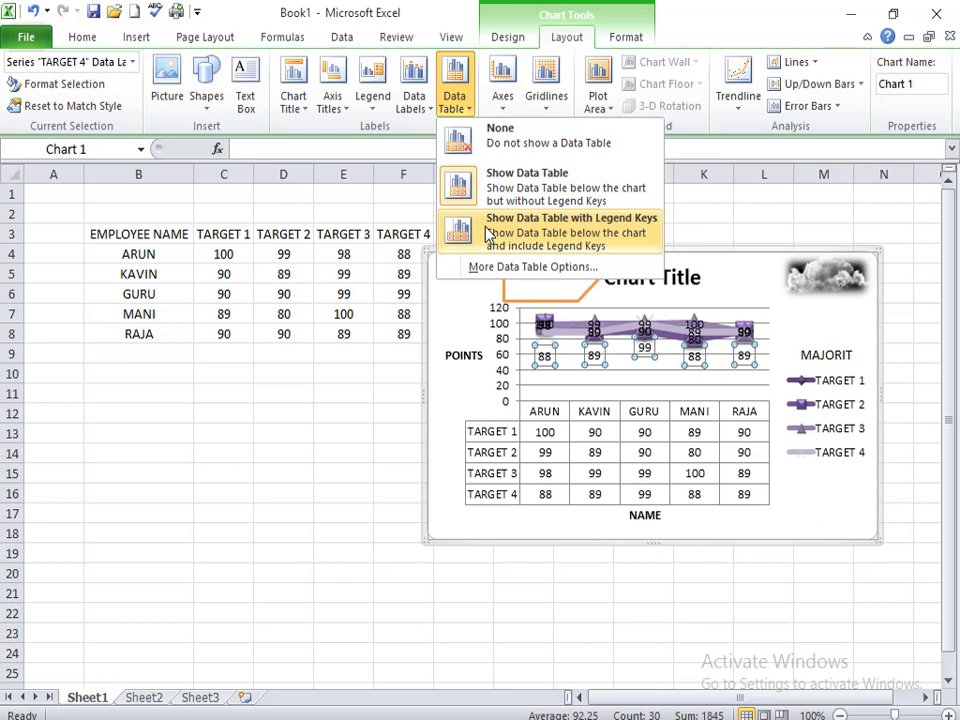
pyautogui.click(489, 233)
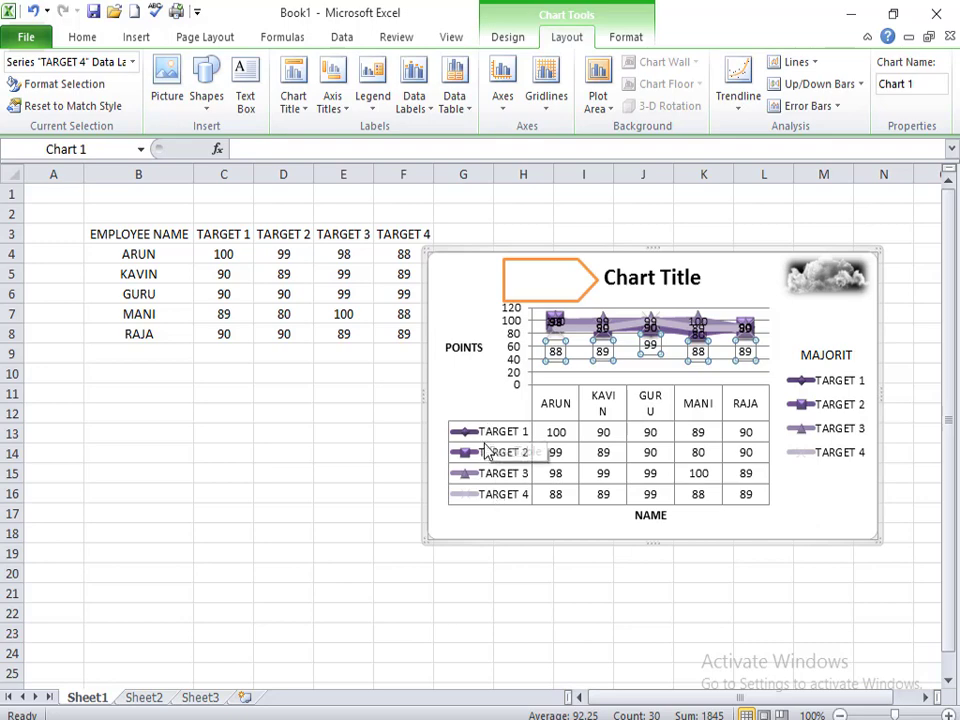
# Select the whole chart area and bring up the axis display options.
pyautogui.click(783, 512)
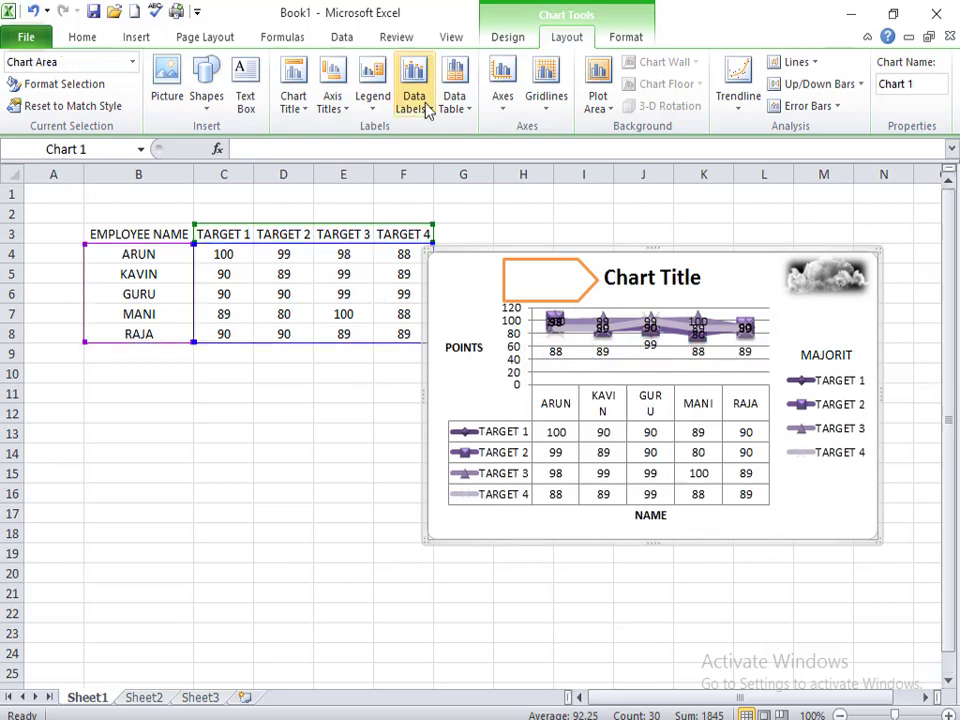
pyautogui.click(500, 100)
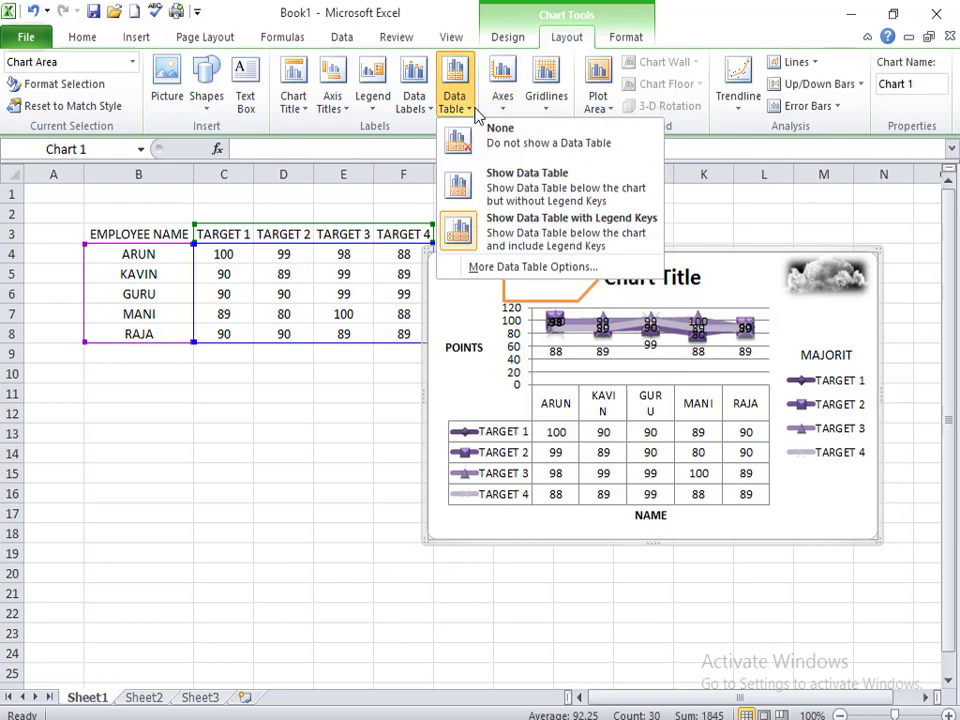
pyautogui.click(514, 220)
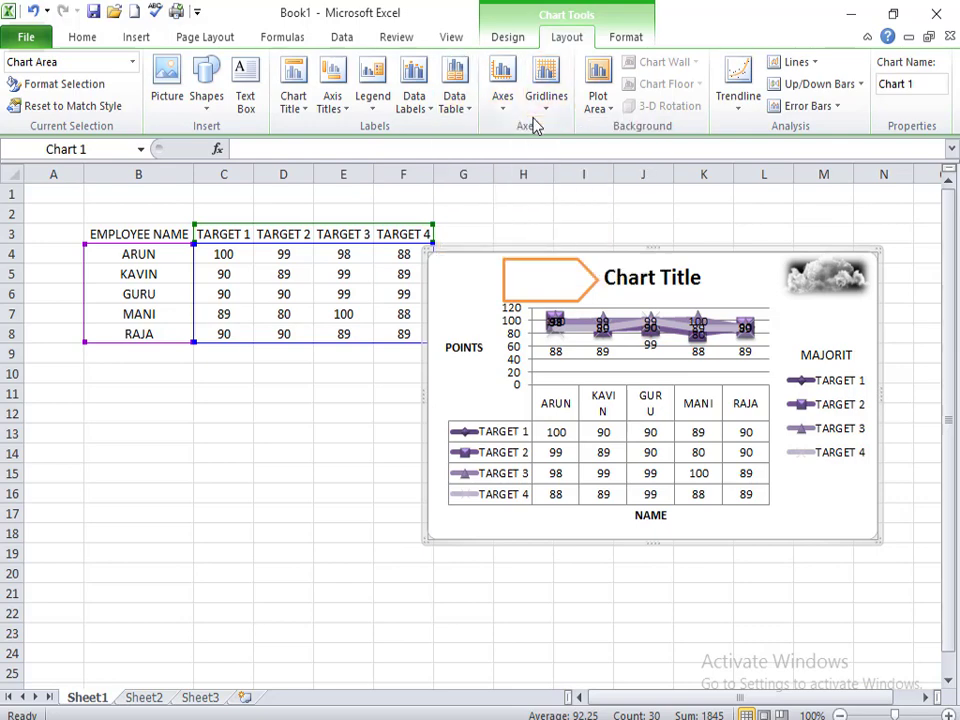
pyautogui.click(503, 107)
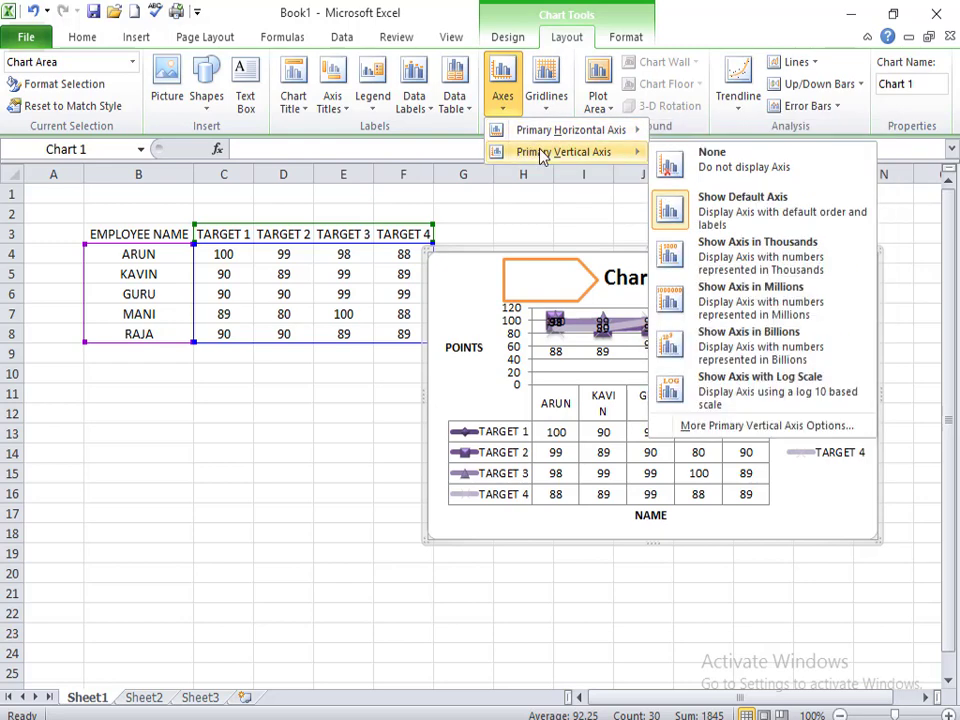
pyautogui.moveTo(570, 130)
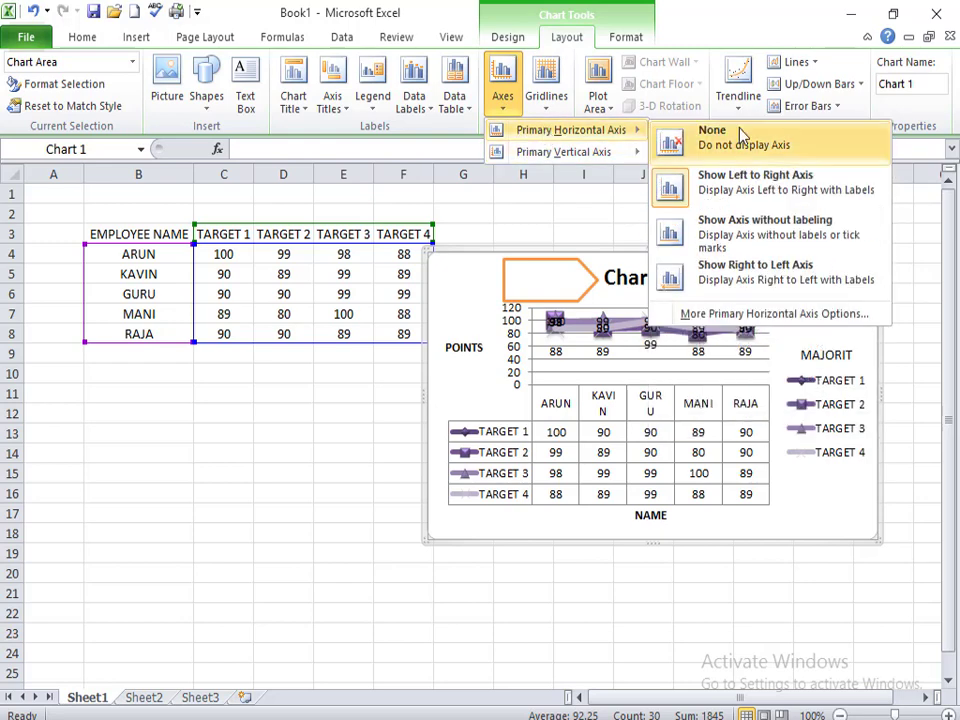
# Keep the horizontal axis left-to-right and remove the data table from the chart.
pyautogui.click(767, 189)
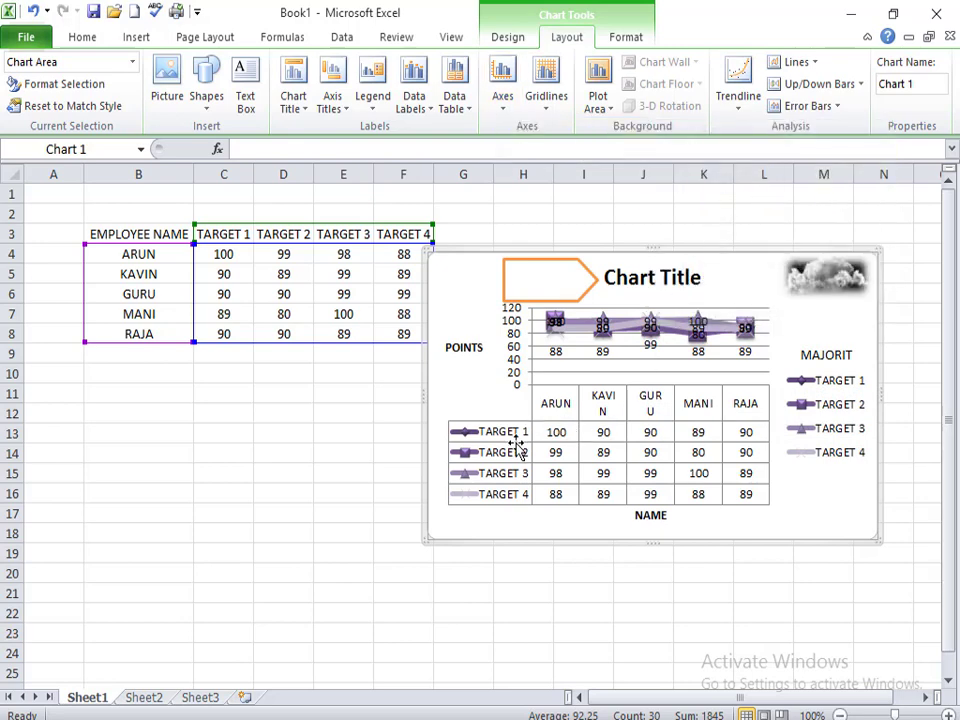
pyautogui.click(454, 100)
pyautogui.click(476, 150)
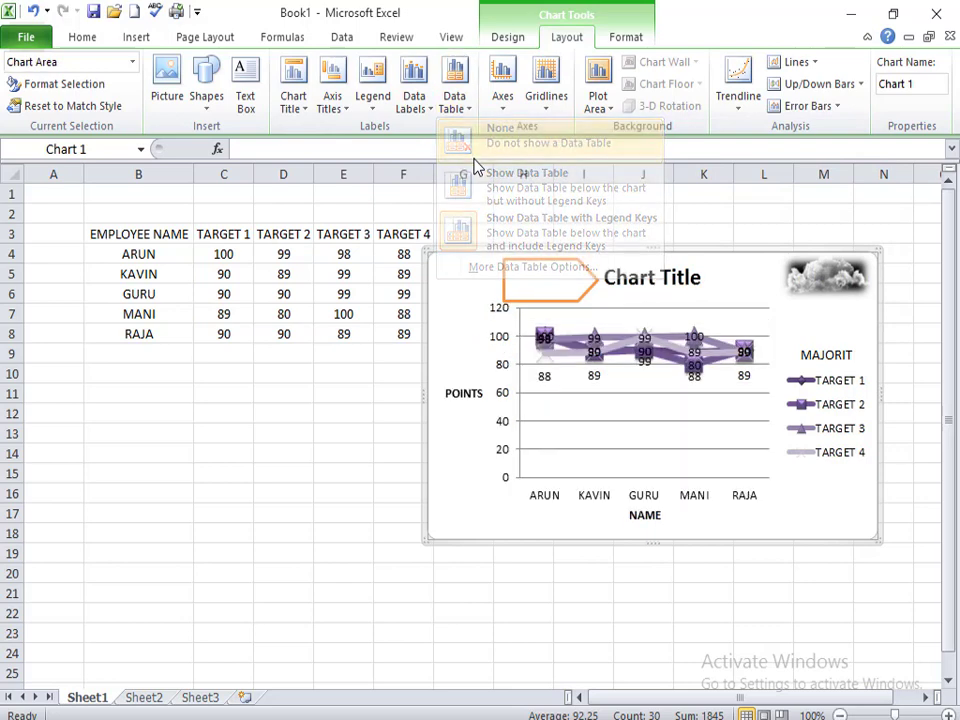
# Try horizontal axis options (no labels, right-to-left), undo the reversal, and open vertical axis choices.
pyautogui.click(503, 100)
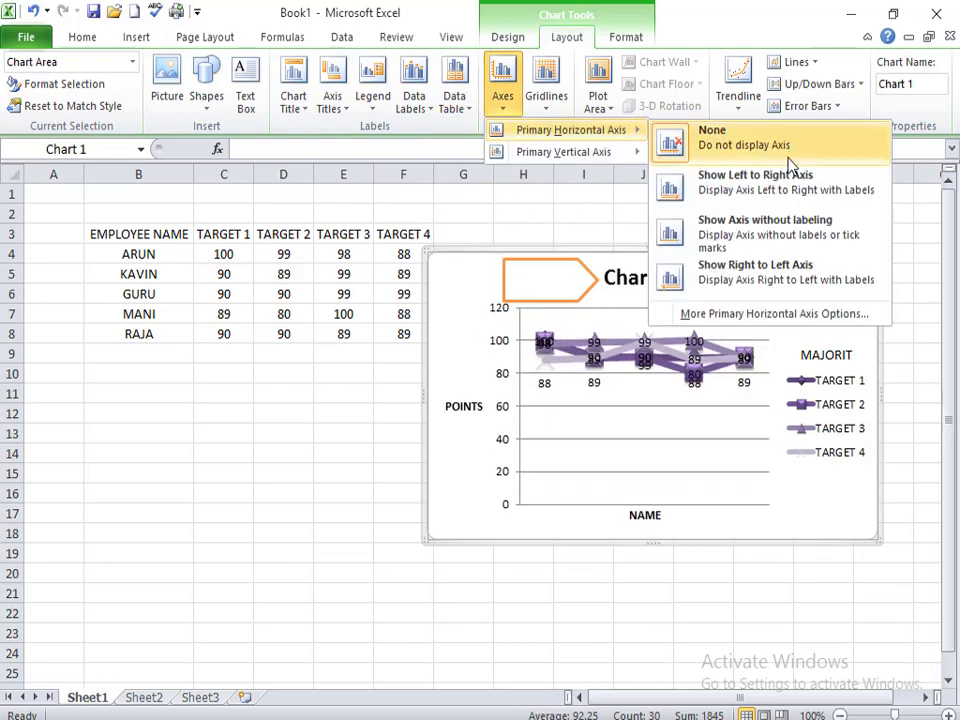
pyautogui.click(738, 190)
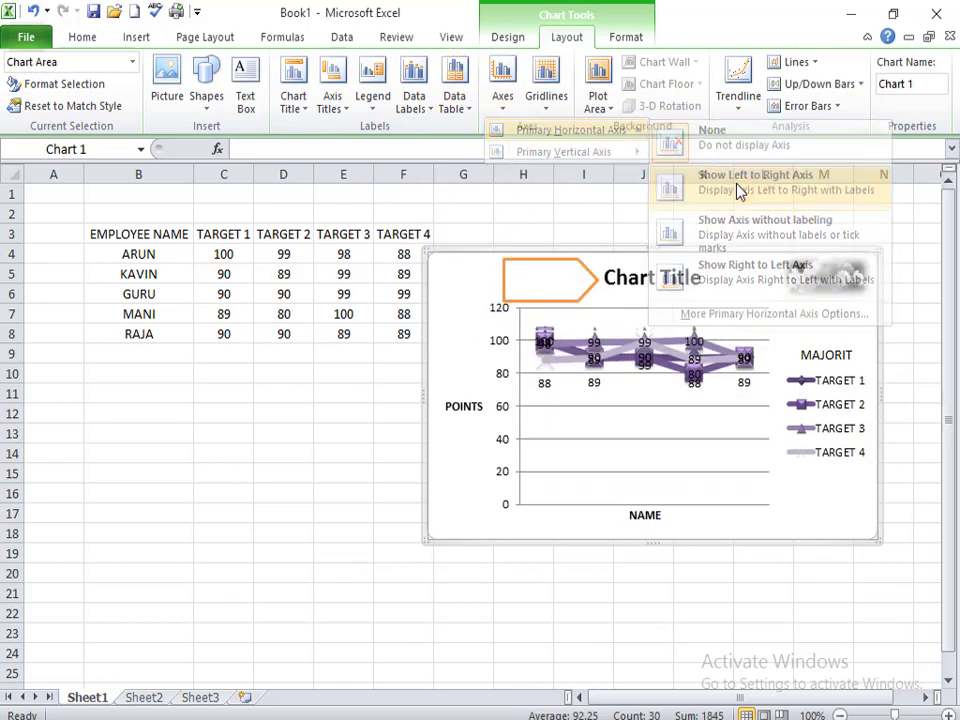
pyautogui.click(503, 100)
pyautogui.moveTo(570, 130)
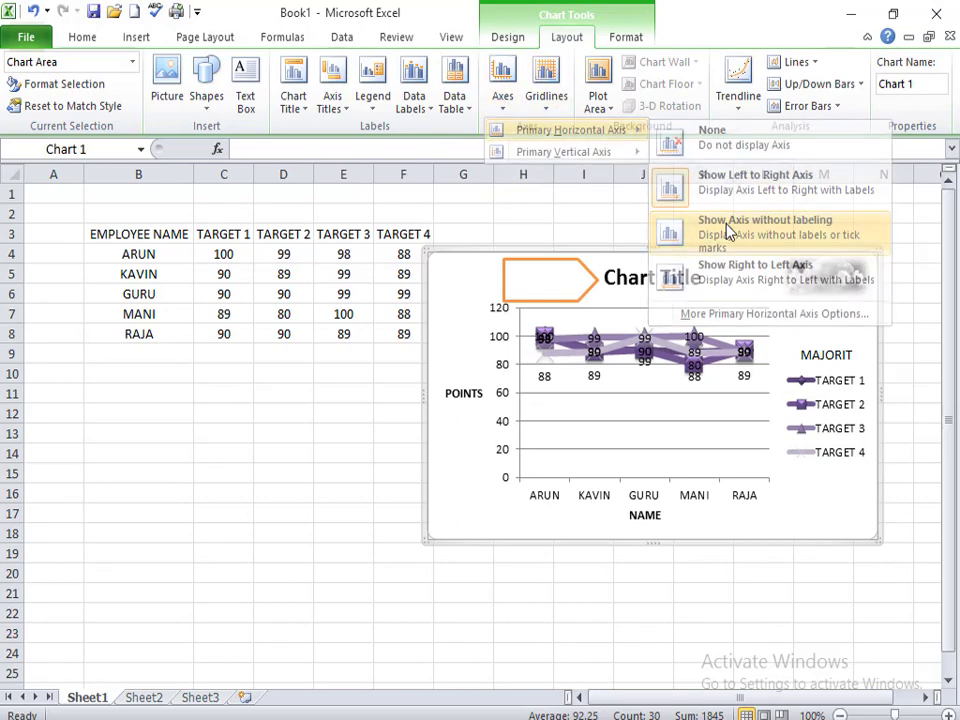
pyautogui.click(729, 229)
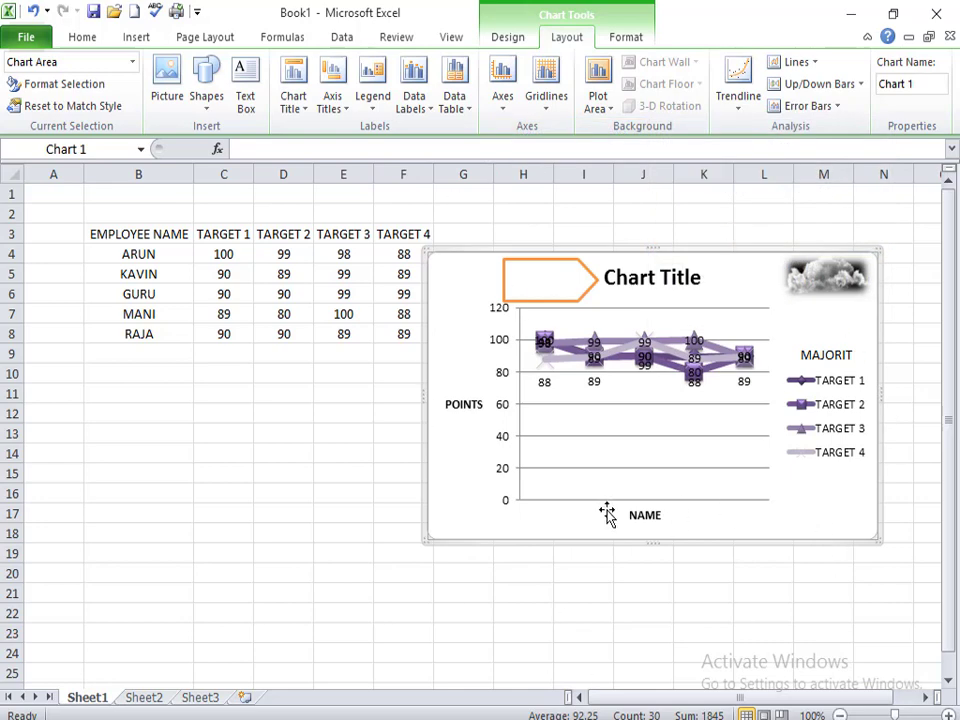
pyautogui.click(501, 95)
pyautogui.moveTo(570, 130)
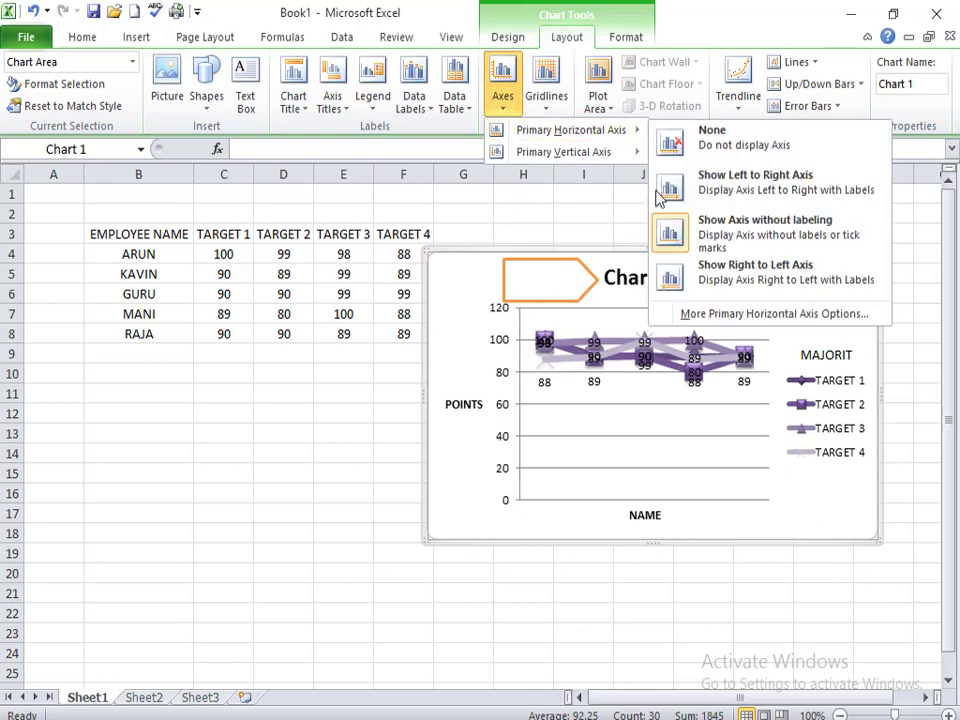
pyautogui.click(718, 281)
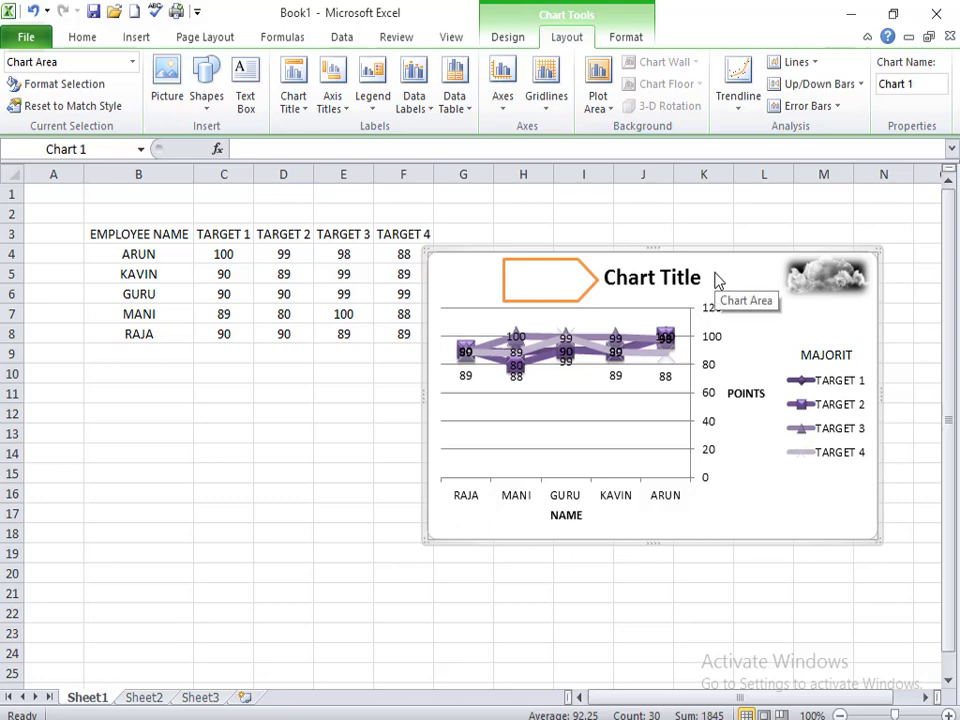
pyautogui.hotkey('ctrl', 'z')
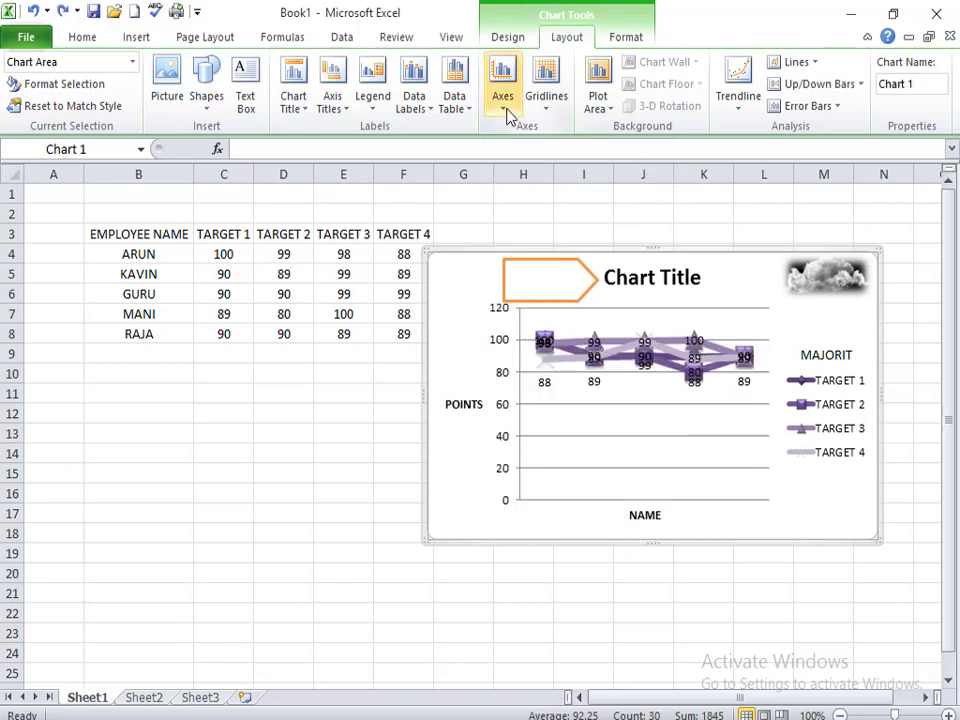
pyautogui.click(509, 117)
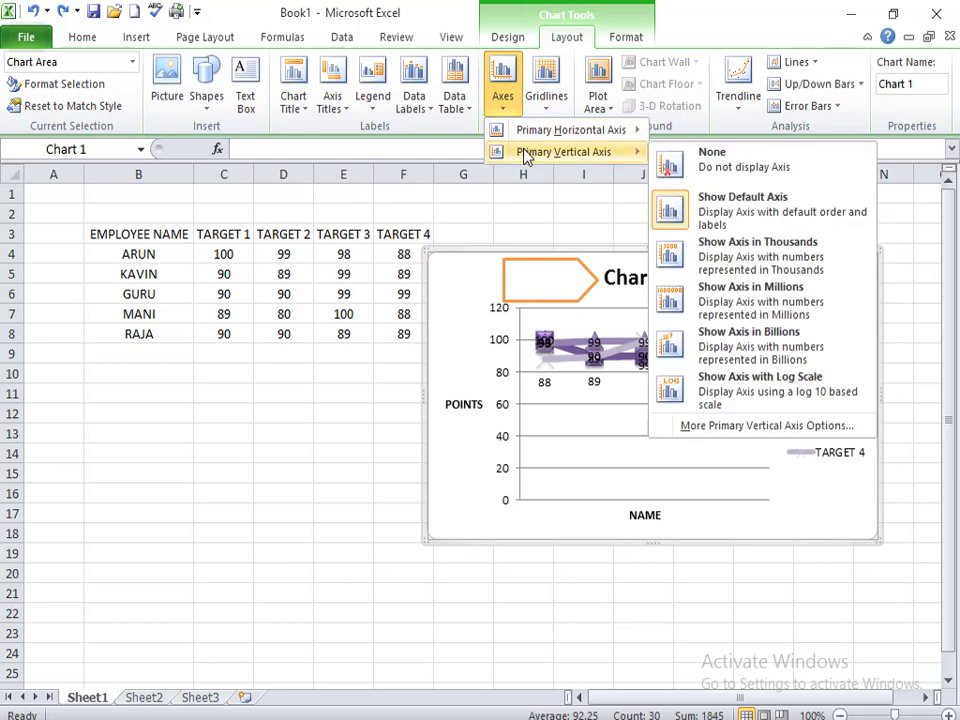
pyautogui.moveTo(563, 151)
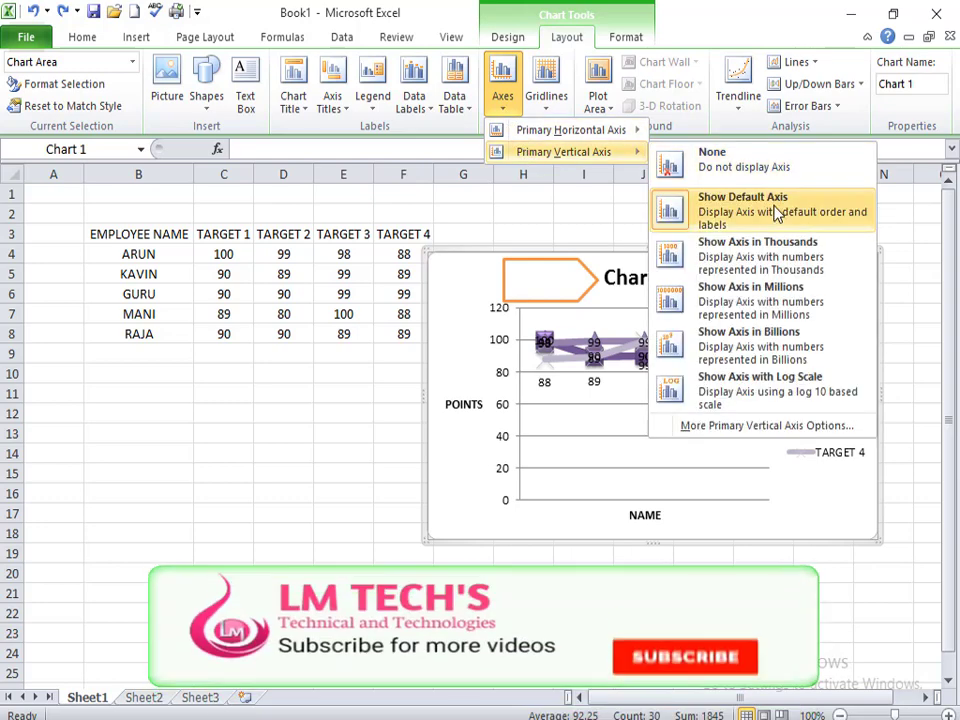
# Try showing the vertical axis in thousands, millions and none, then undo back to the default 0–120 scale.
pyautogui.click(777, 215)
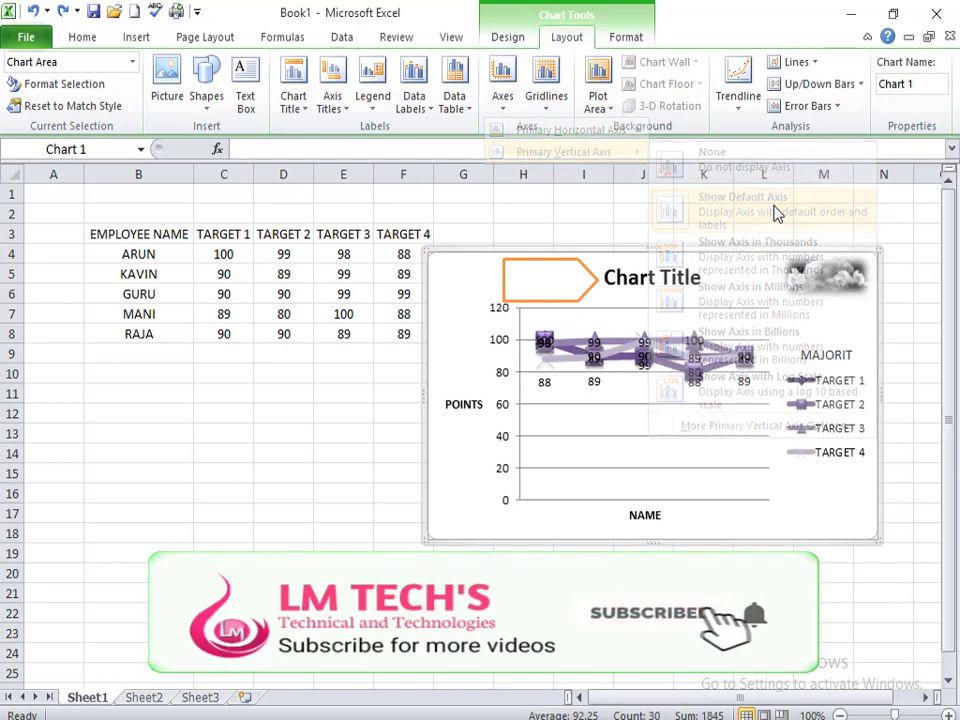
pyautogui.click(499, 104)
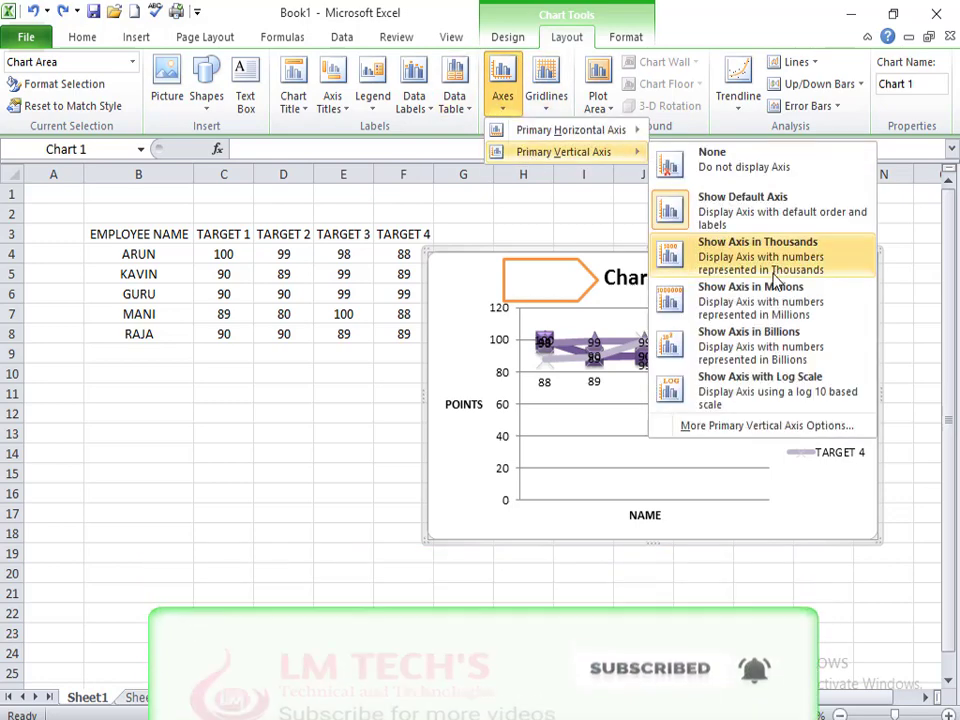
pyautogui.moveTo(563, 152)
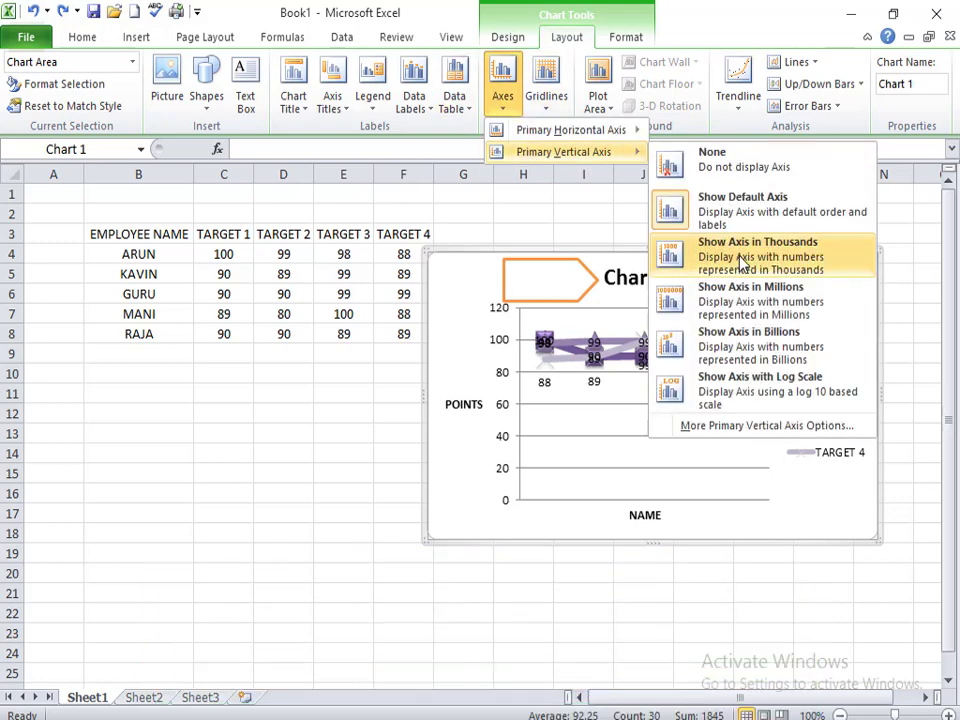
pyautogui.click(741, 262)
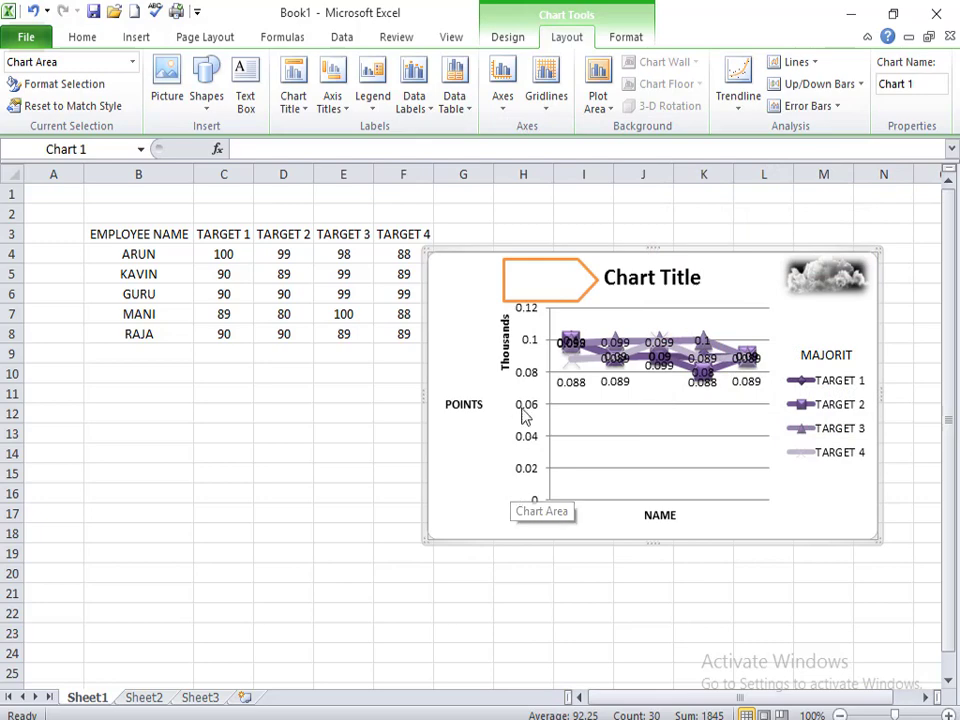
pyautogui.click(504, 108)
pyautogui.moveTo(564, 152)
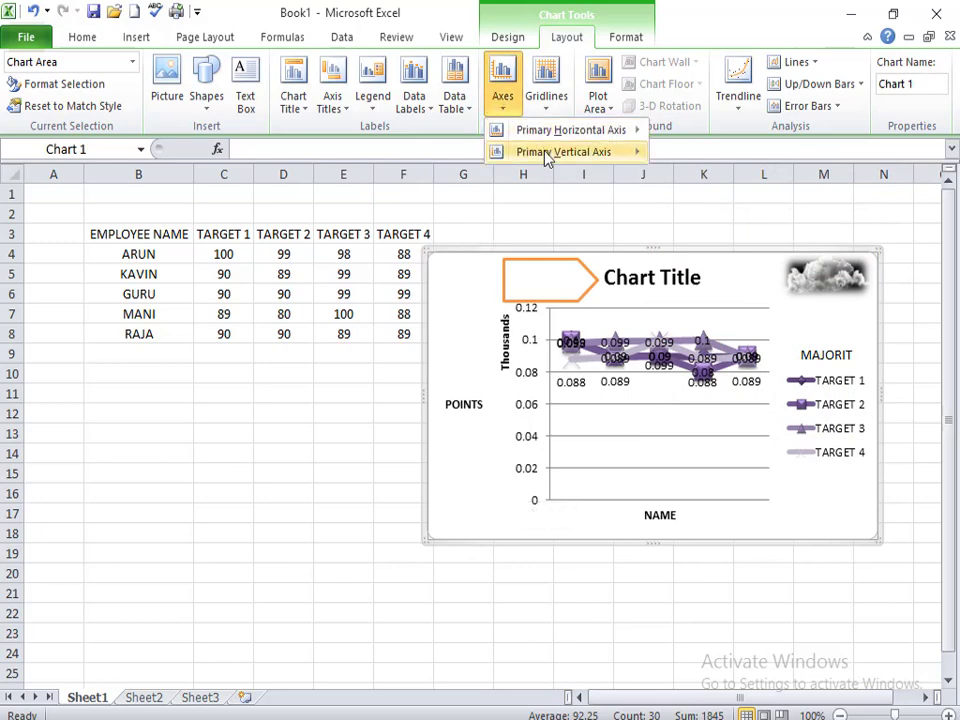
pyautogui.click(755, 305)
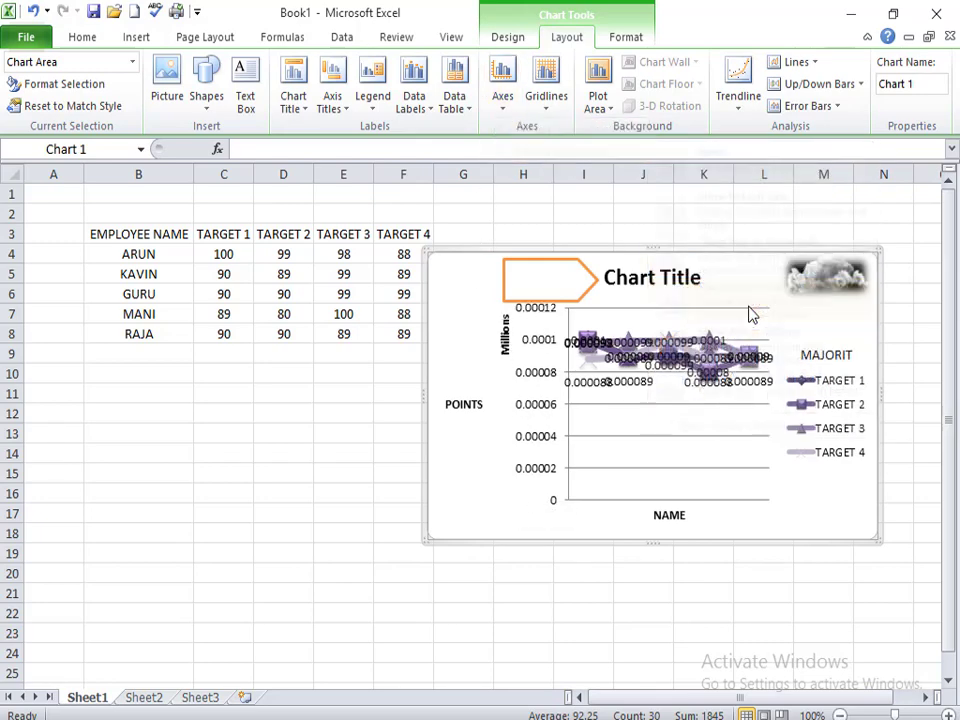
pyautogui.click(505, 108)
pyautogui.moveTo(563, 152)
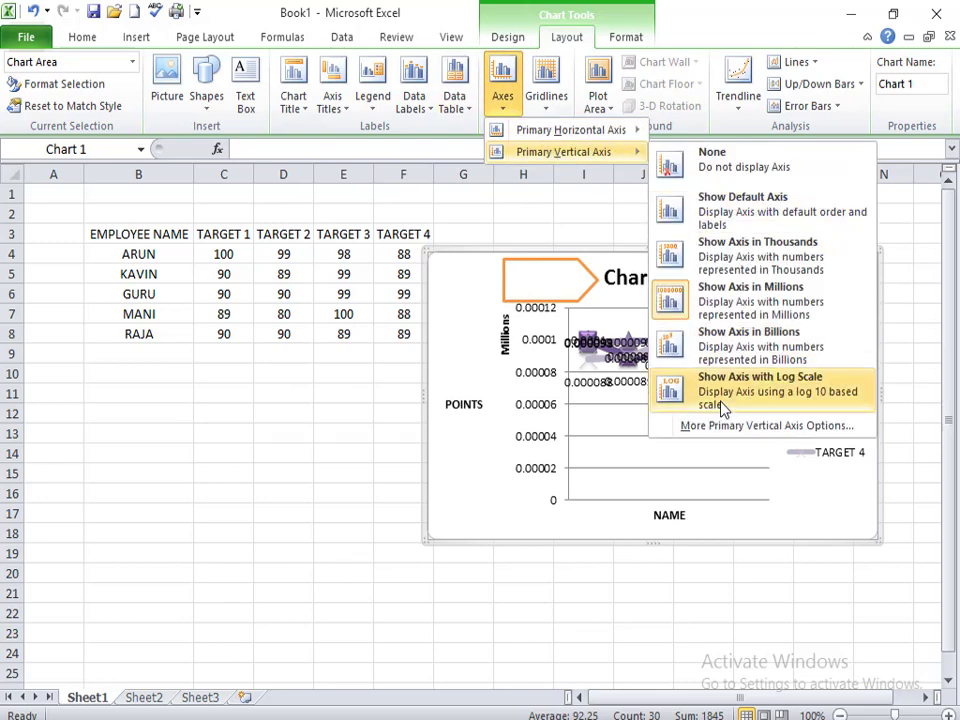
pyautogui.click(767, 189)
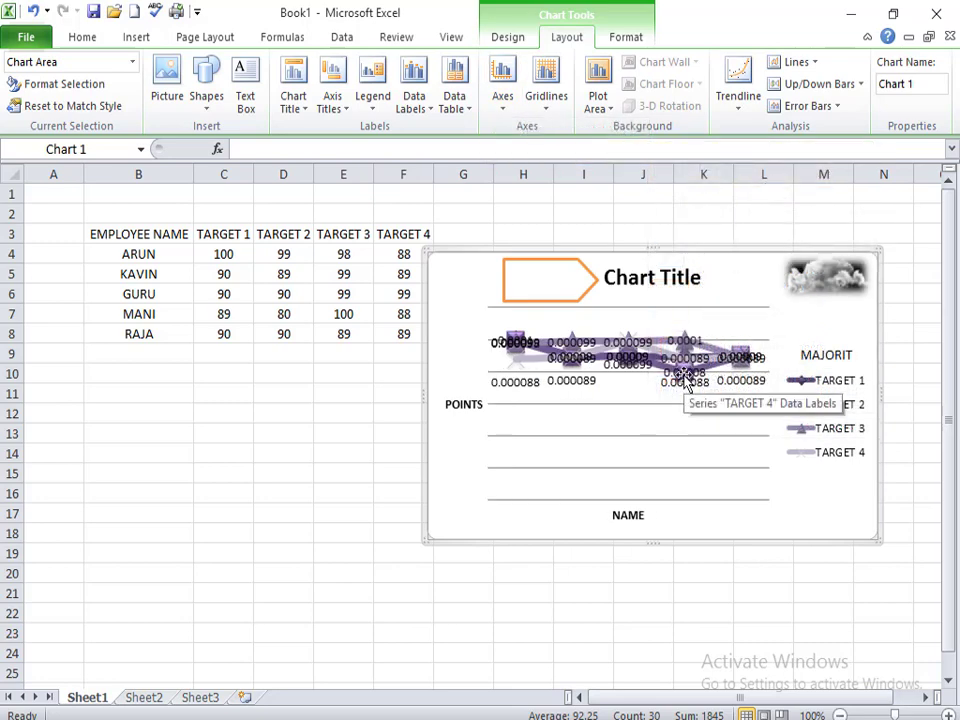
pyautogui.hotkey('ctrl', 'z')
pyautogui.hotkey('ctrl', 'z')
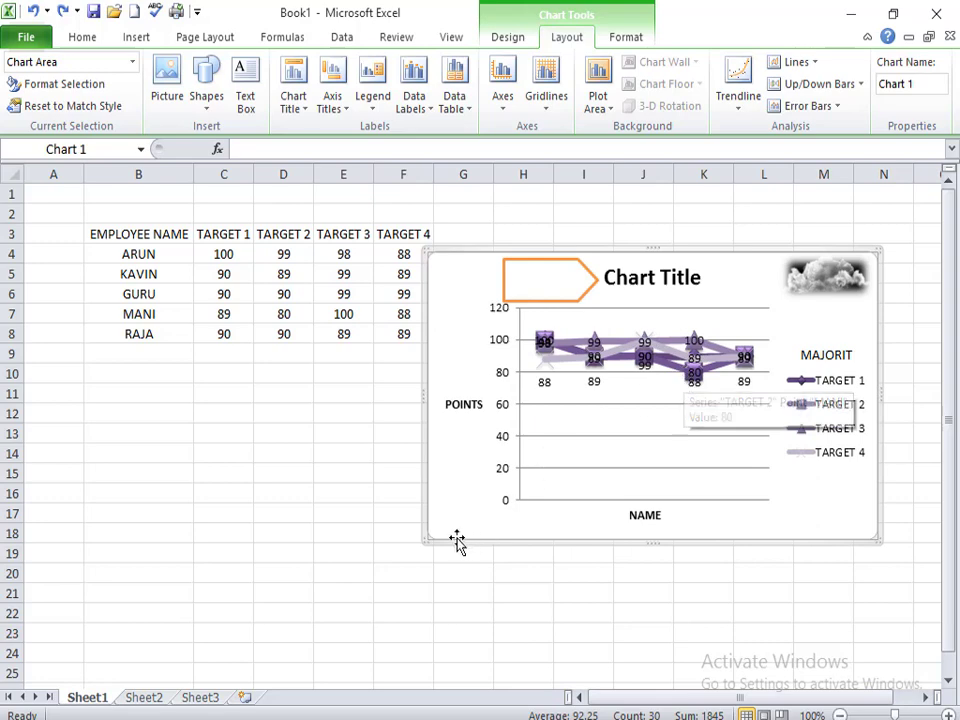
pyautogui.click(456, 510)
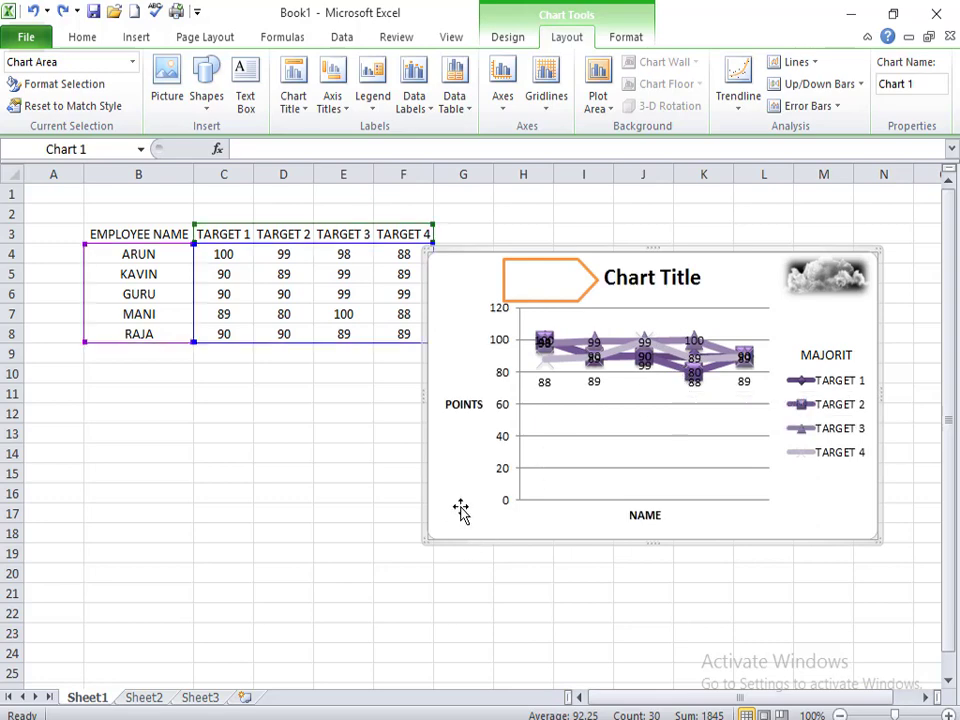
# Toggle the plot area fill off and back, then apply the black-background chart style with red lines.
pyautogui.click(594, 105)
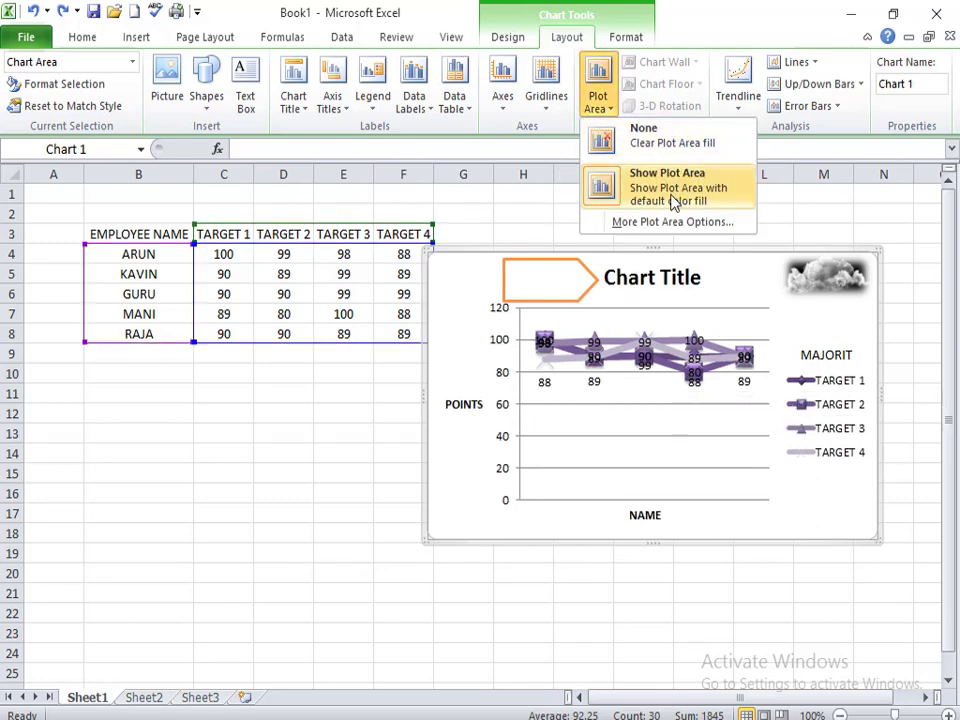
pyautogui.click(662, 145)
pyautogui.click(600, 100)
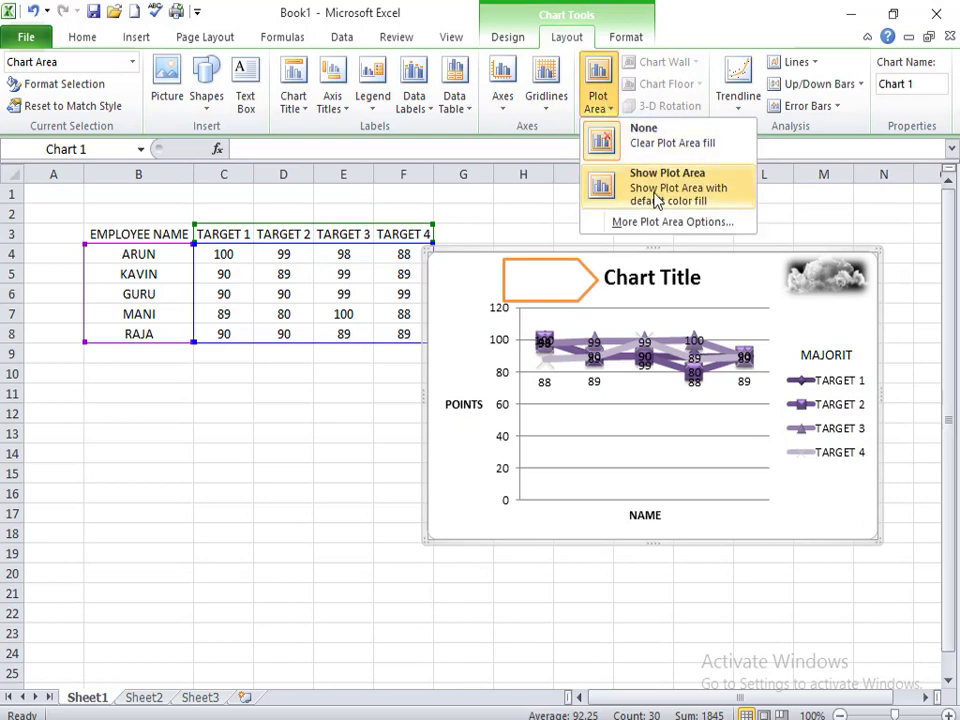
pyautogui.click(657, 200)
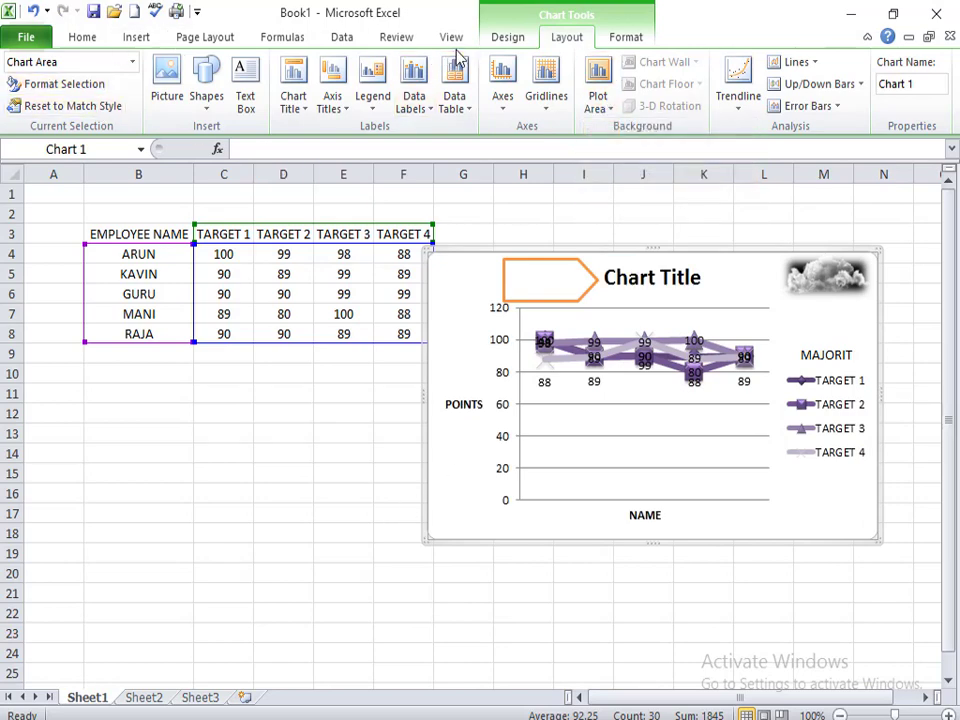
pyautogui.click(505, 37)
pyautogui.click(862, 104)
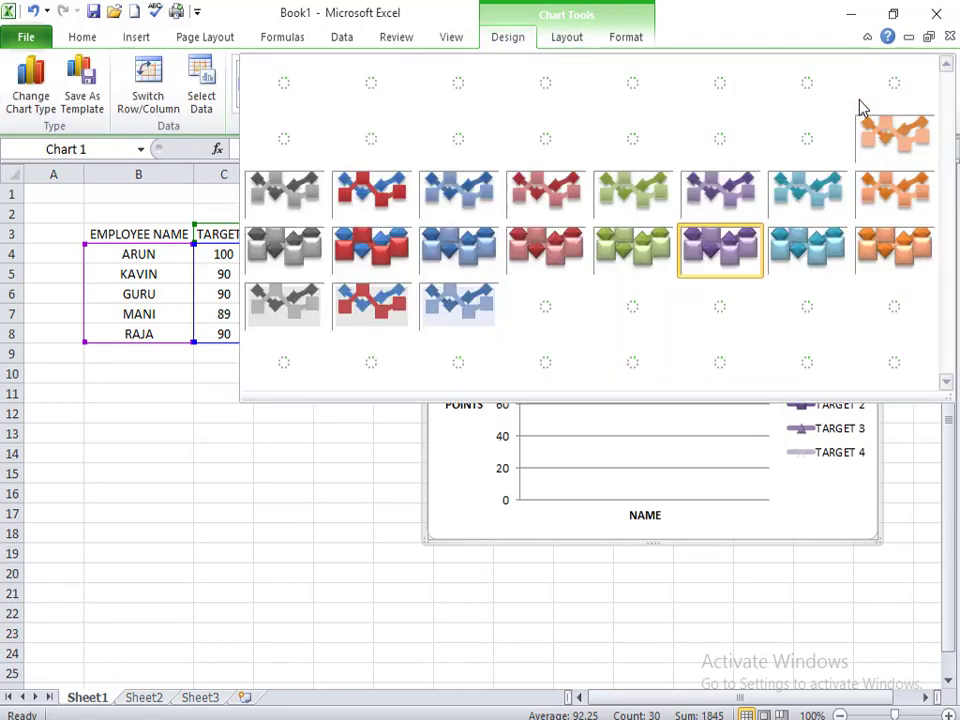
pyautogui.click(538, 388)
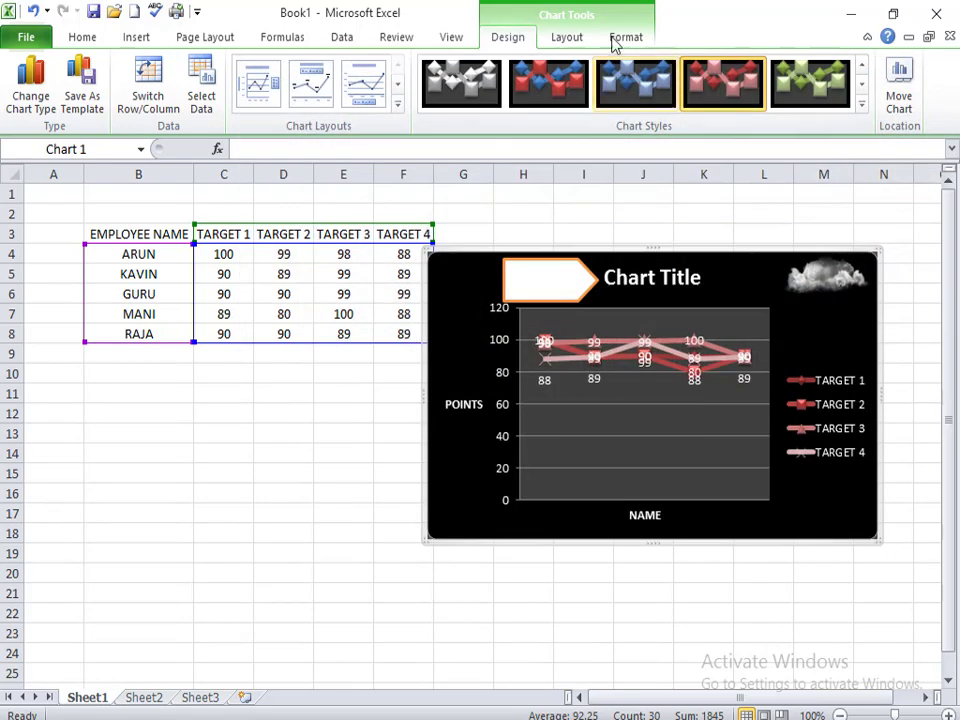
# Try removing the grey plot area fill twice, undoing each time to keep it.
pyautogui.click(566, 38)
pyautogui.click(600, 100)
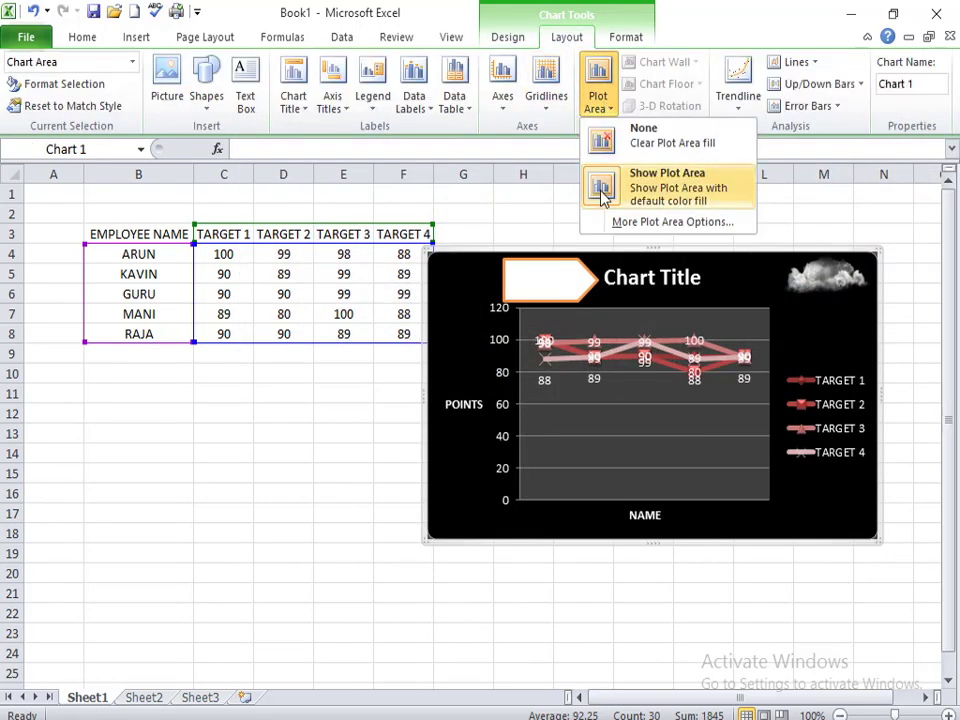
pyautogui.click(636, 135)
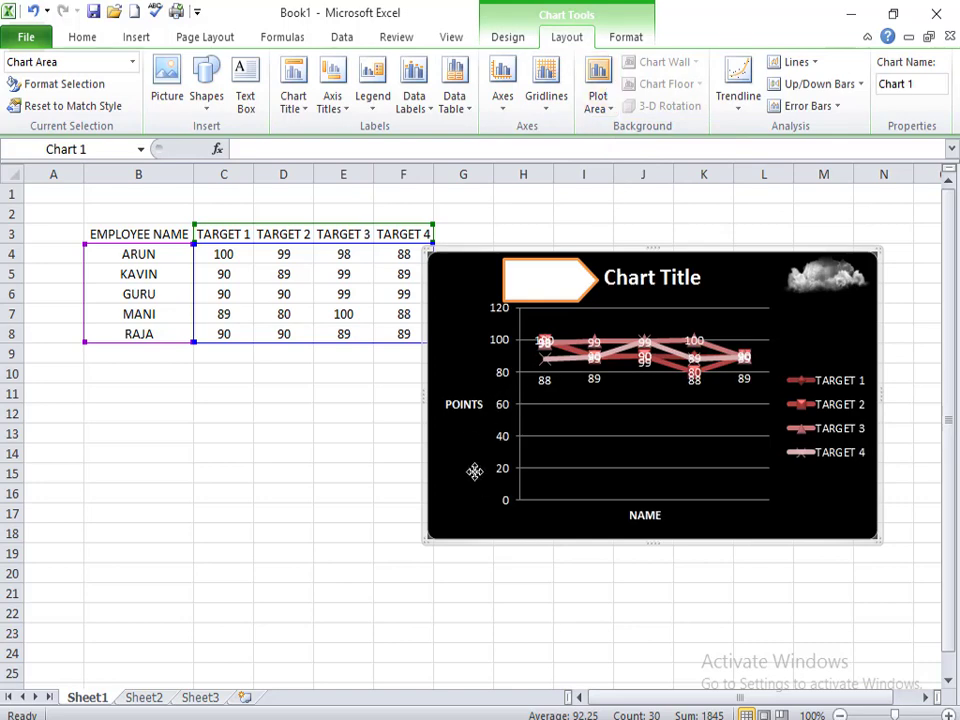
pyautogui.hotkey('ctrl', 'z')
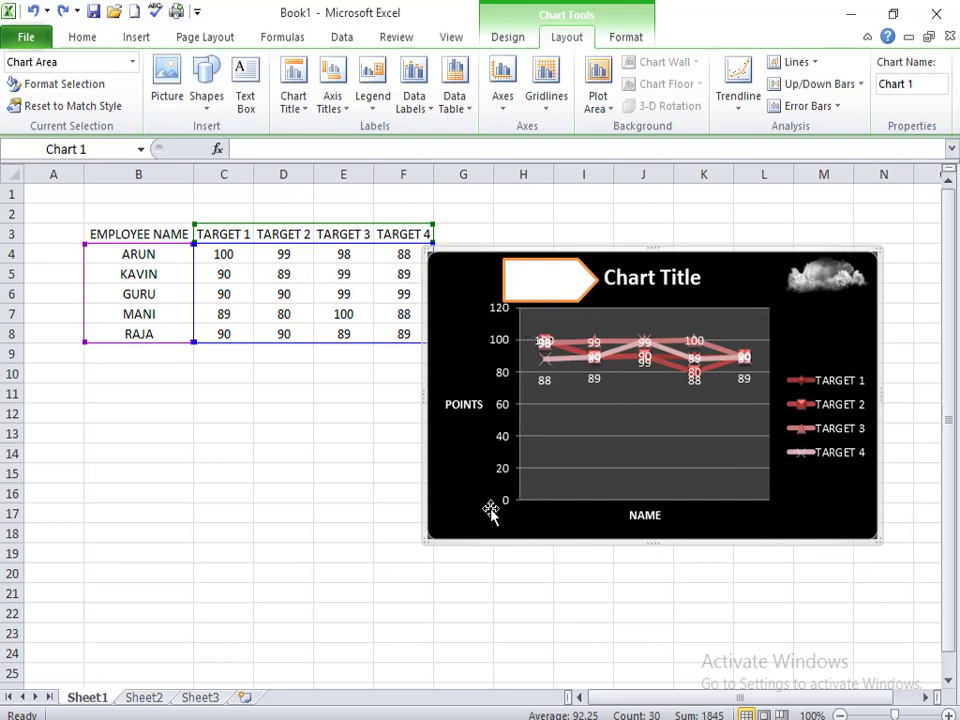
pyautogui.click(580, 462)
pyautogui.click(446, 515)
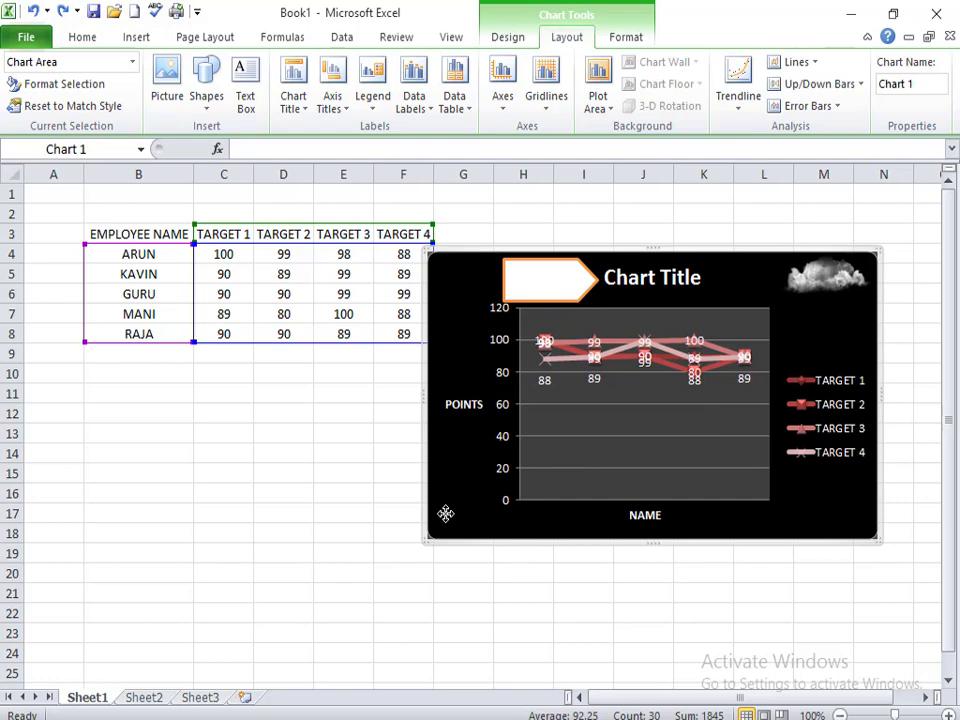
pyautogui.click(600, 100)
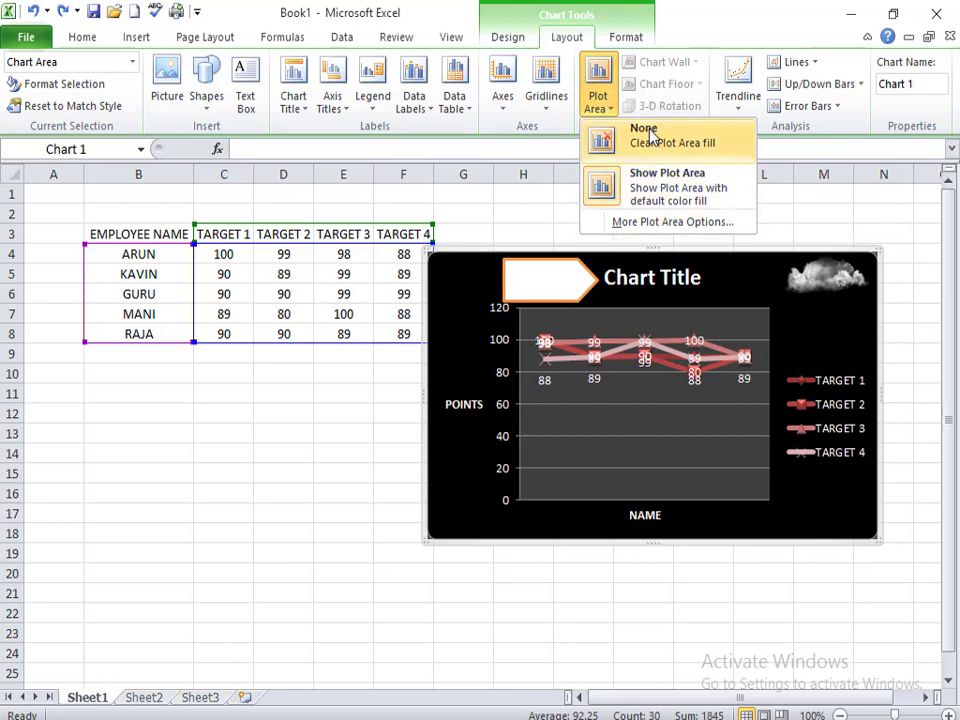
pyautogui.click(649, 137)
pyautogui.click(668, 415)
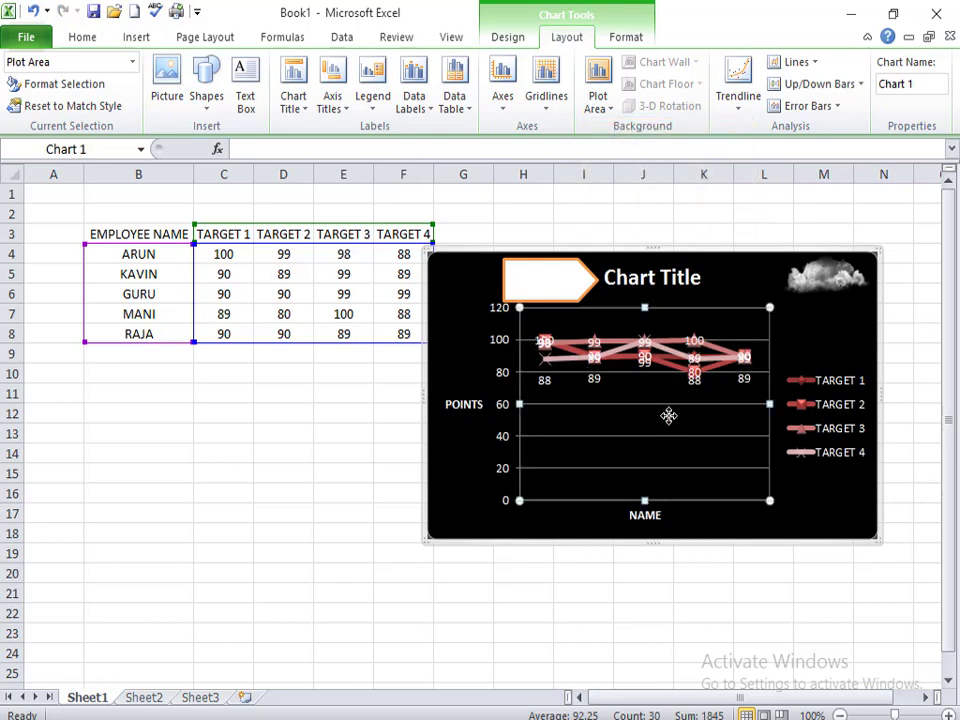
pyautogui.click(498, 482)
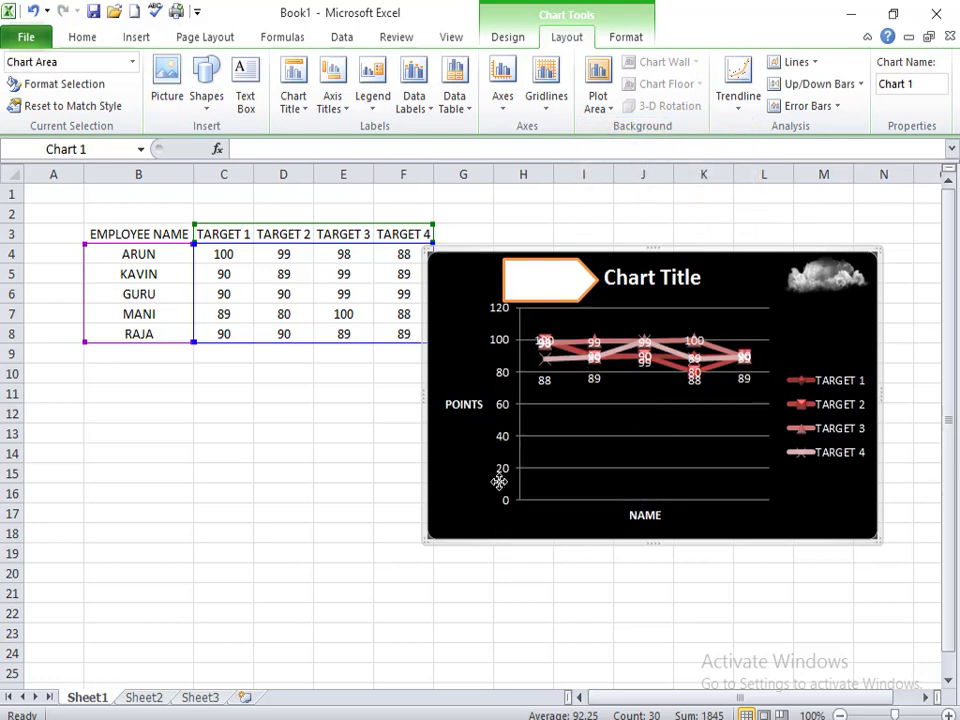
pyautogui.hotkey('ctrl', 'z')
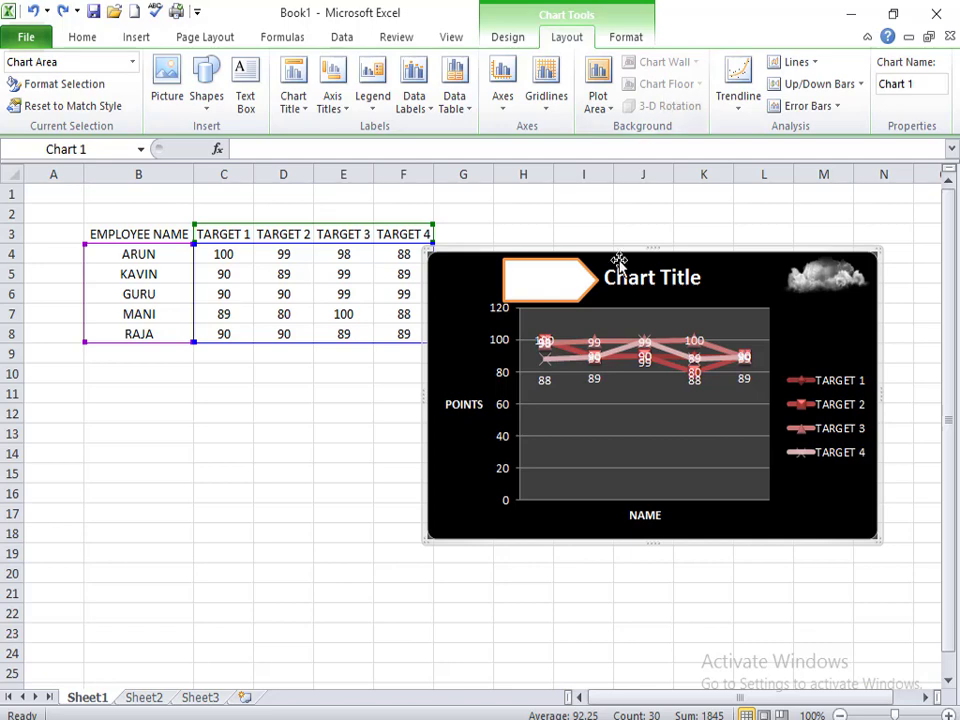
# Select the TARGET 1 data labels, the legend and then the plot area.
pyautogui.click(660, 318)
pyautogui.click(772, 393)
pyautogui.click(772, 395)
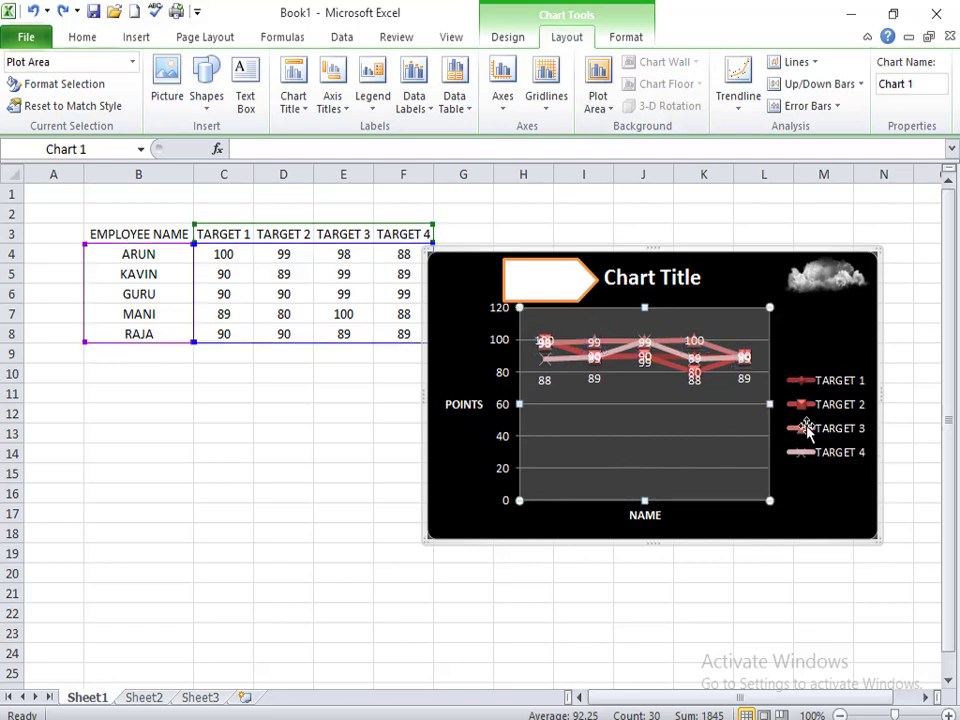
pyautogui.click(611, 422)
# Add a linear trendline based on TARGET 2, listed in the legend as Linear (TARGET 2).
pyautogui.click(738, 100)
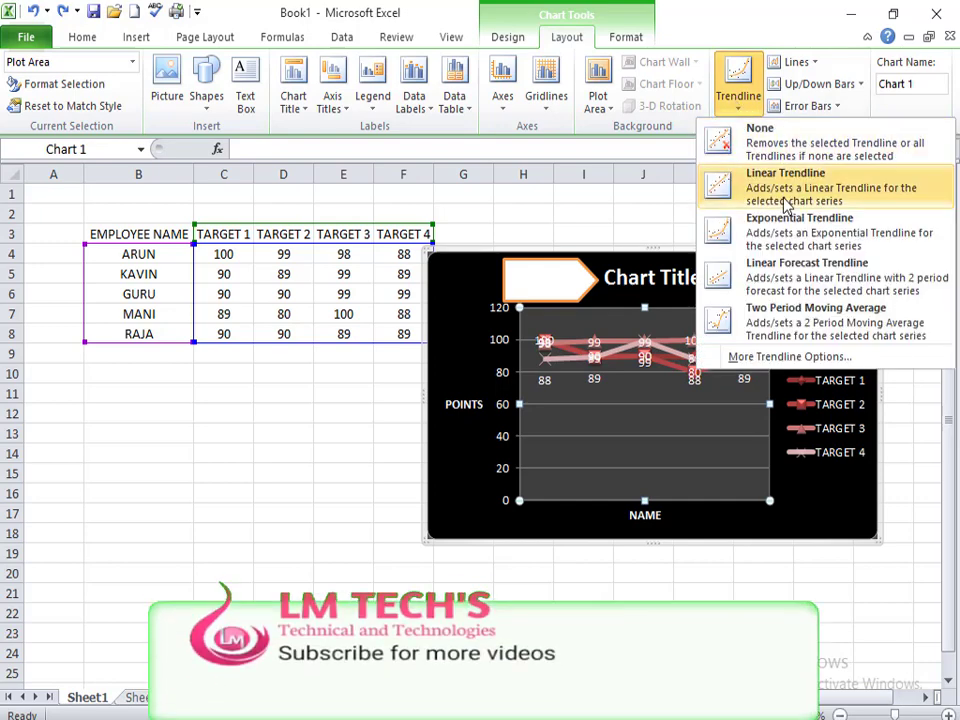
pyautogui.click(784, 200)
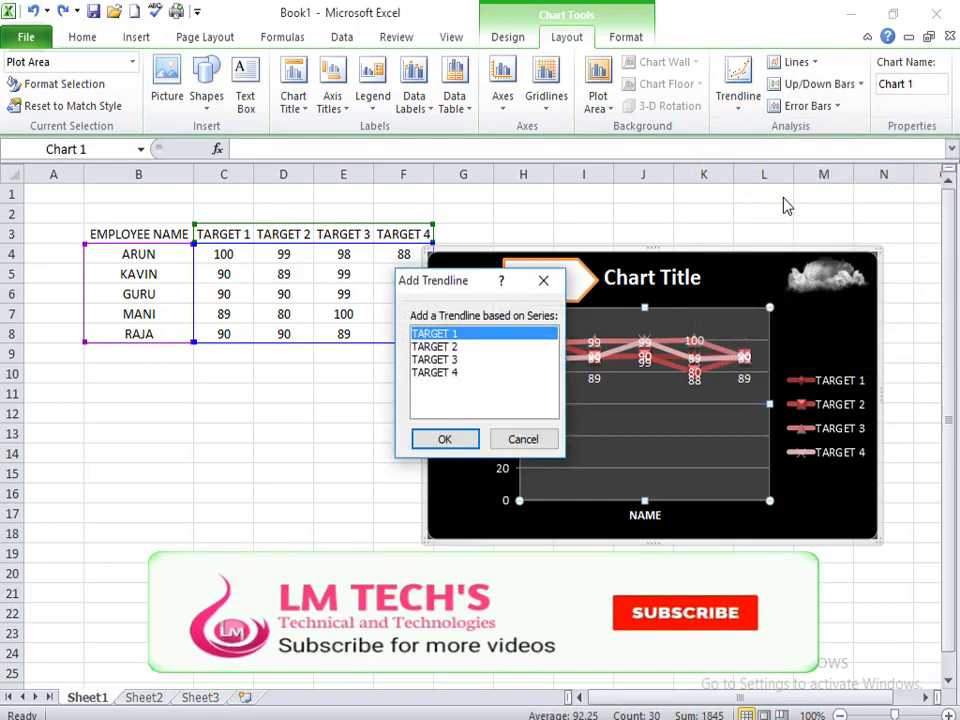
pyautogui.click(434, 346)
pyautogui.click(444, 439)
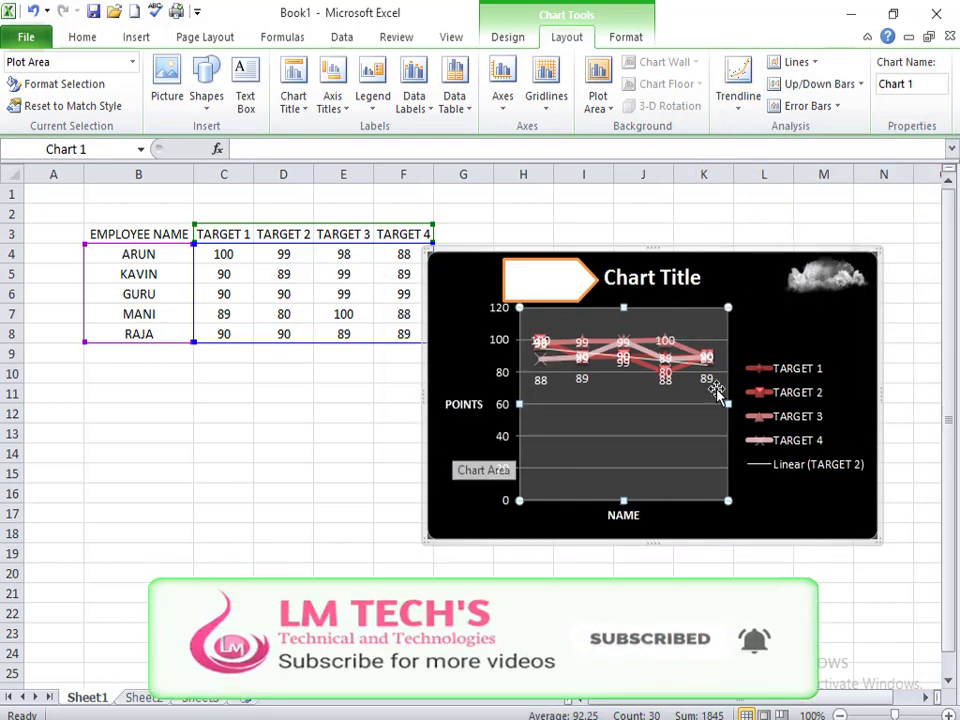
pyautogui.click(793, 470)
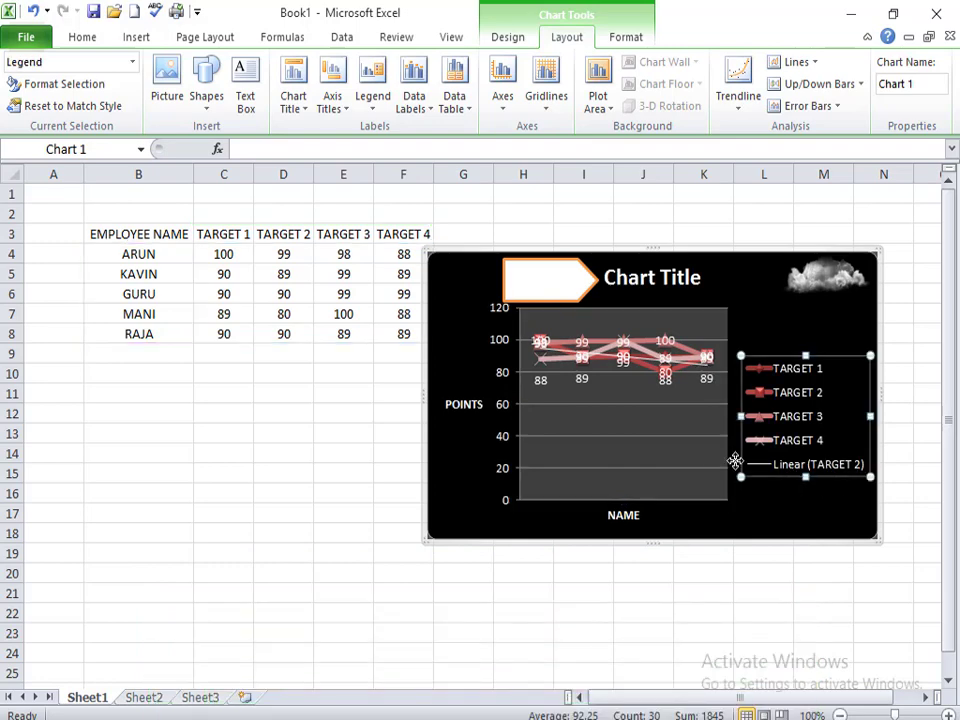
pyautogui.click(664, 384)
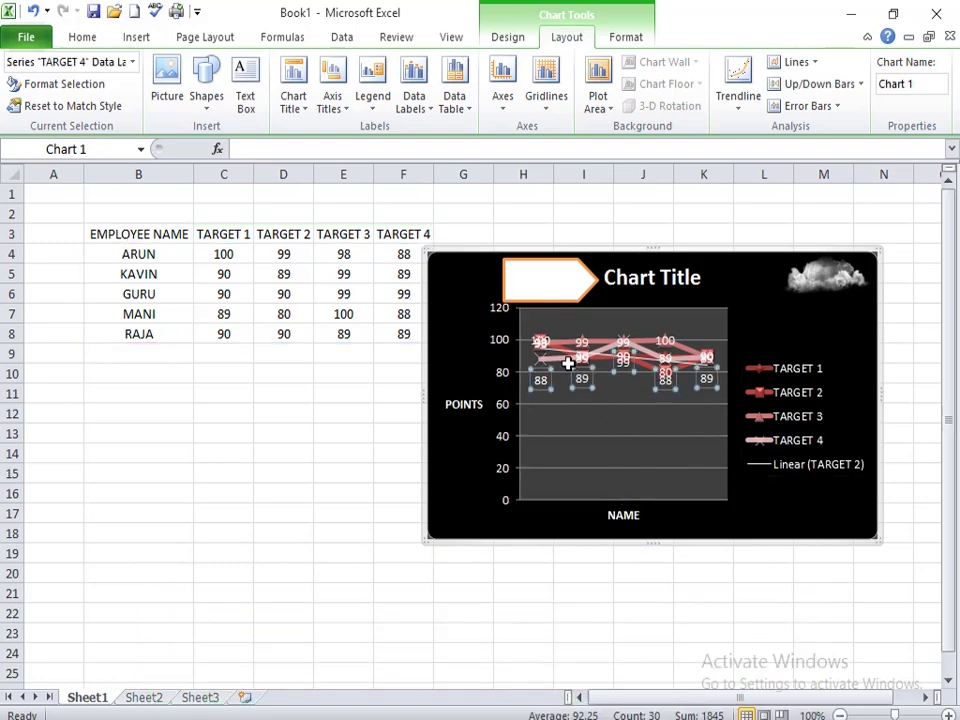
pyautogui.click(740, 93)
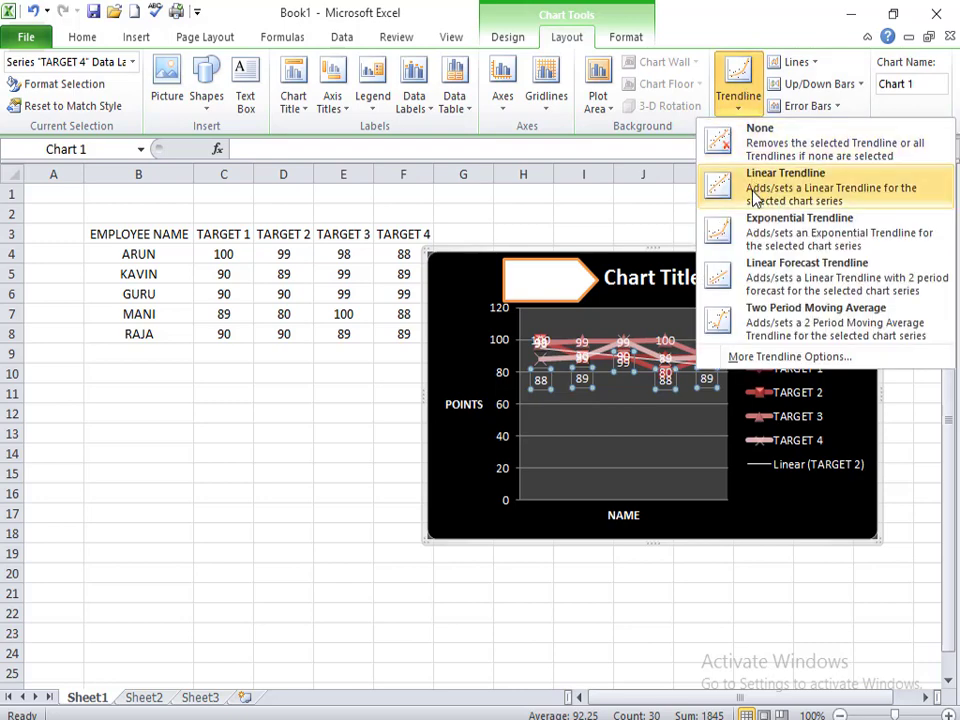
pyautogui.click(645, 196)
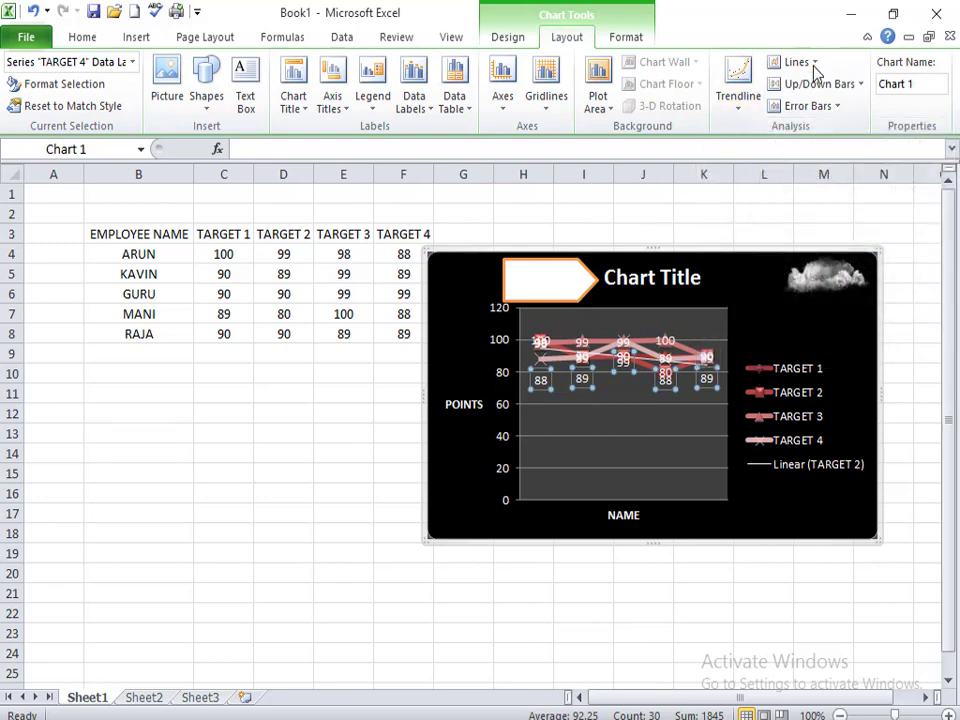
pyautogui.click(812, 64)
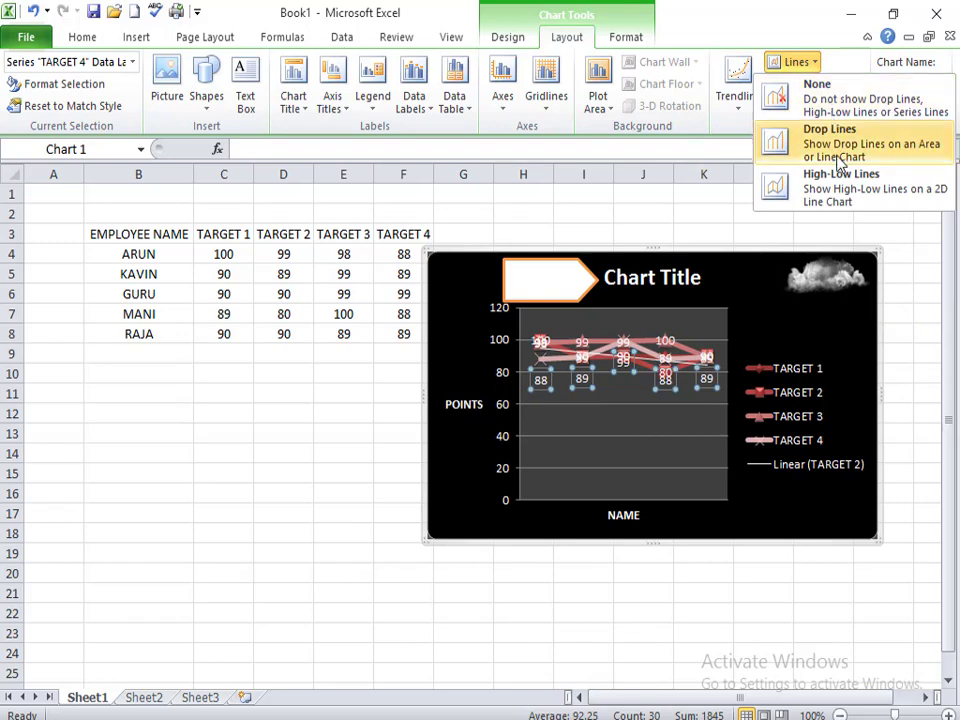
pyautogui.click(820, 95)
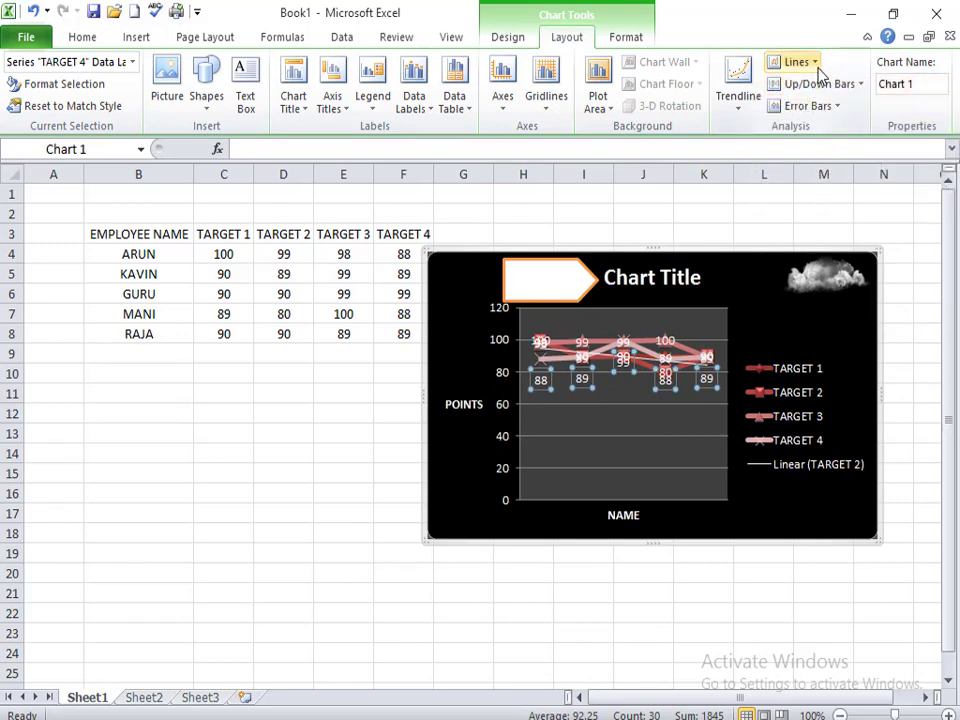
pyautogui.click(816, 64)
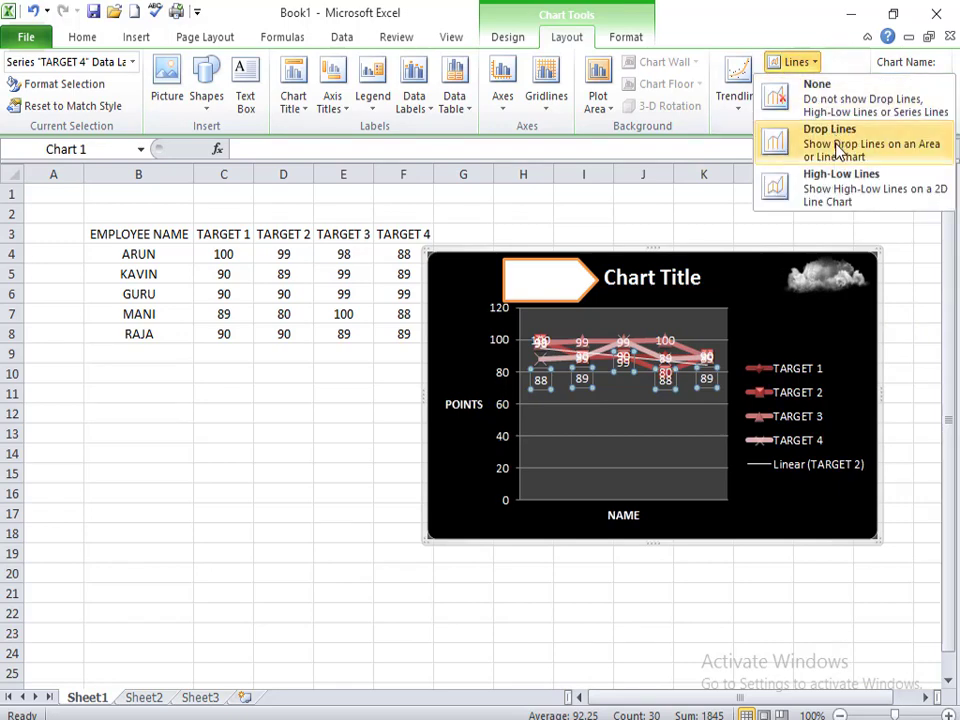
pyautogui.click(838, 150)
pyautogui.click(805, 62)
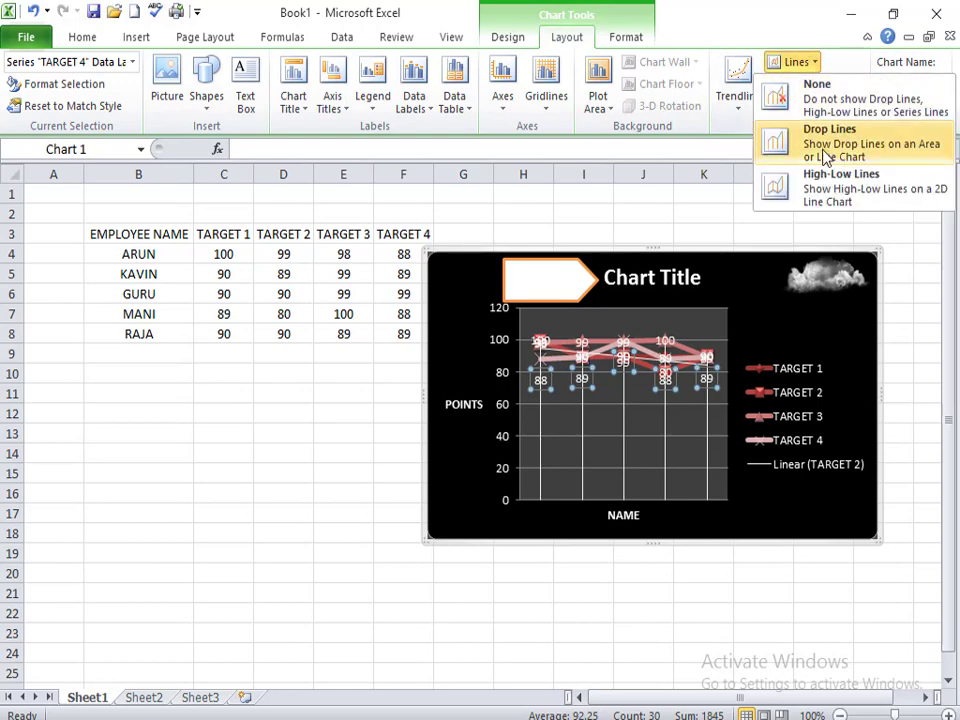
pyautogui.click(830, 186)
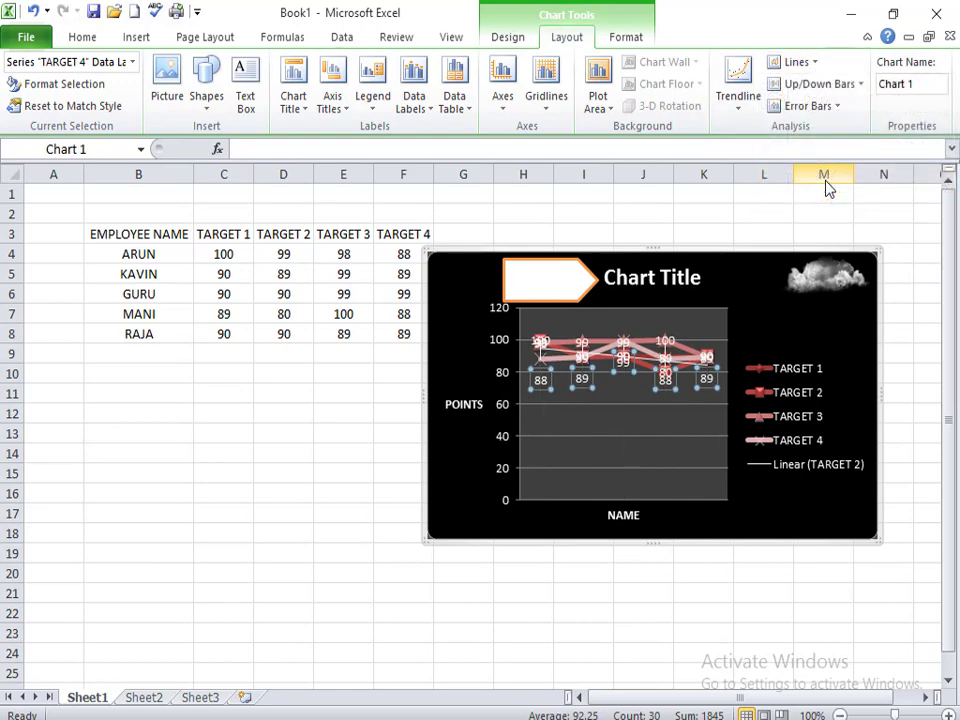
pyautogui.click(836, 108)
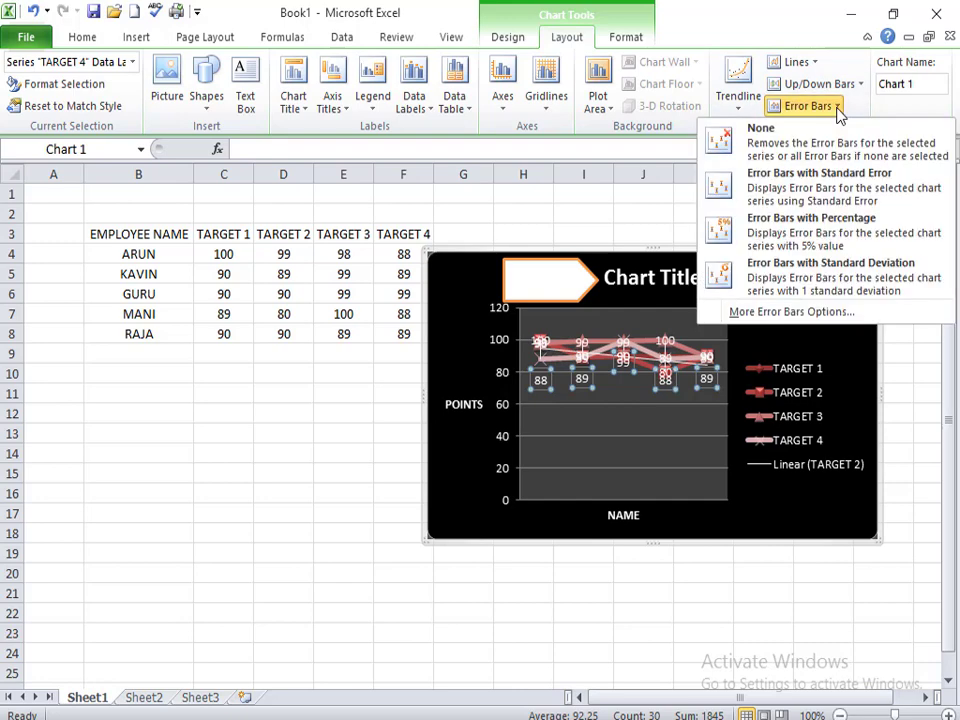
pyautogui.click(797, 190)
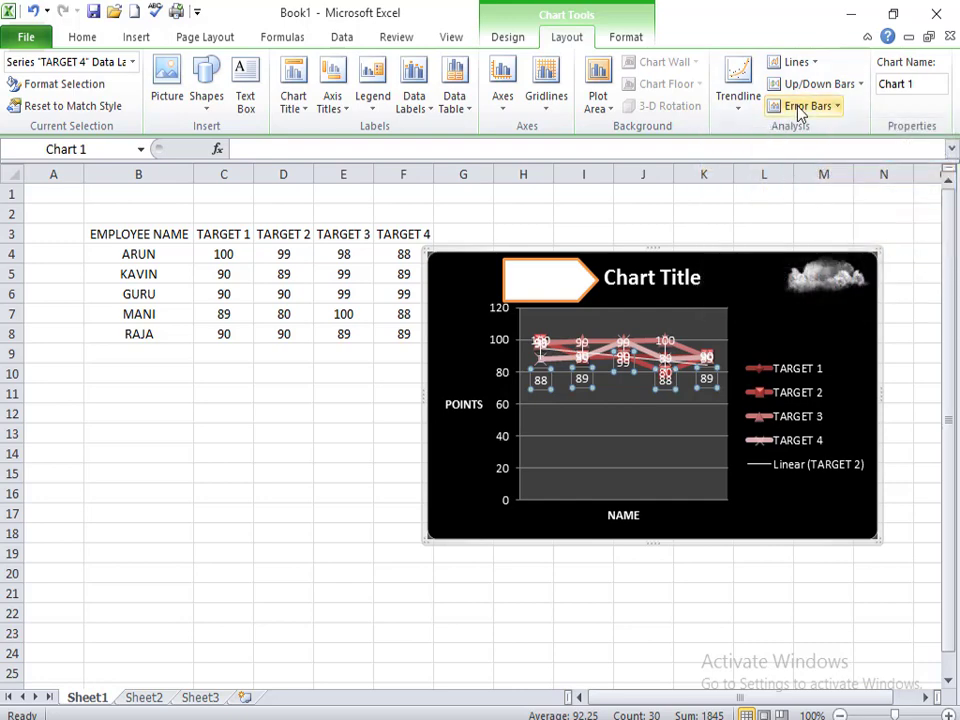
pyautogui.click(677, 454)
pyautogui.hotkey('ctrl', 'z')
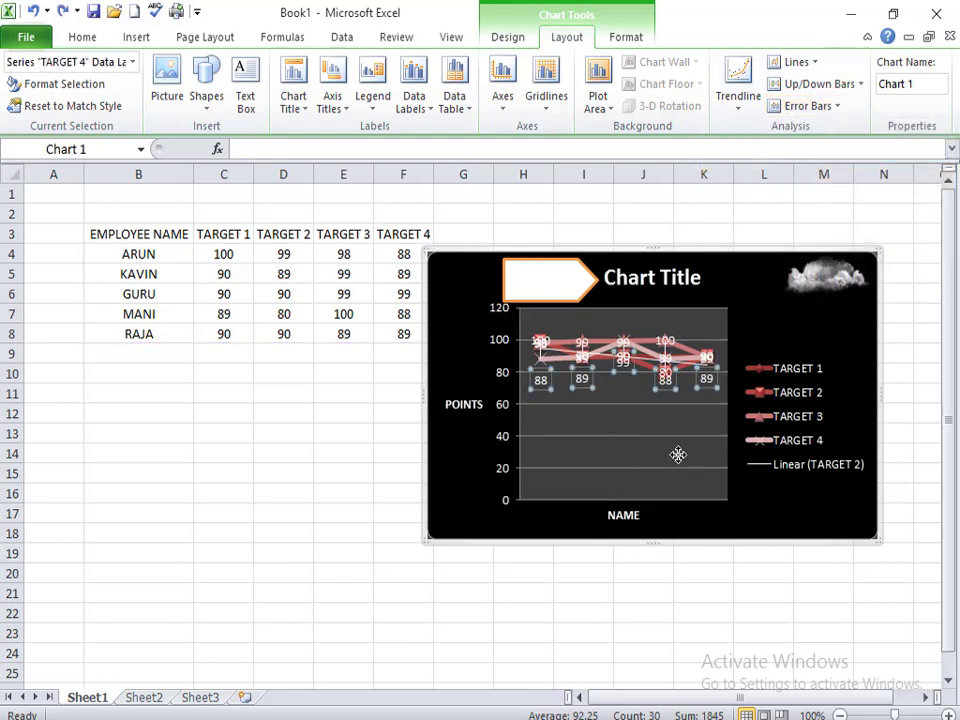
pyautogui.click(807, 106)
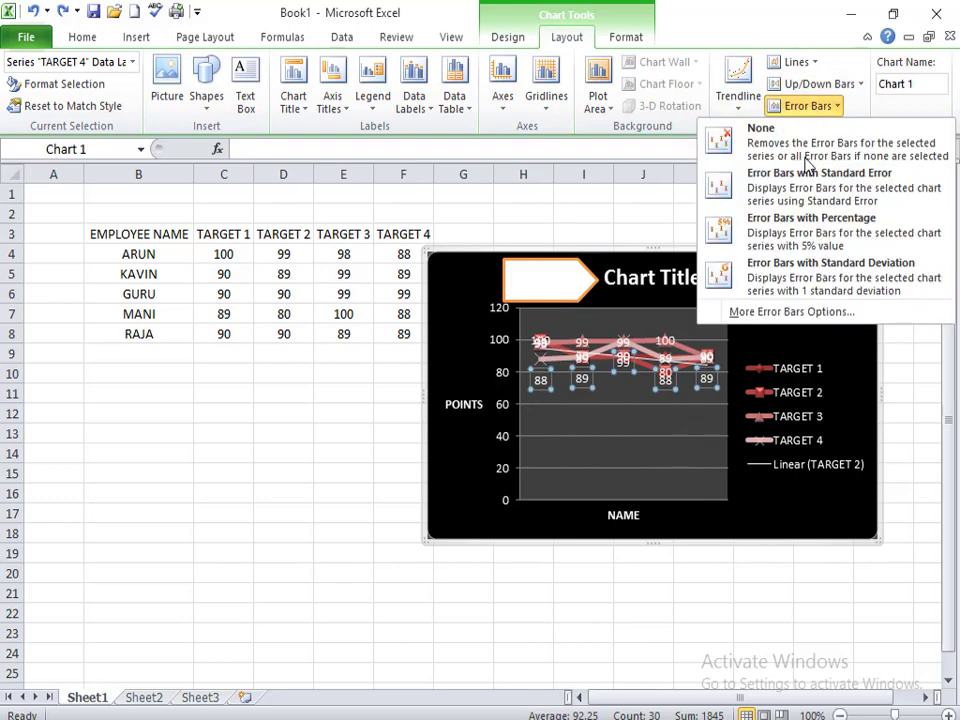
pyautogui.click(797, 195)
pyautogui.click(660, 404)
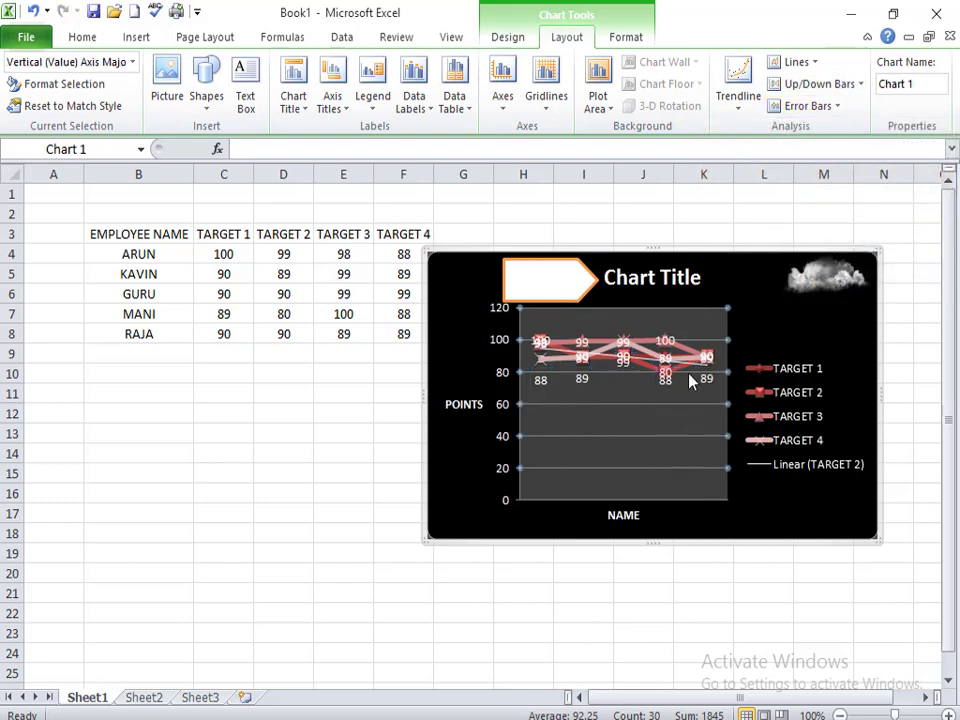
pyautogui.click(640, 420)
pyautogui.click(767, 333)
pyautogui.click(664, 405)
pyautogui.click(808, 106)
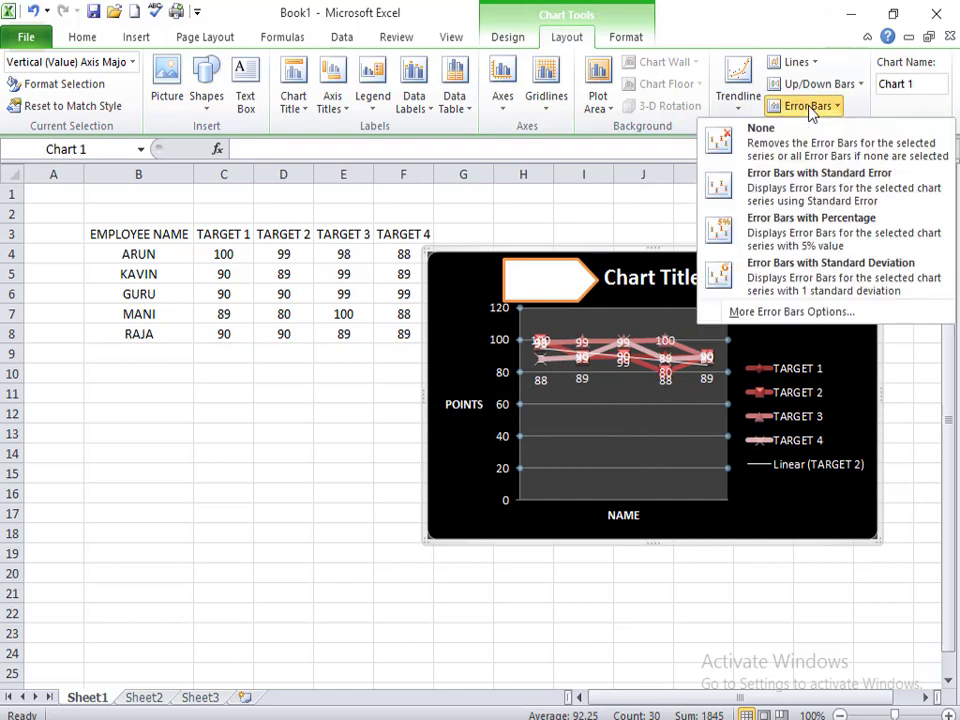
pyautogui.click(808, 106)
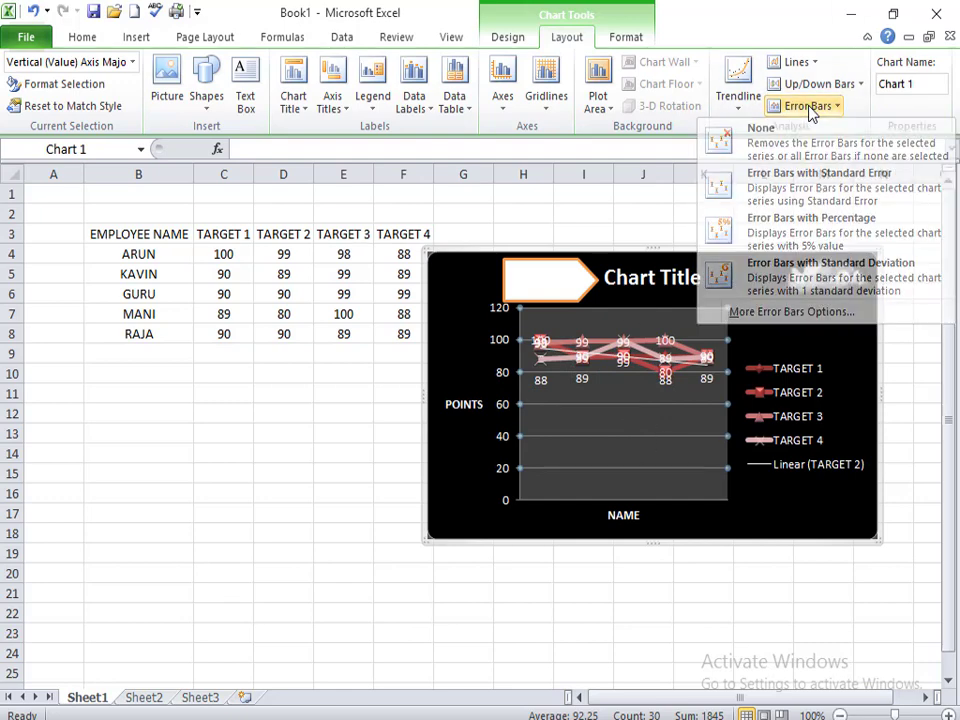
pyautogui.click(920, 90)
pyautogui.click(930, 92)
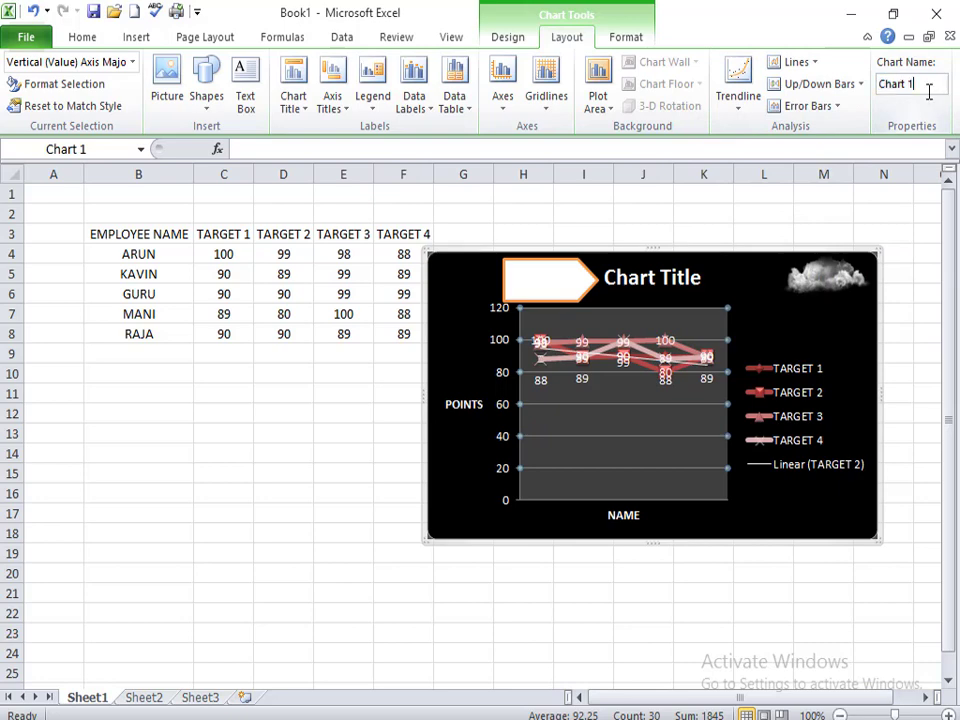
pyautogui.press('Return')
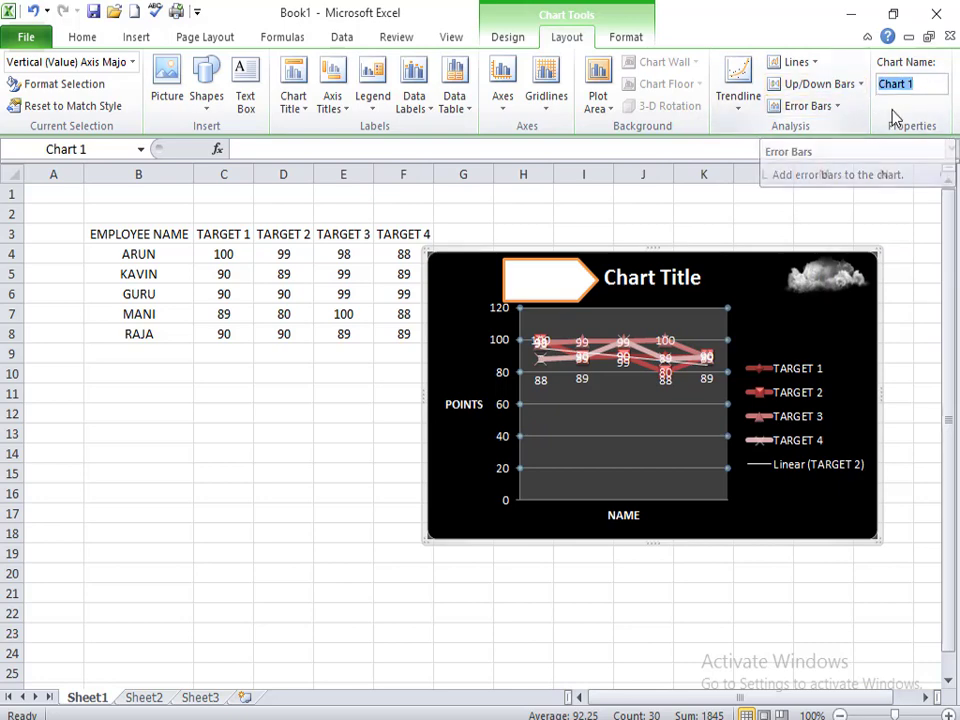
pyautogui.press('Return')
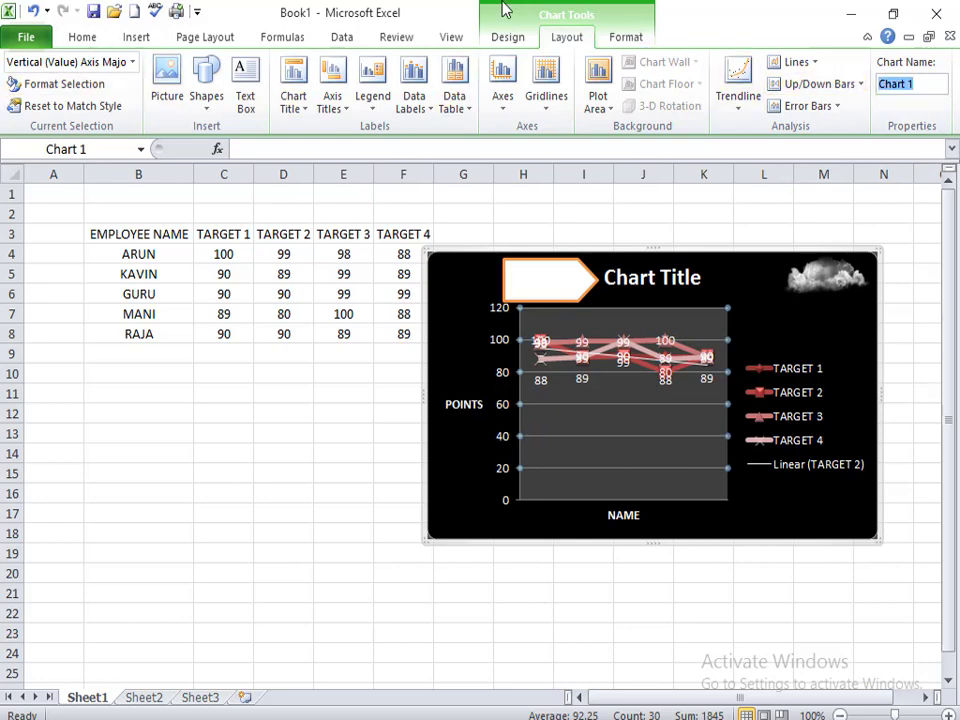
# Switch from the chart's Format options to its Design options, then deselect and reselect the line chart.
pyautogui.click(645, 39)
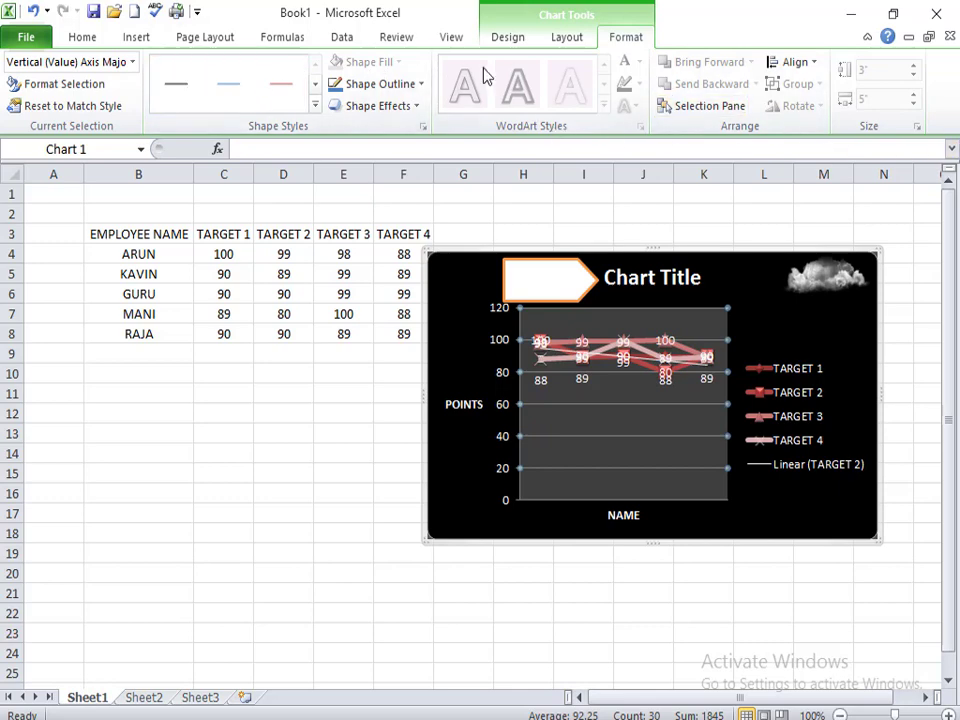
pyautogui.click(507, 40)
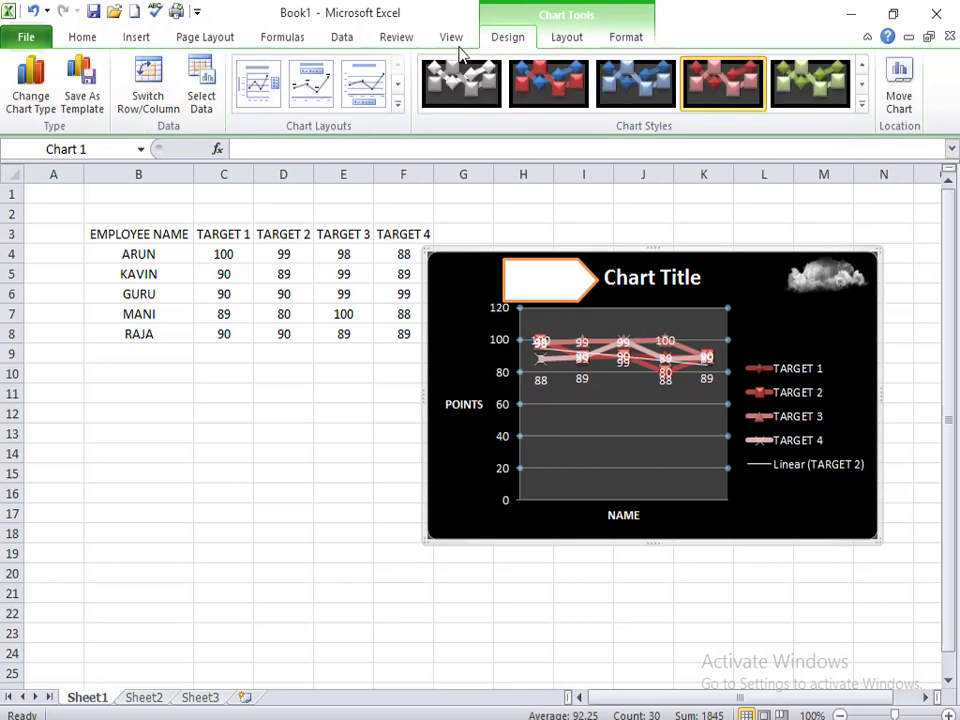
pyautogui.click(189, 414)
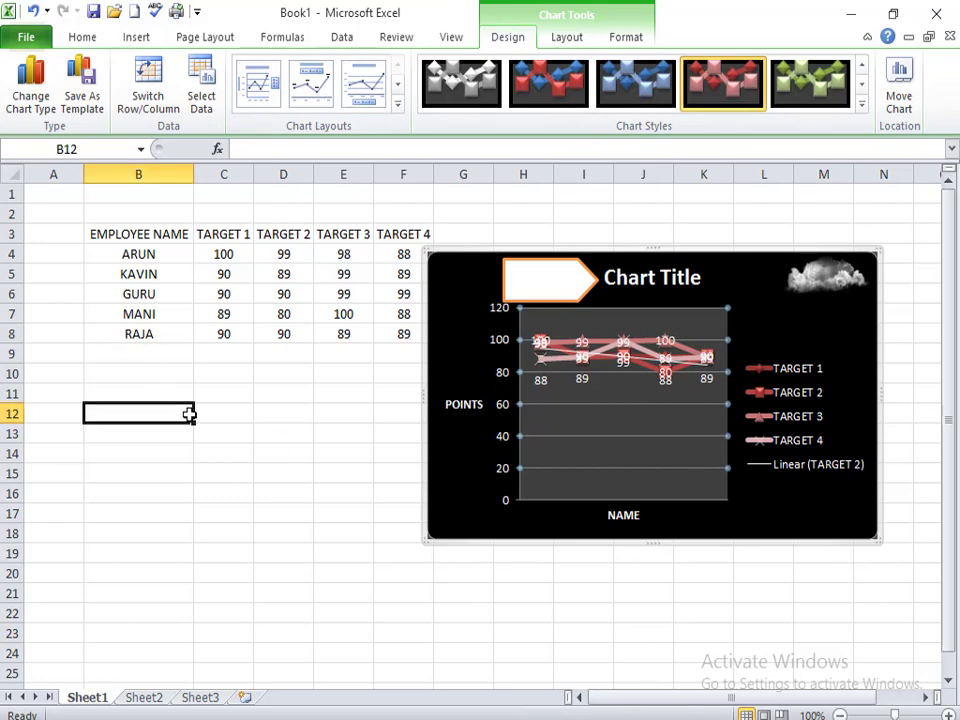
pyautogui.click(473, 345)
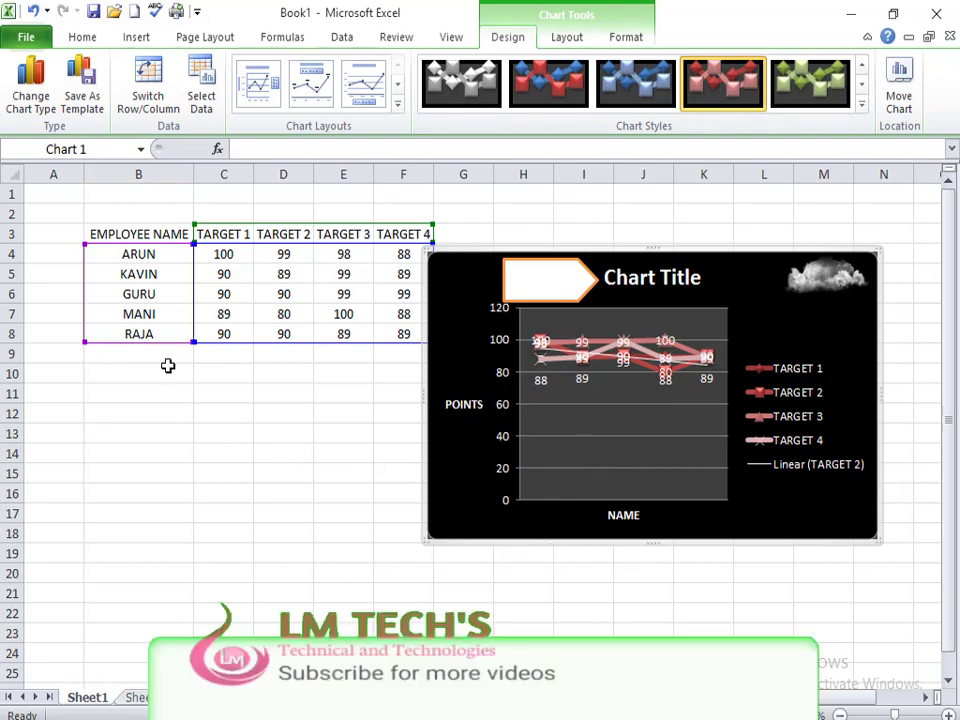
# Select the header row plus ARUN's row of targets (B3:F4) as the chart data.
pyautogui.moveTo(136, 252); pyautogui.dragTo(400, 314)
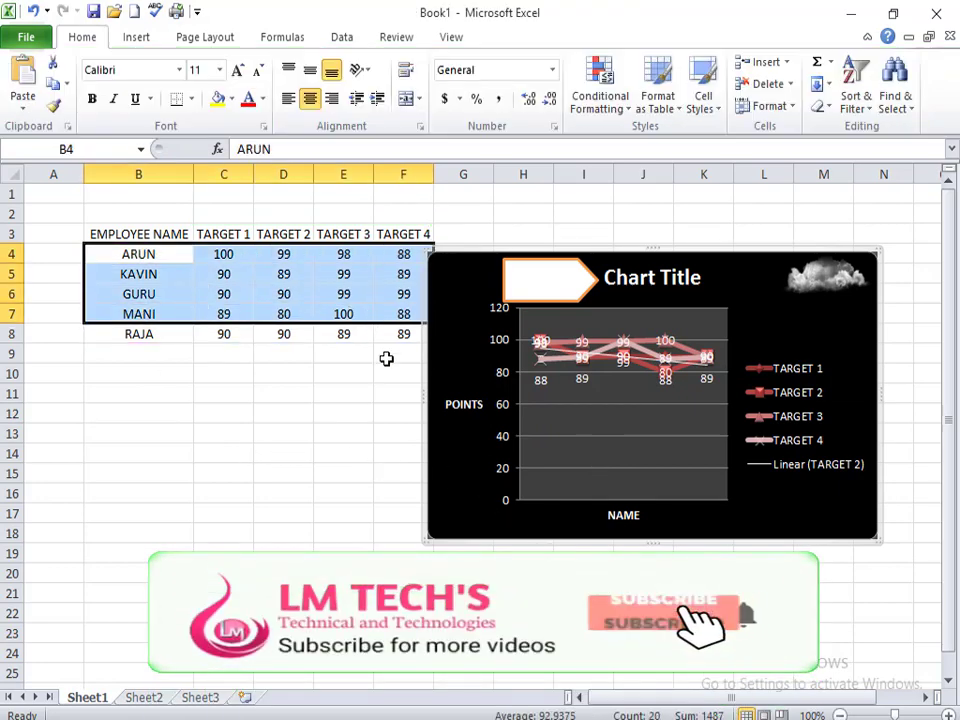
pyautogui.click(403, 433)
pyautogui.moveTo(154, 254); pyautogui.dragTo(400, 255)
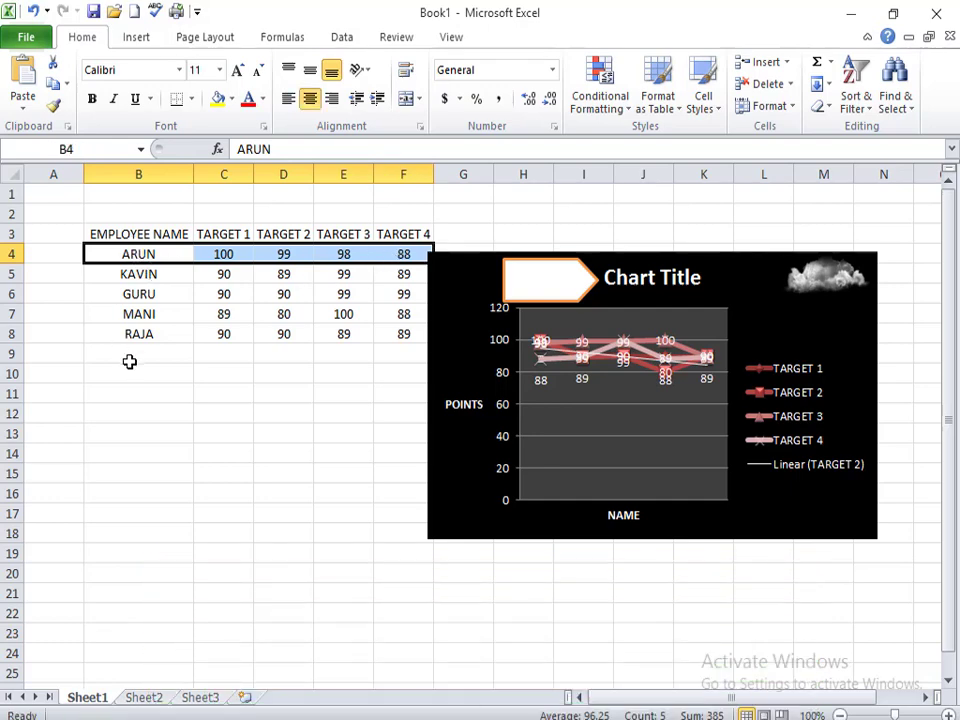
pyautogui.click(138, 453)
pyautogui.click(133, 222)
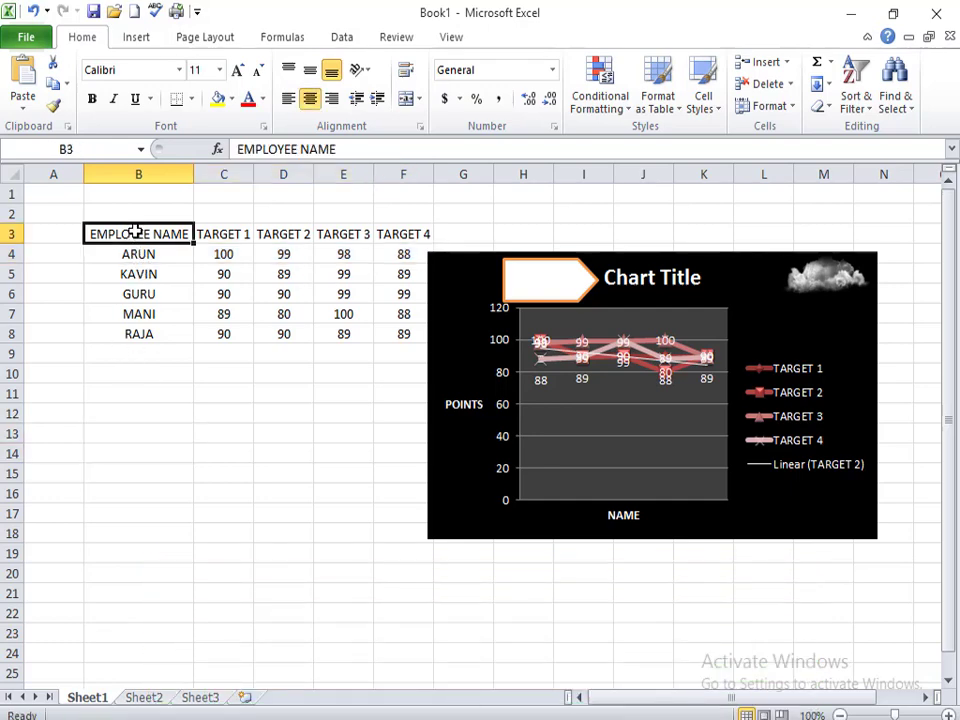
pyautogui.moveTo(135, 224)
pyautogui.mouseDown()
pyautogui.moveTo(286, 256)
pyautogui.moveTo(403, 254)
pyautogui.mouseUp()
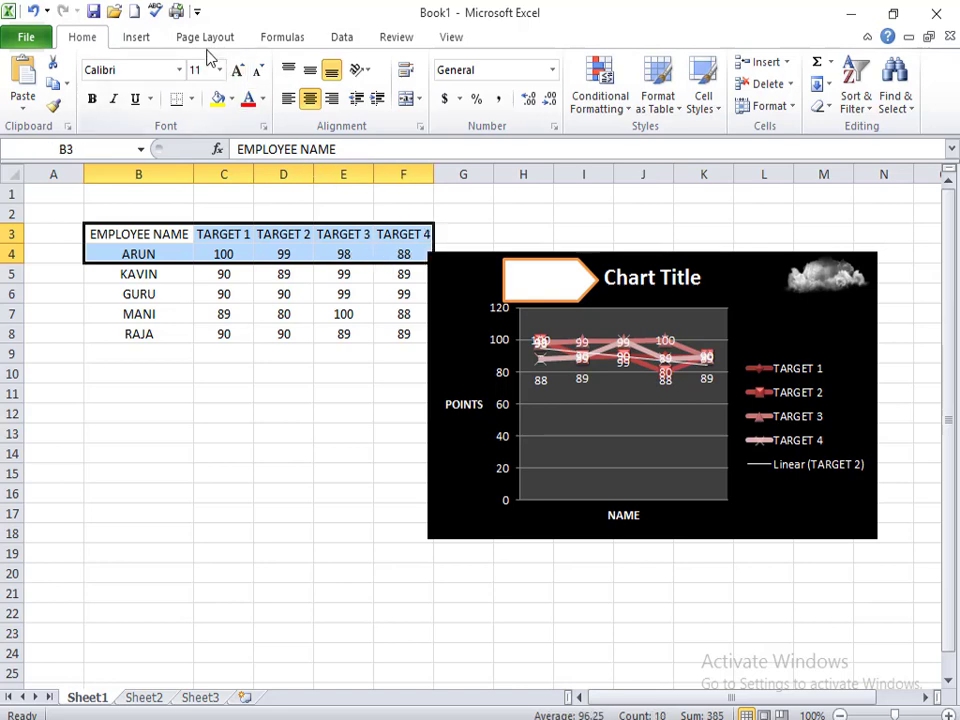
# Insert a 2-D pie chart of ARUN's targets and move it below the employee table.
pyautogui.click(140, 38)
pyautogui.click(343, 84)
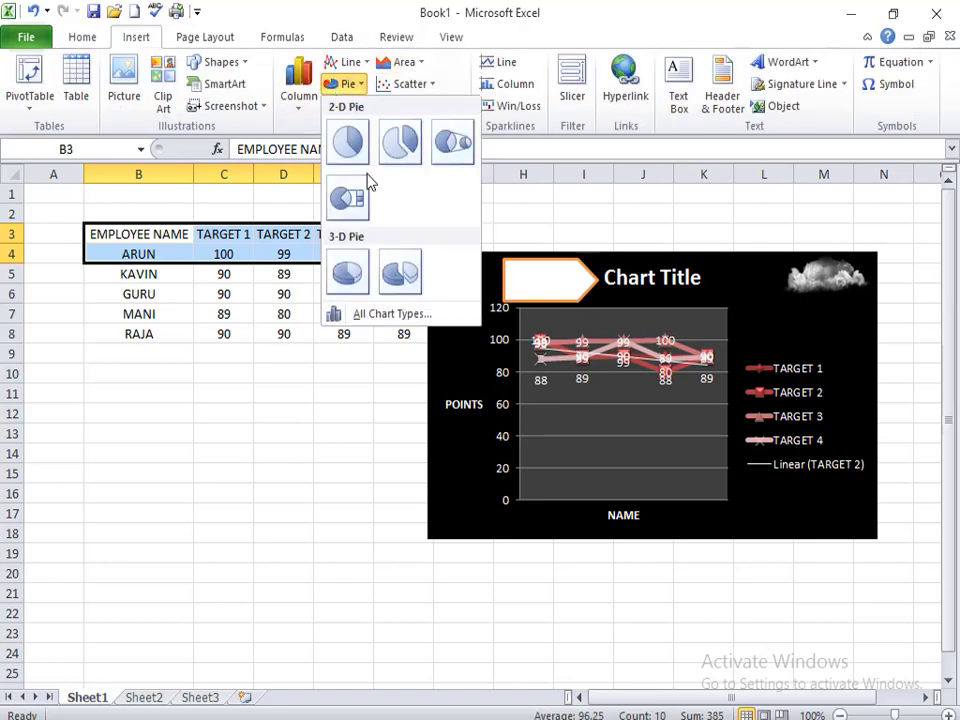
pyautogui.click(345, 148)
pyautogui.moveTo(401, 561); pyautogui.dragTo(355, 556)
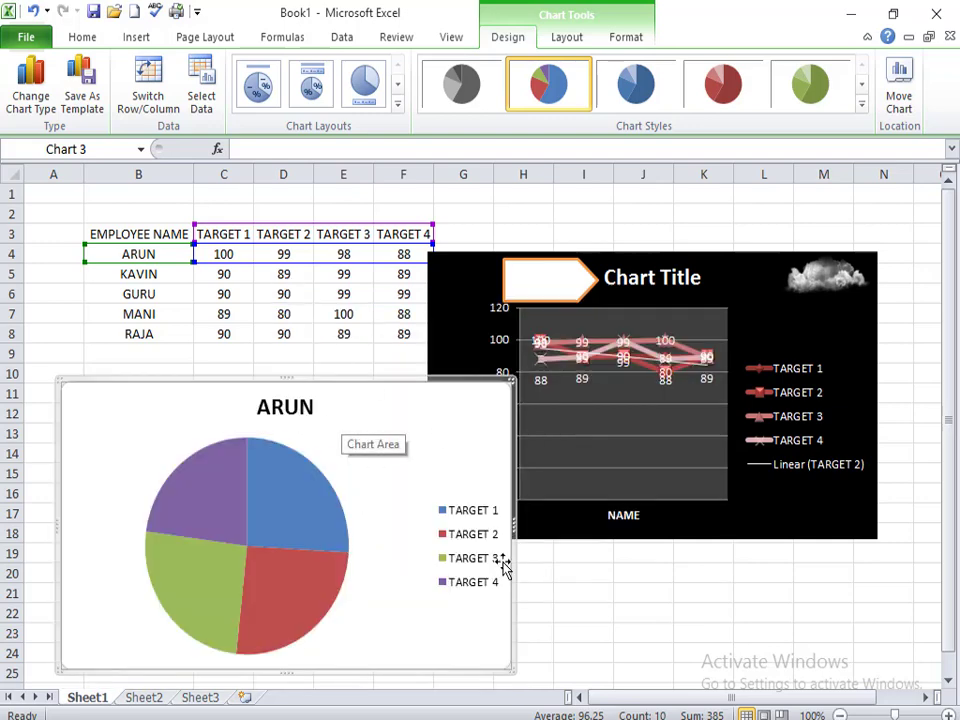